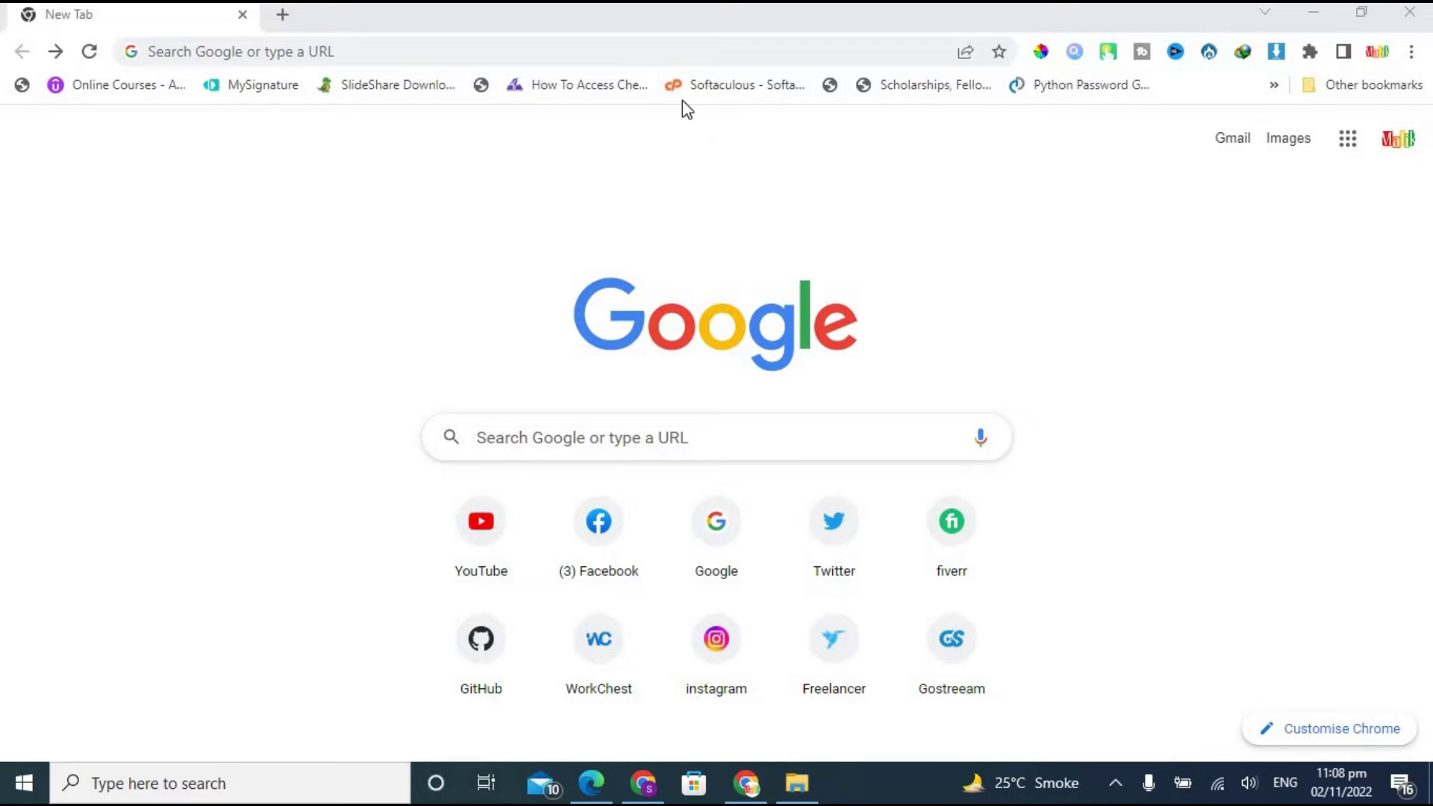
Search the web for "pycharm download" and open the JetBrains PyCharm download page.
click(488, 52)
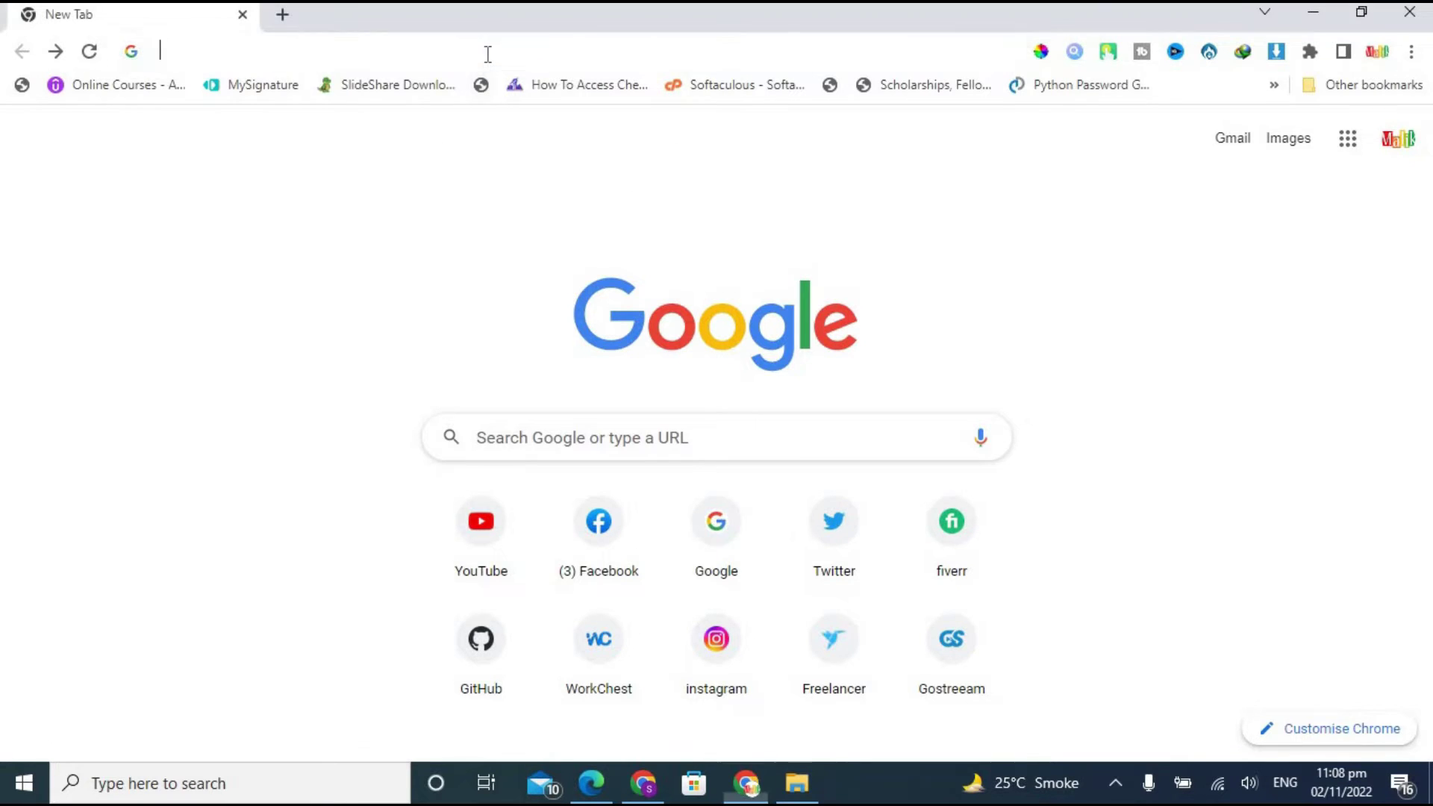
text(pycharm download)
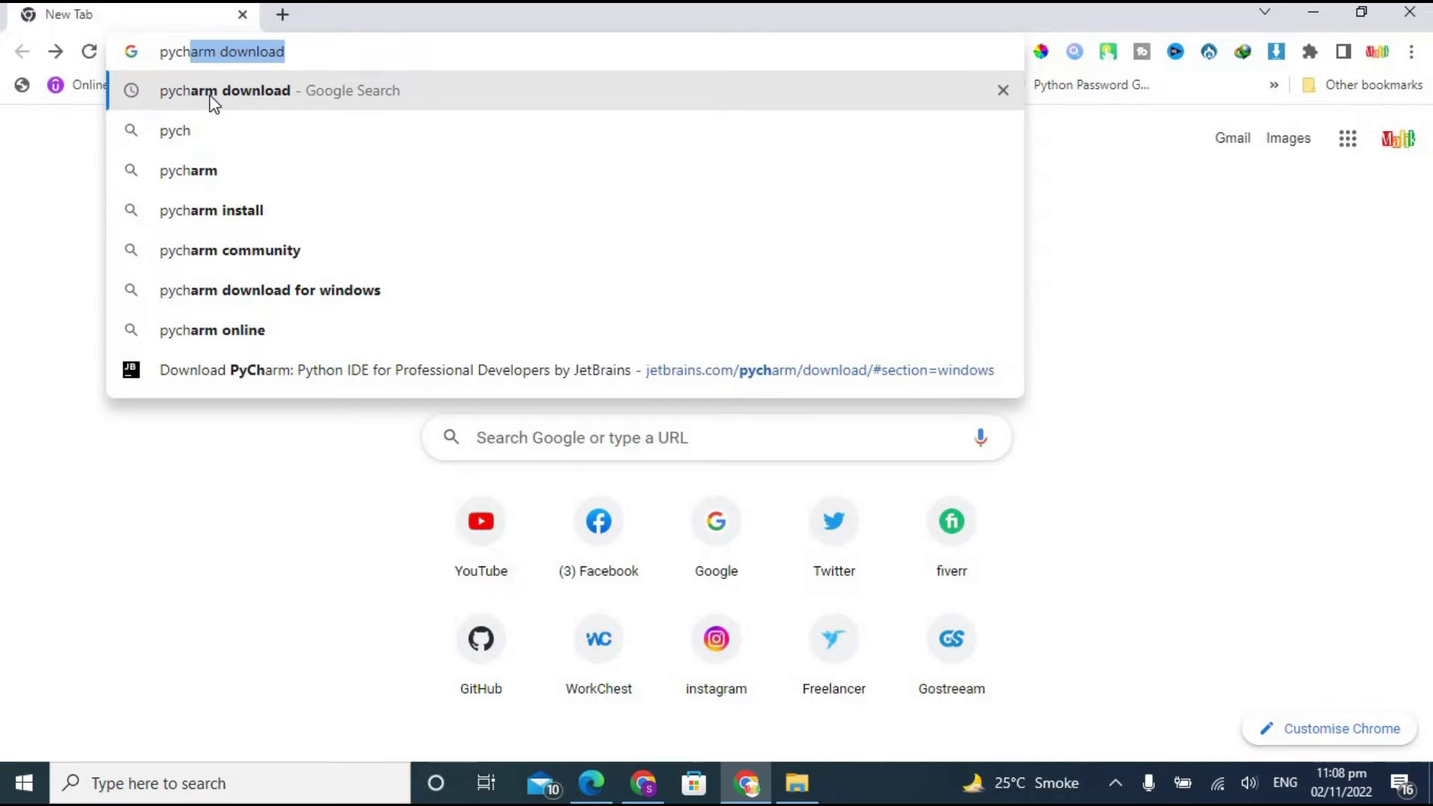
click(258, 94)
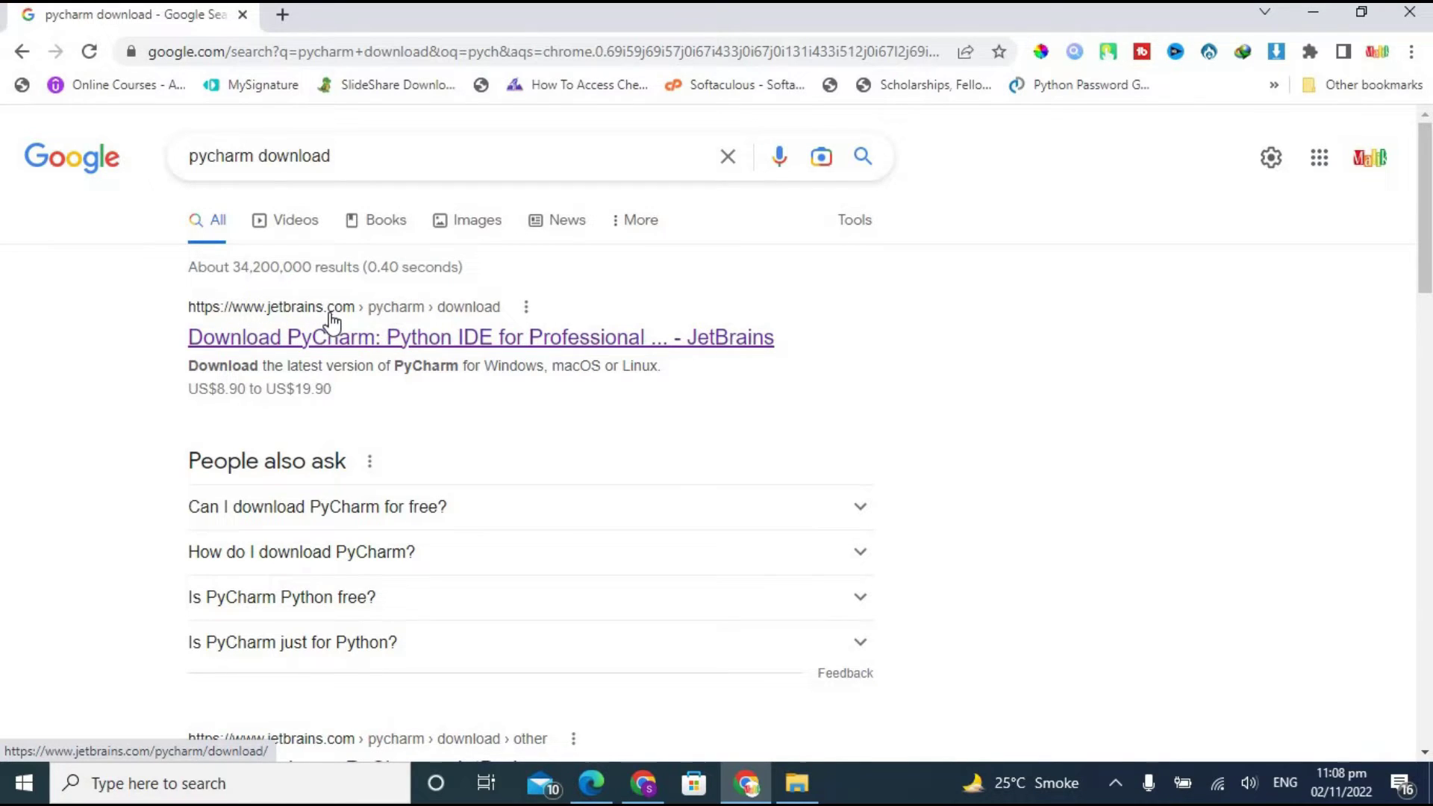
click(387, 343)
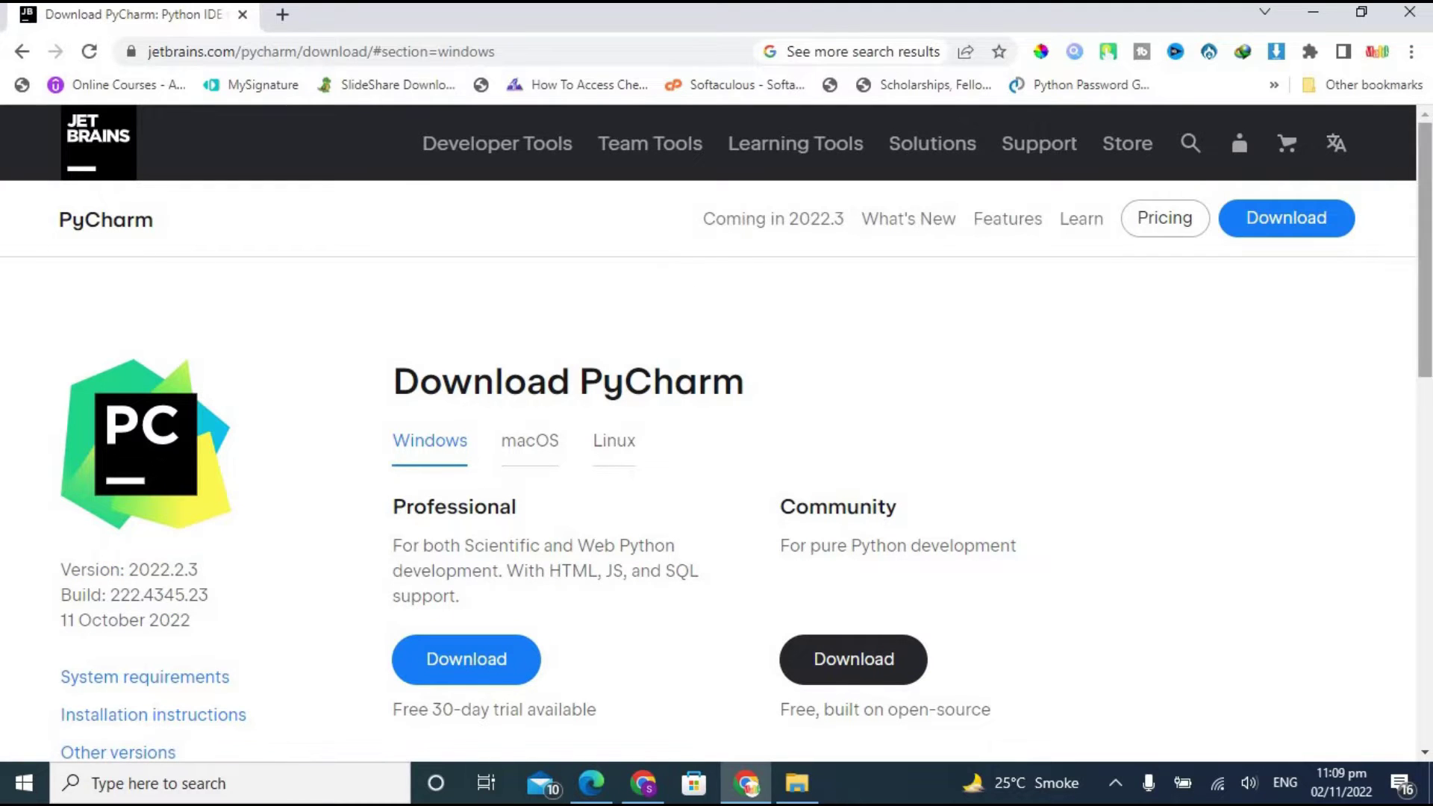
Look through the macOS, Linux and Windows download options, including the Community edition description.
drag(1430, 205, 1430, 275)
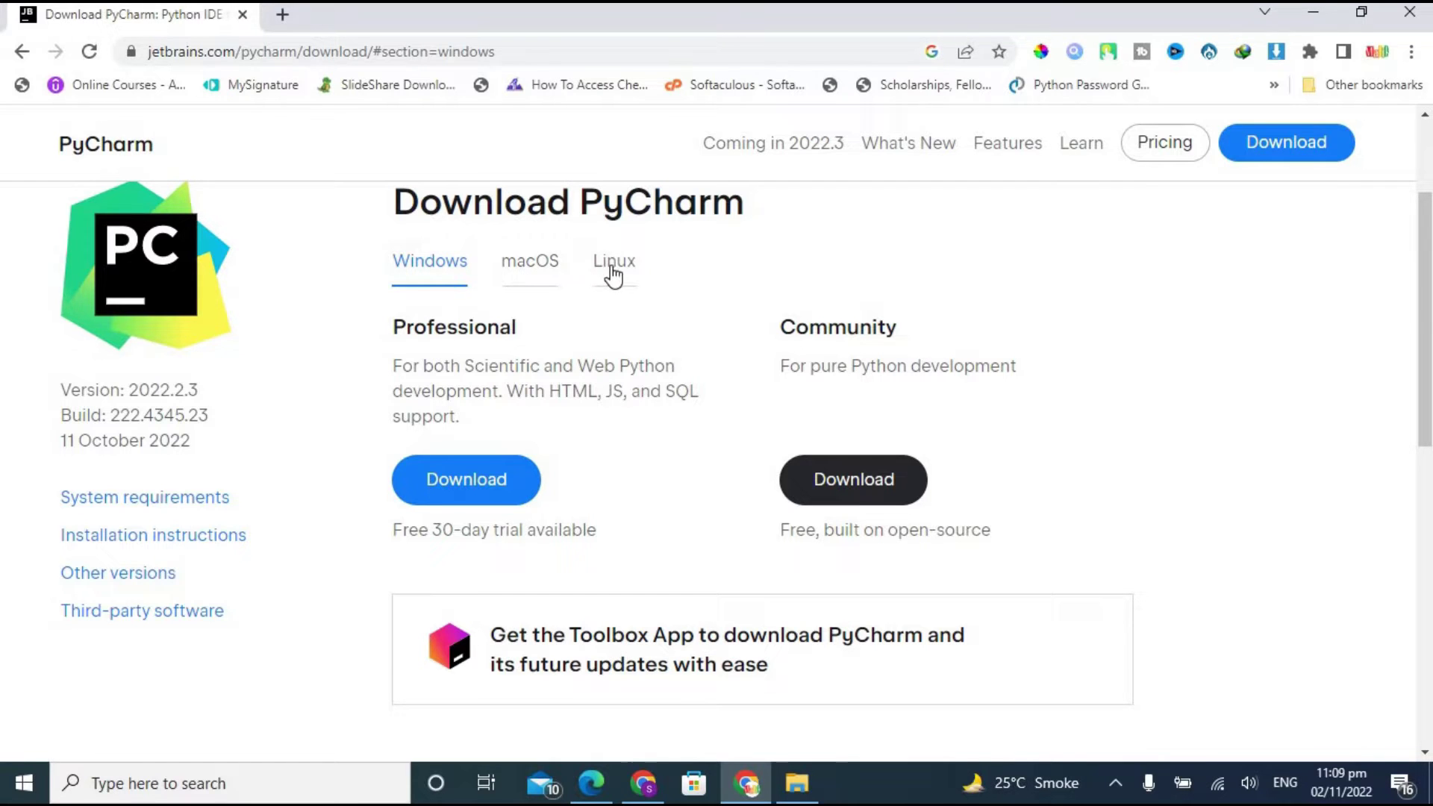
click(524, 269)
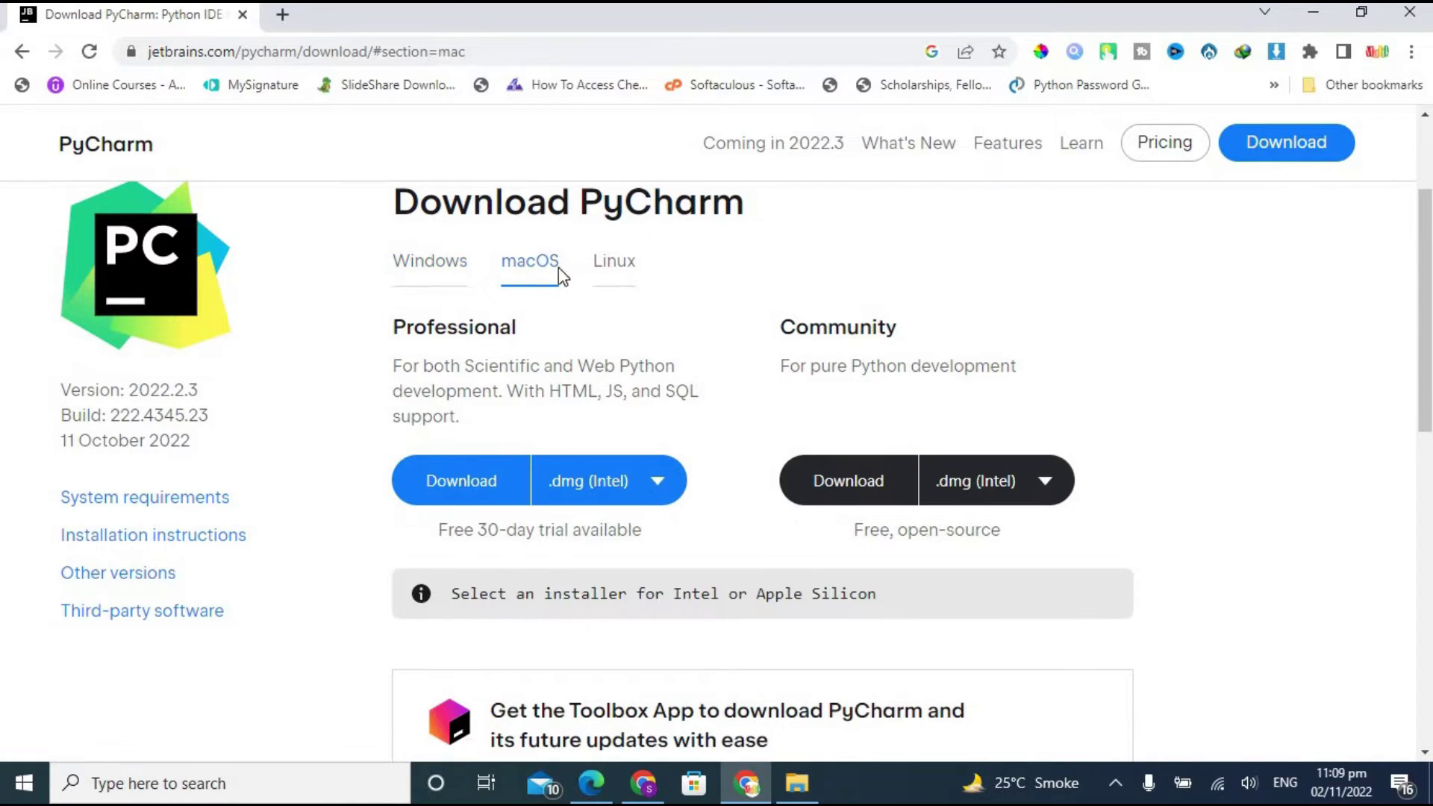
click(613, 263)
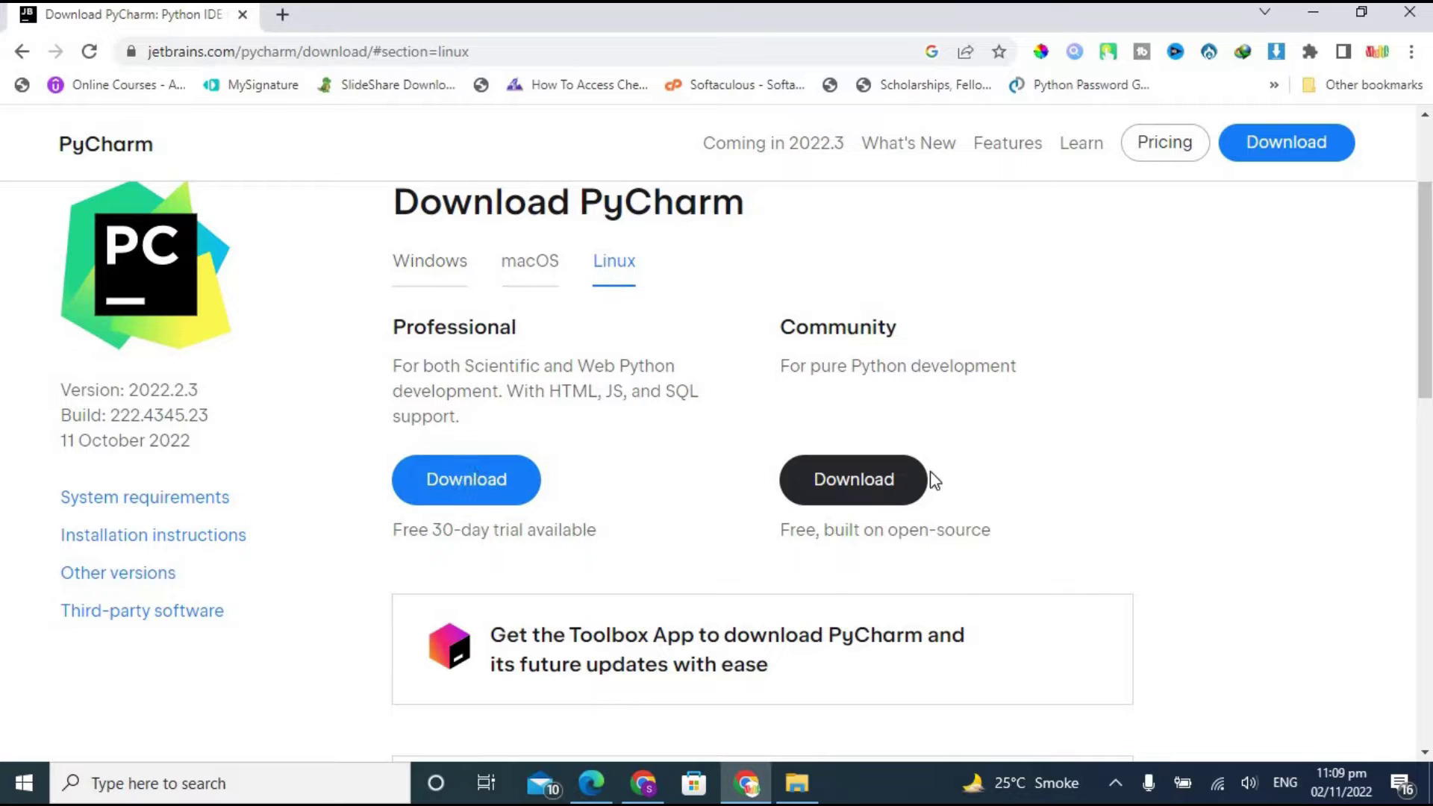
click(434, 269)
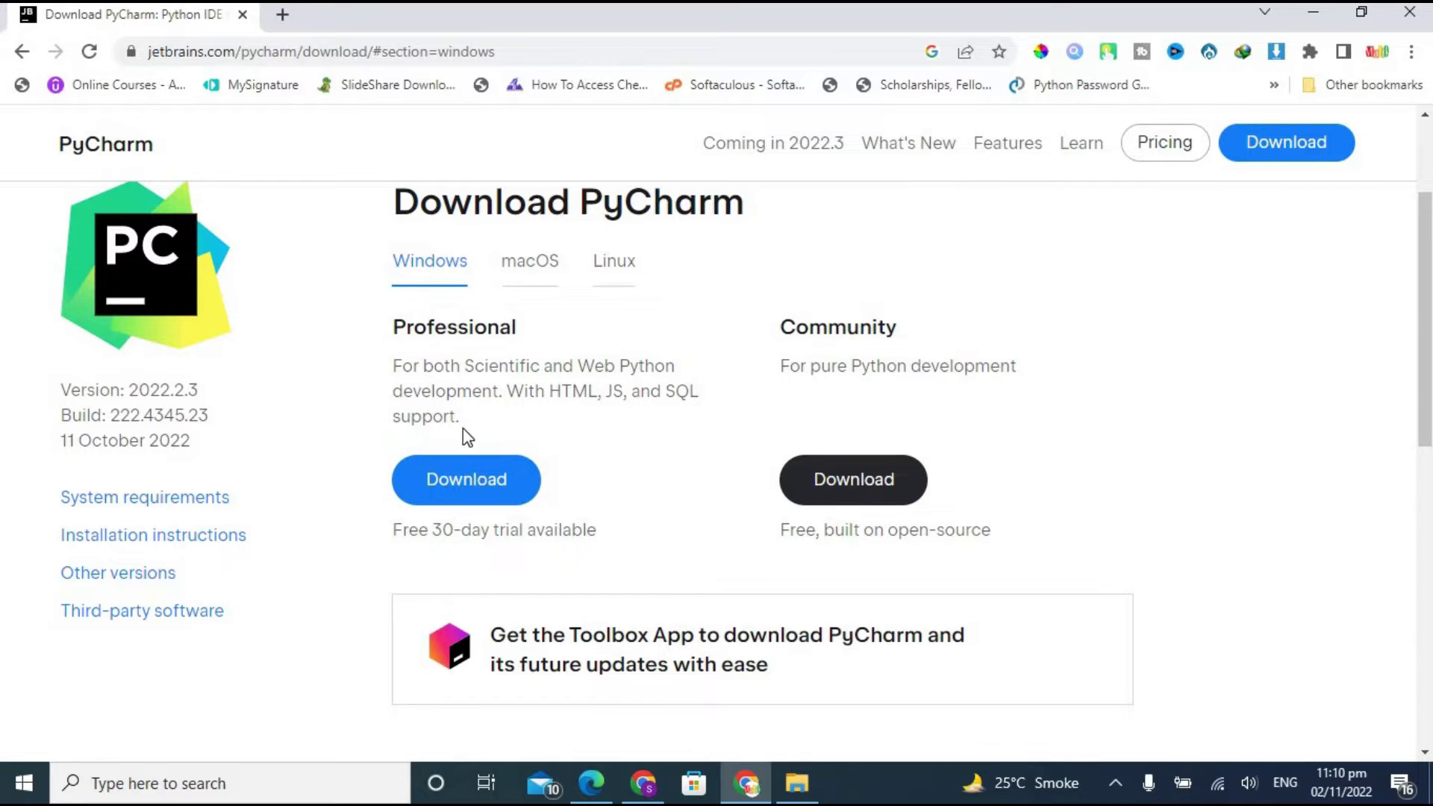
click(906, 350)
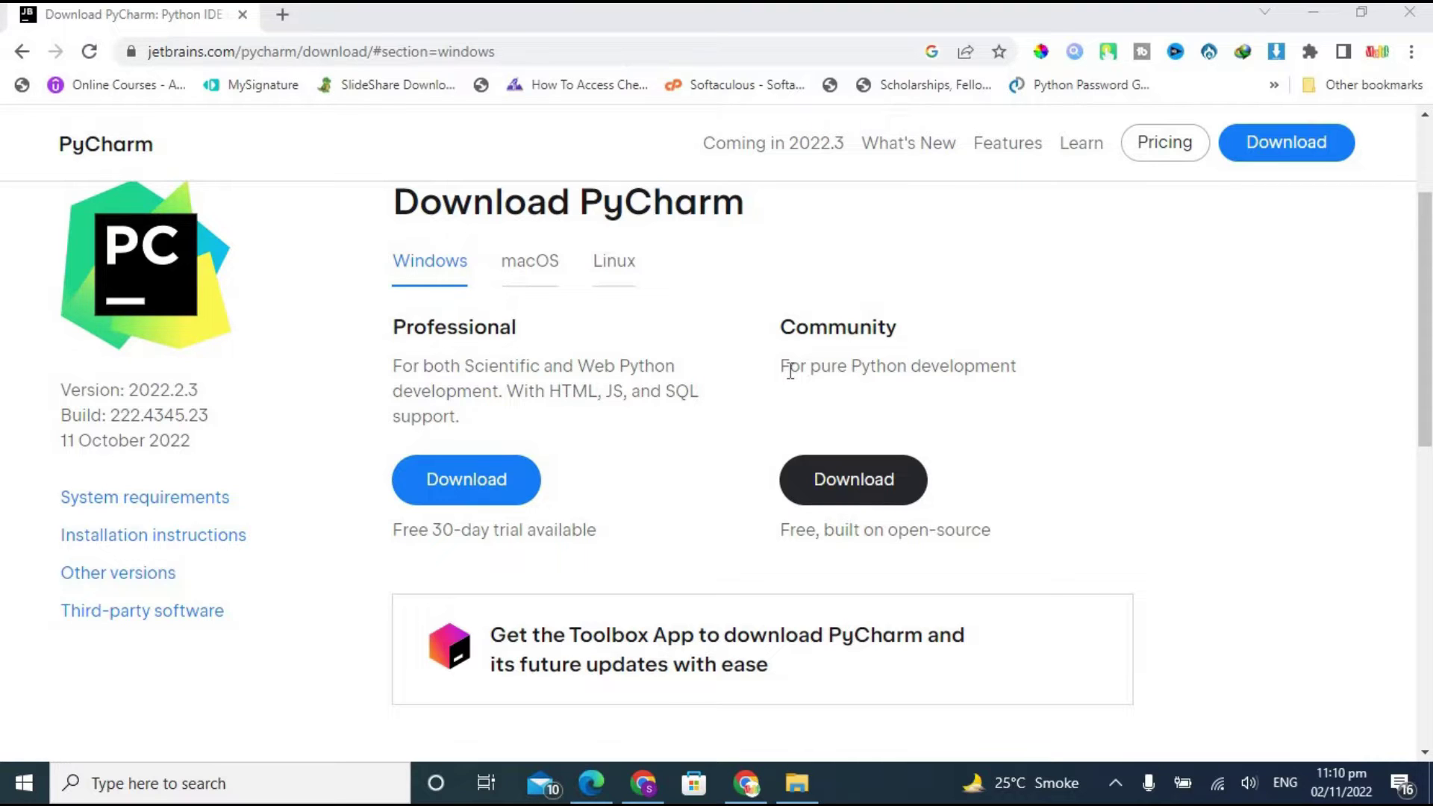
drag(790, 371, 978, 370)
click(979, 370)
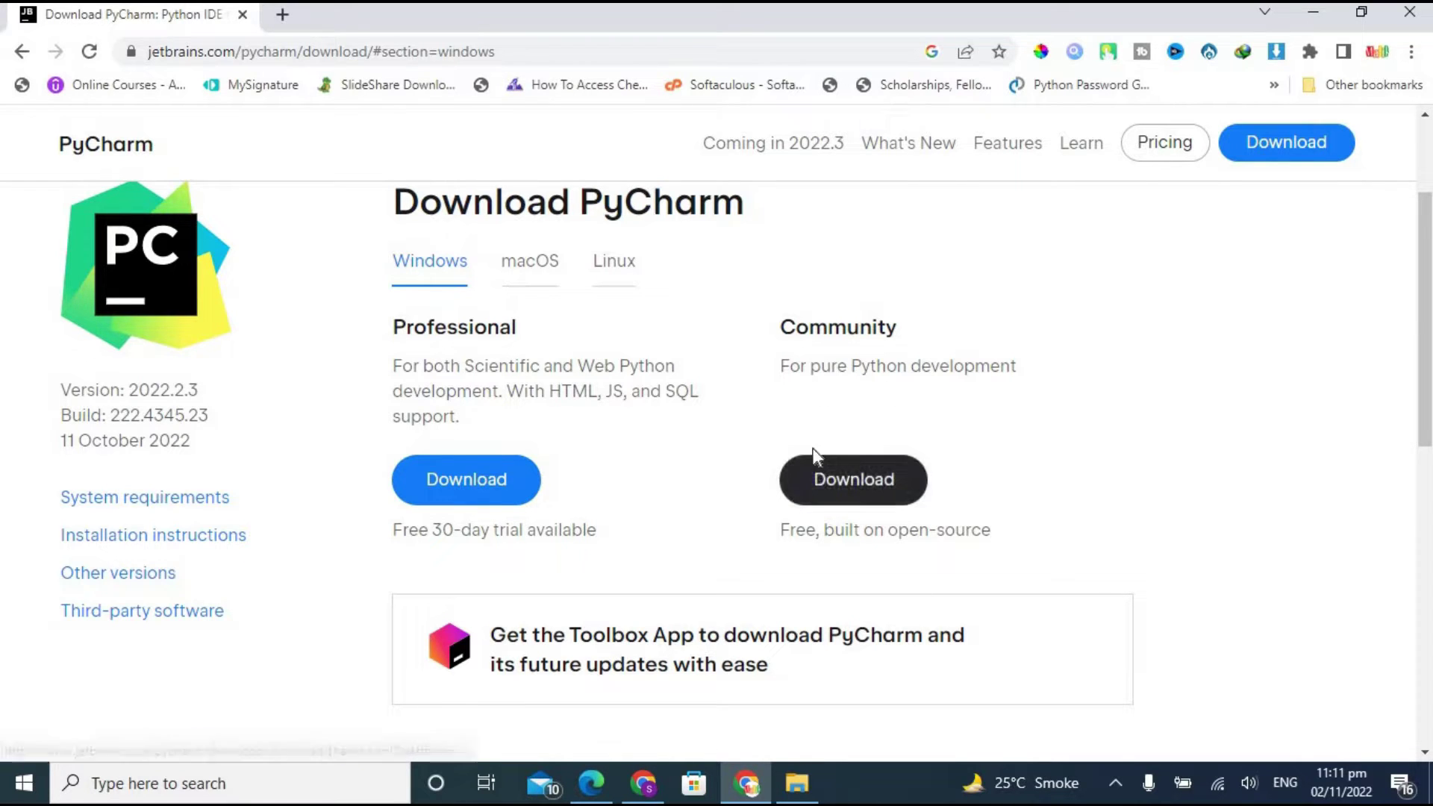
Download the Windows Community edition of PyCharm and launch the installer pycharm-community-2022.2.3.exe.
click(865, 503)
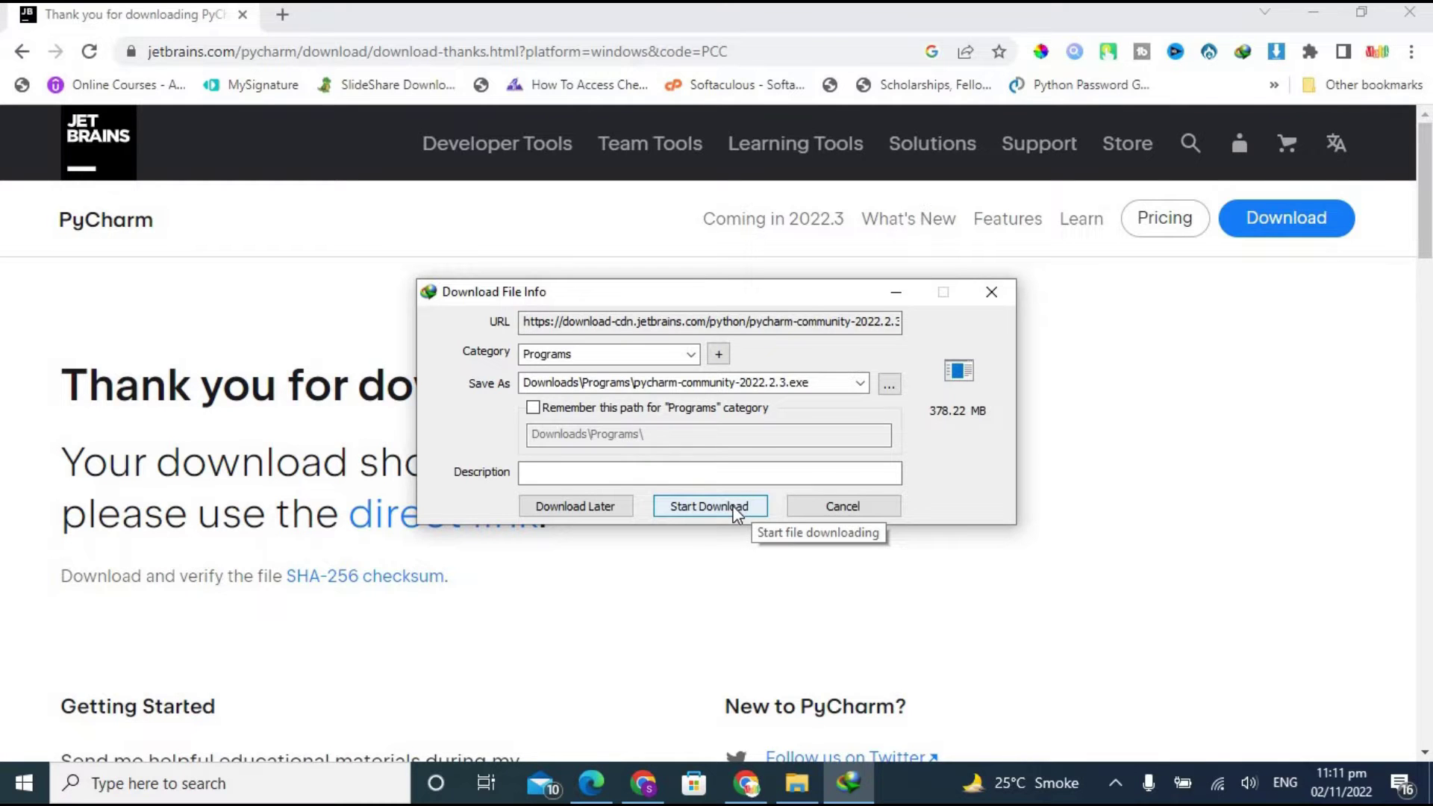
click(709, 506)
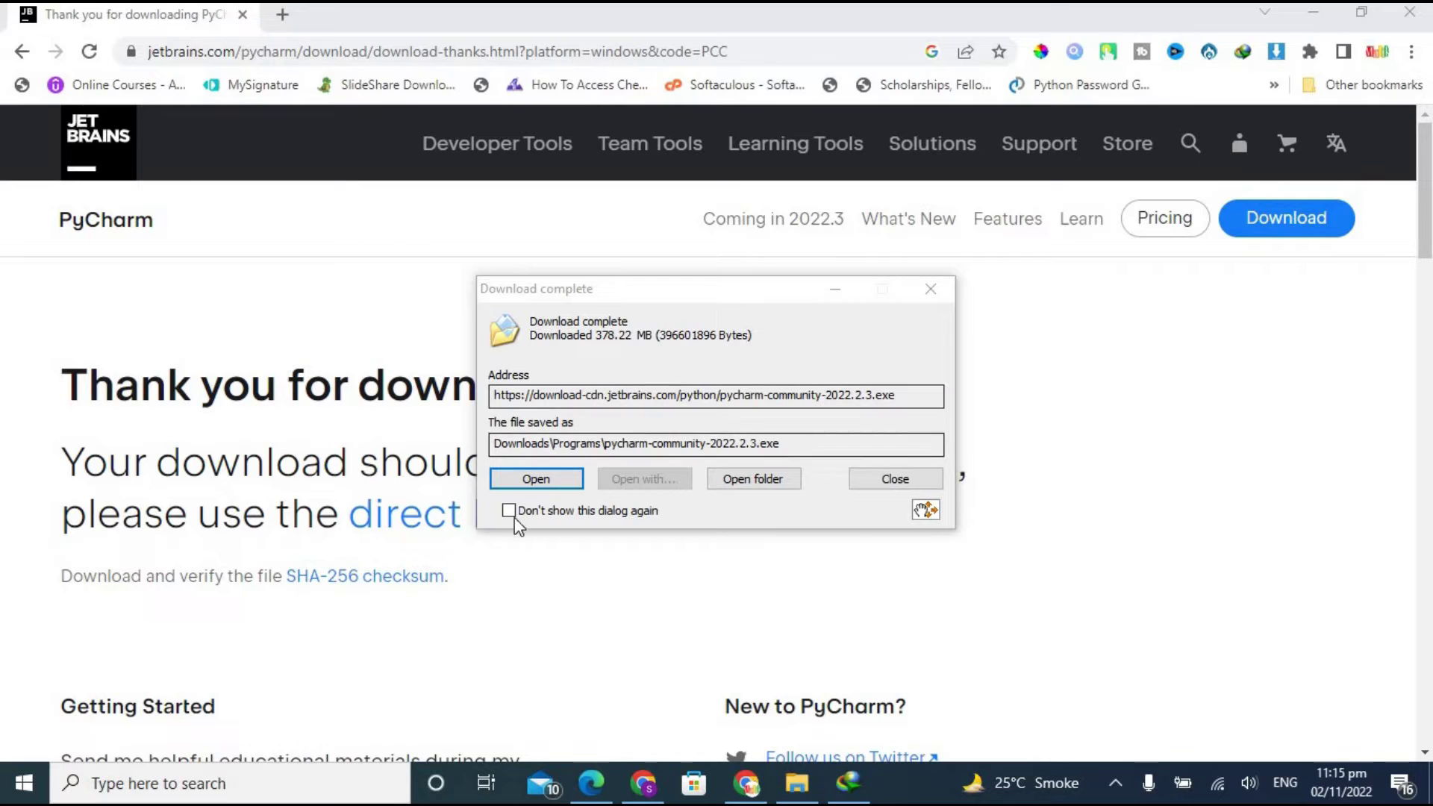
click(1314, 13)
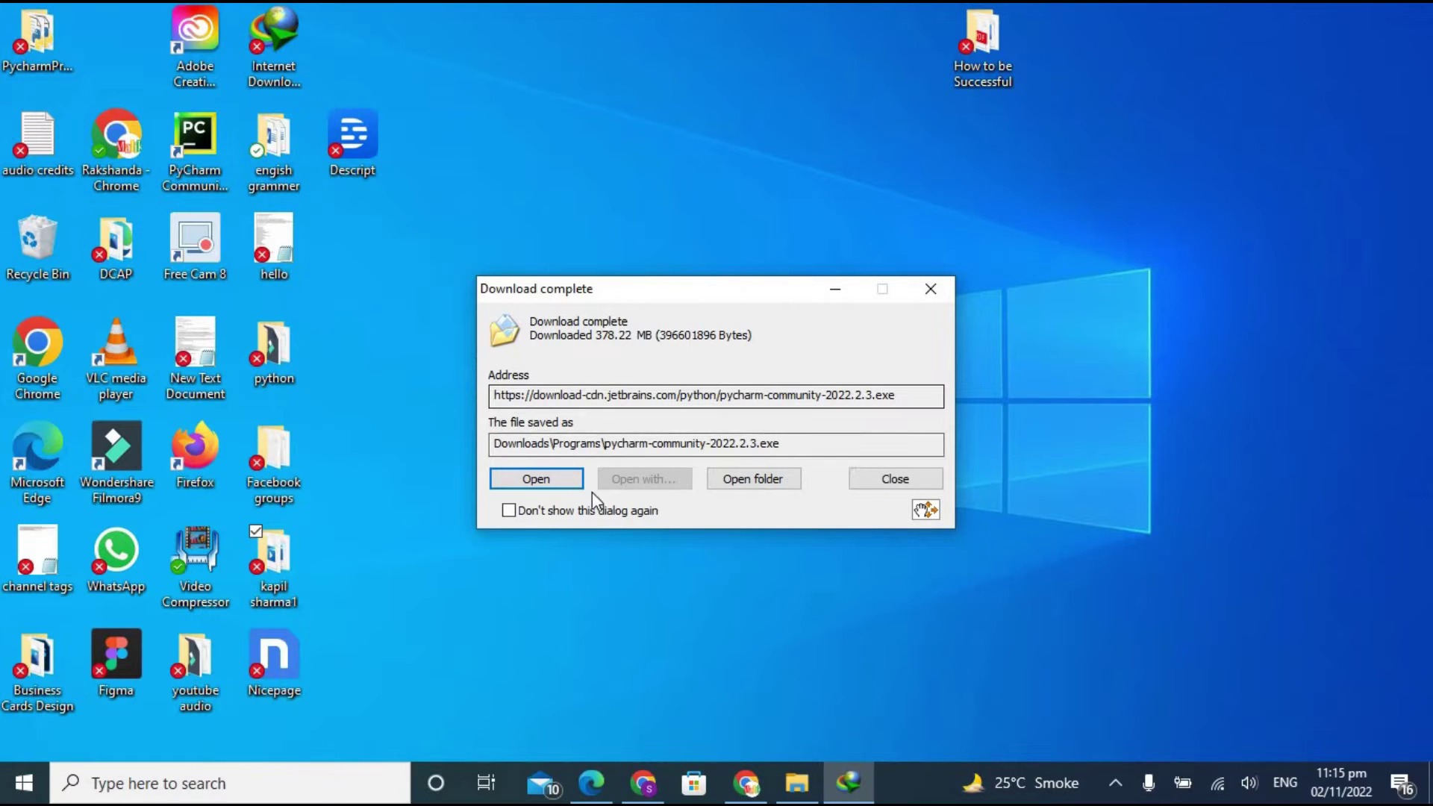
click(556, 478)
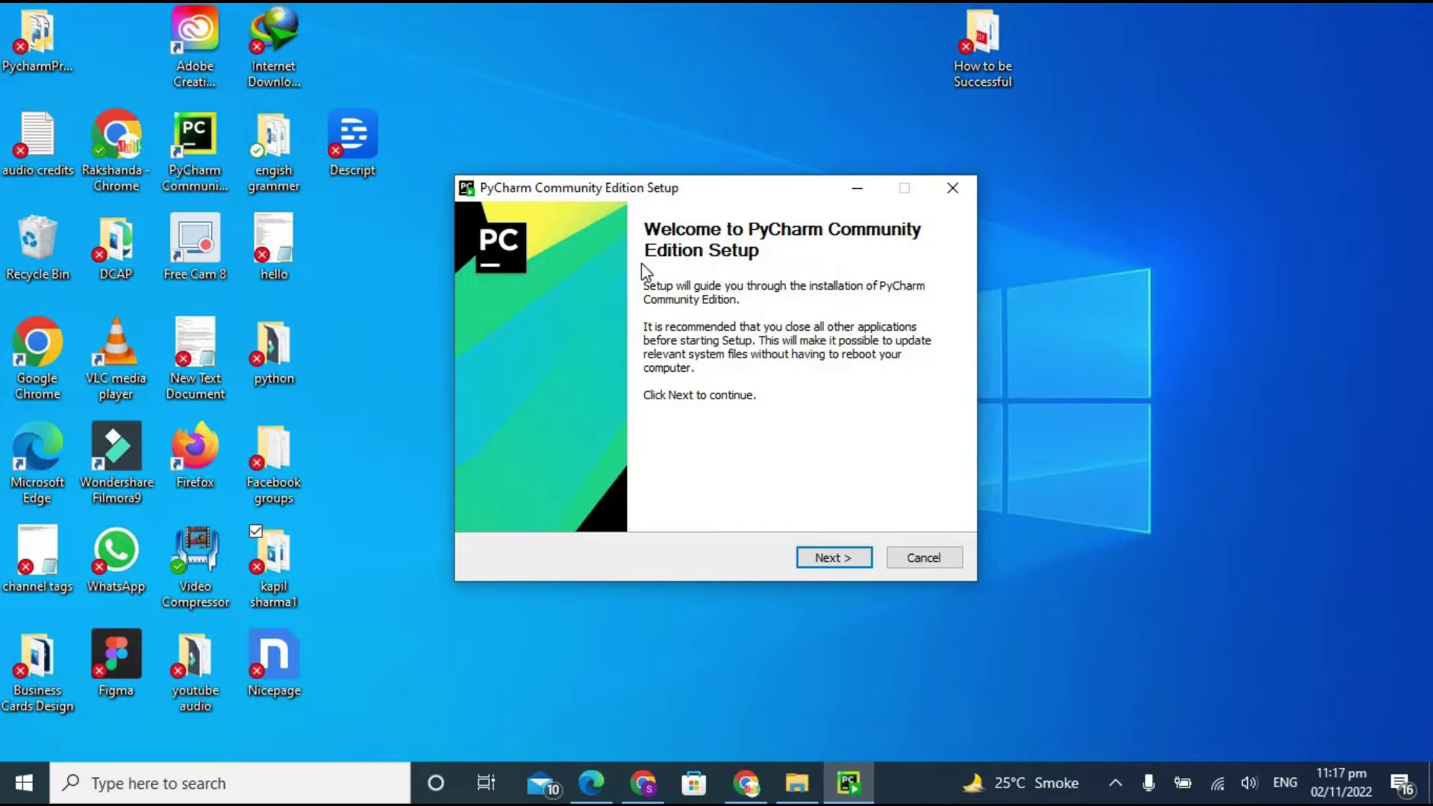
Start the setup and choose to silently uninstall the old PyCharm Community Edition 2022.1.1.
click(833, 558)
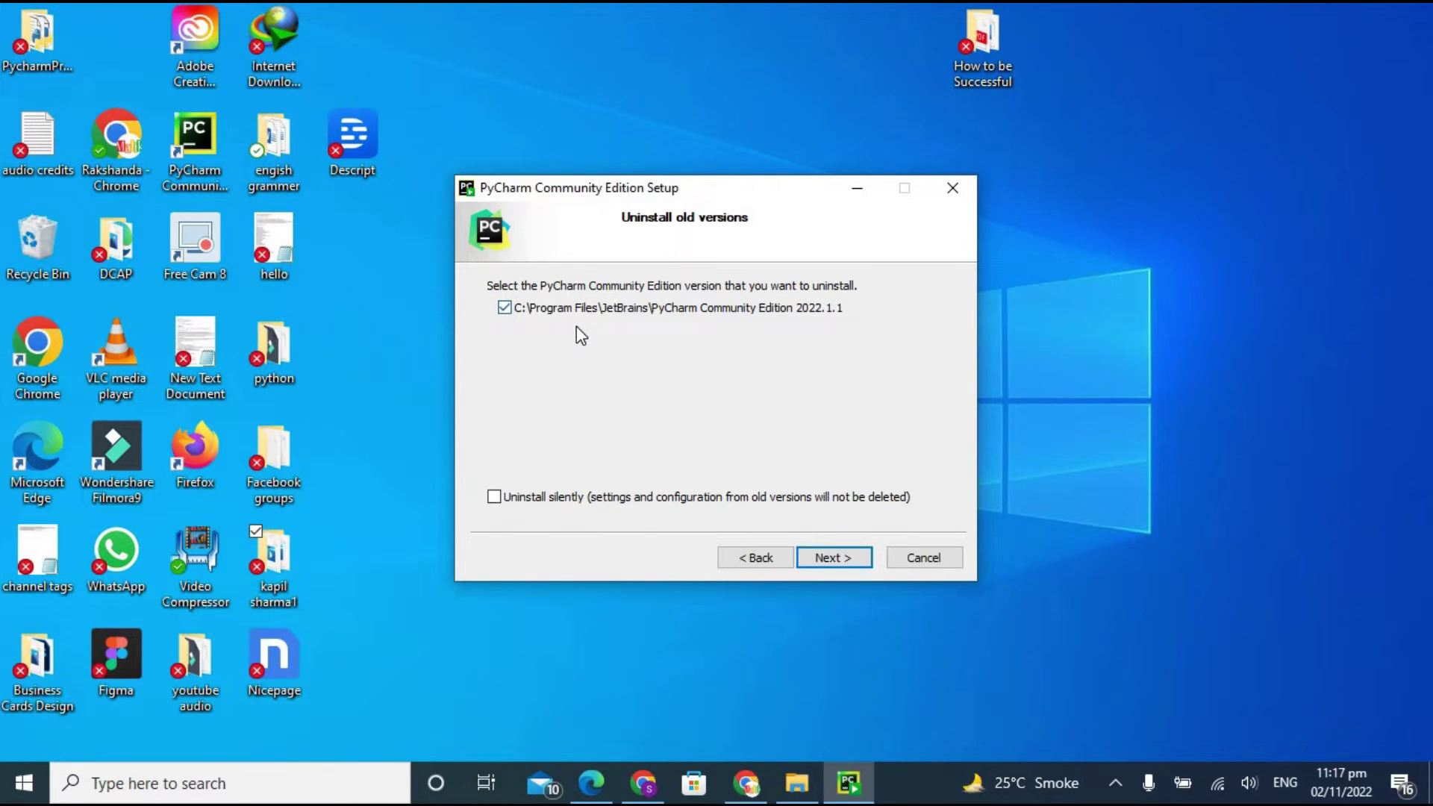
click(495, 497)
click(852, 553)
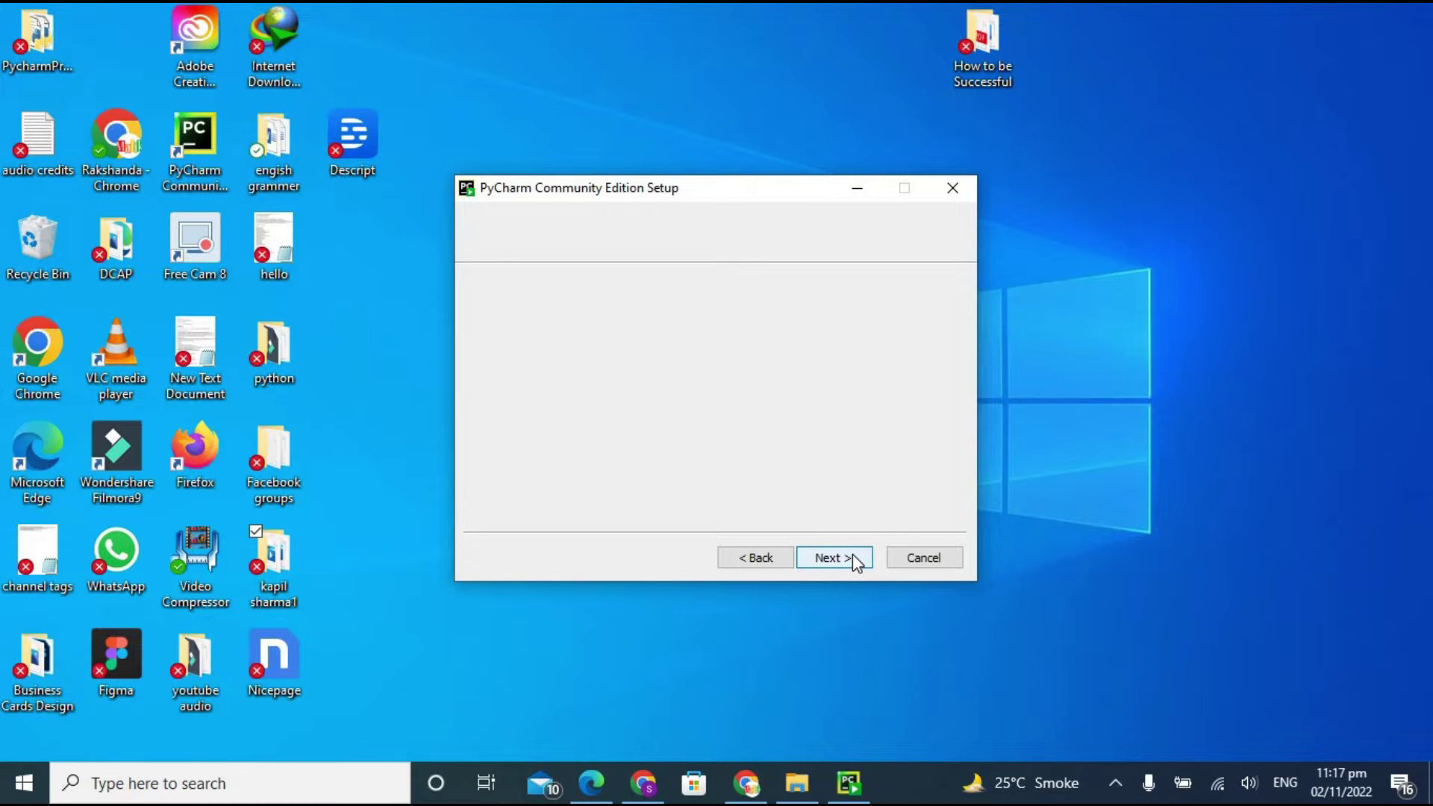
click(852, 557)
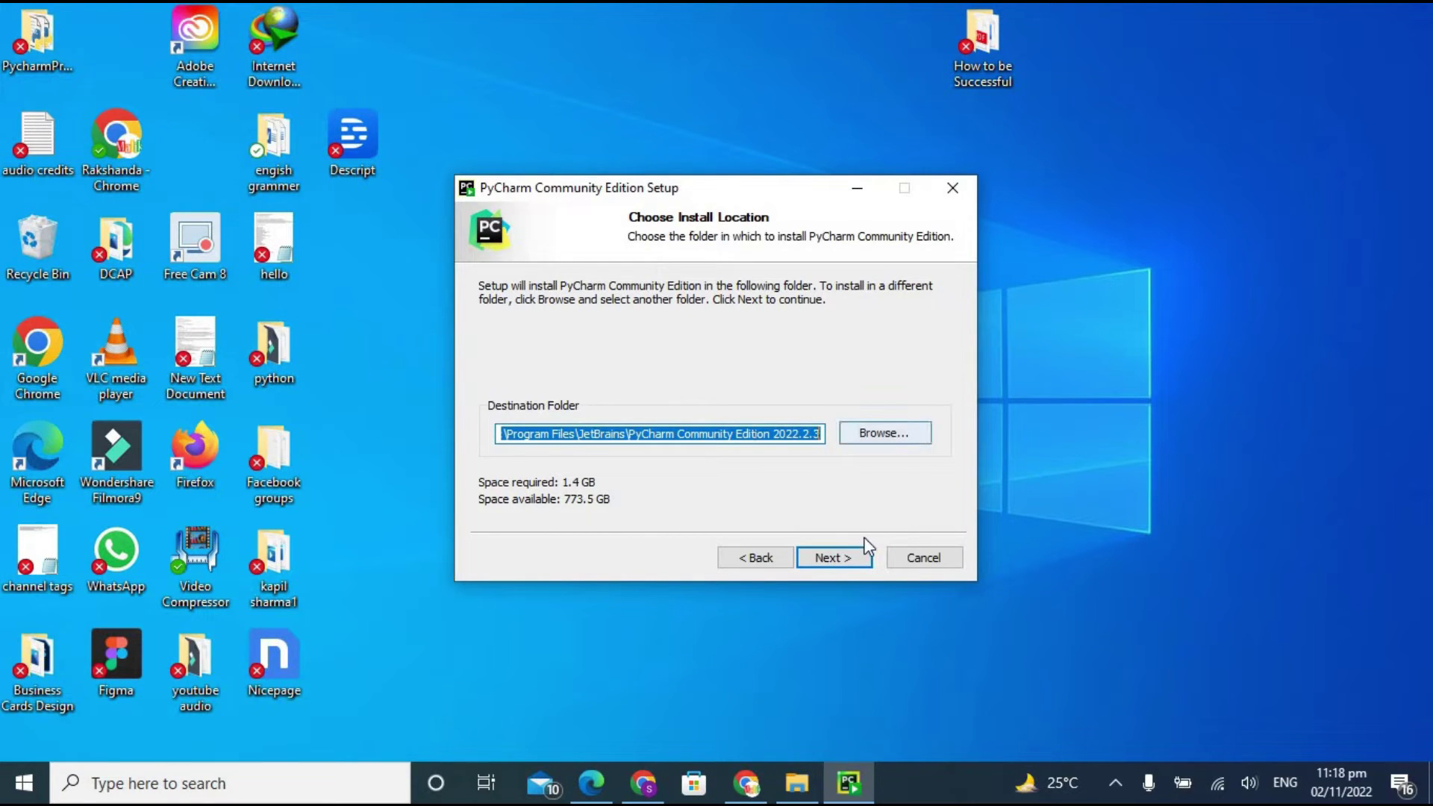
Check the folder browser for the install location, then accept the default PyCharm Community Edition 2022.2.3 destination folder.
click(856, 433)
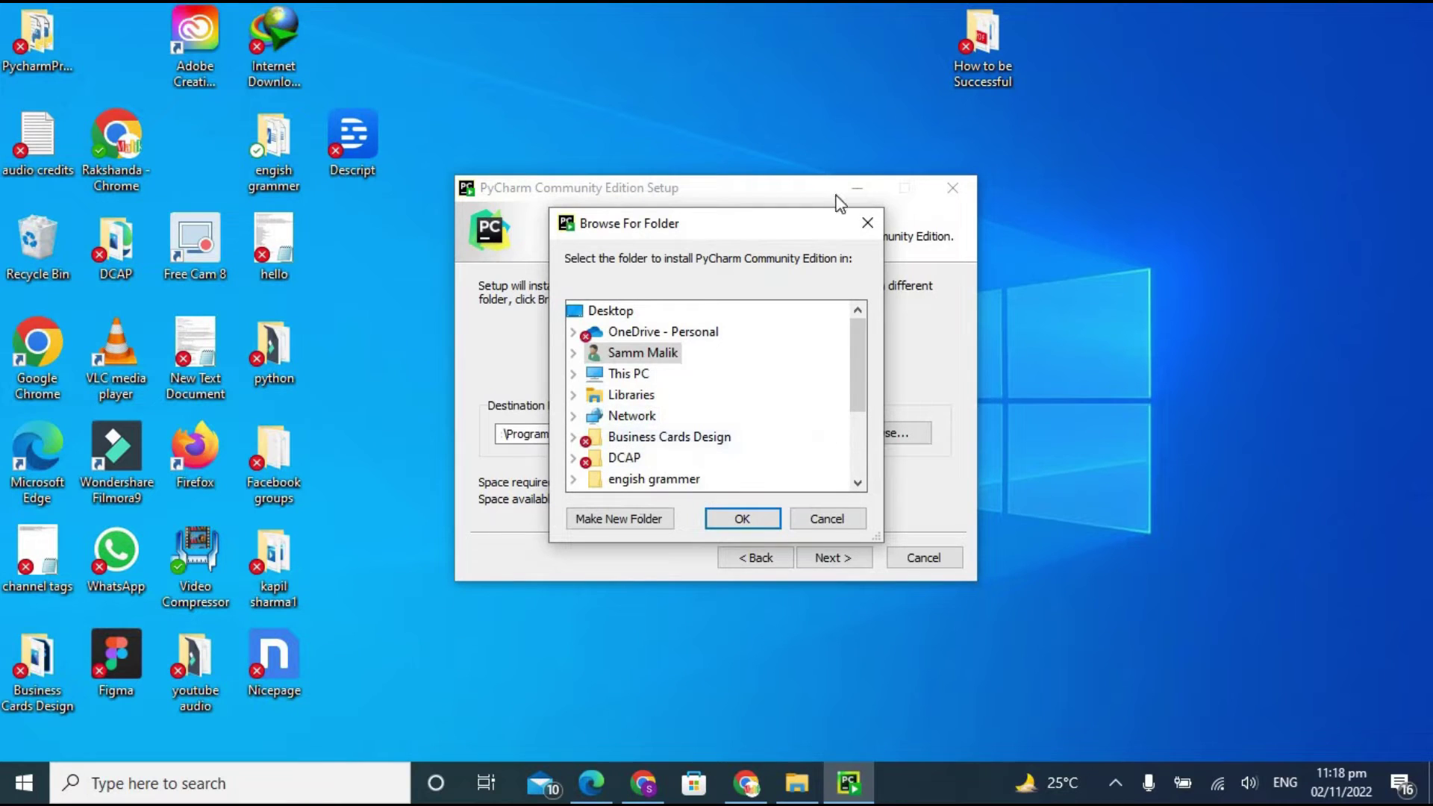
click(867, 223)
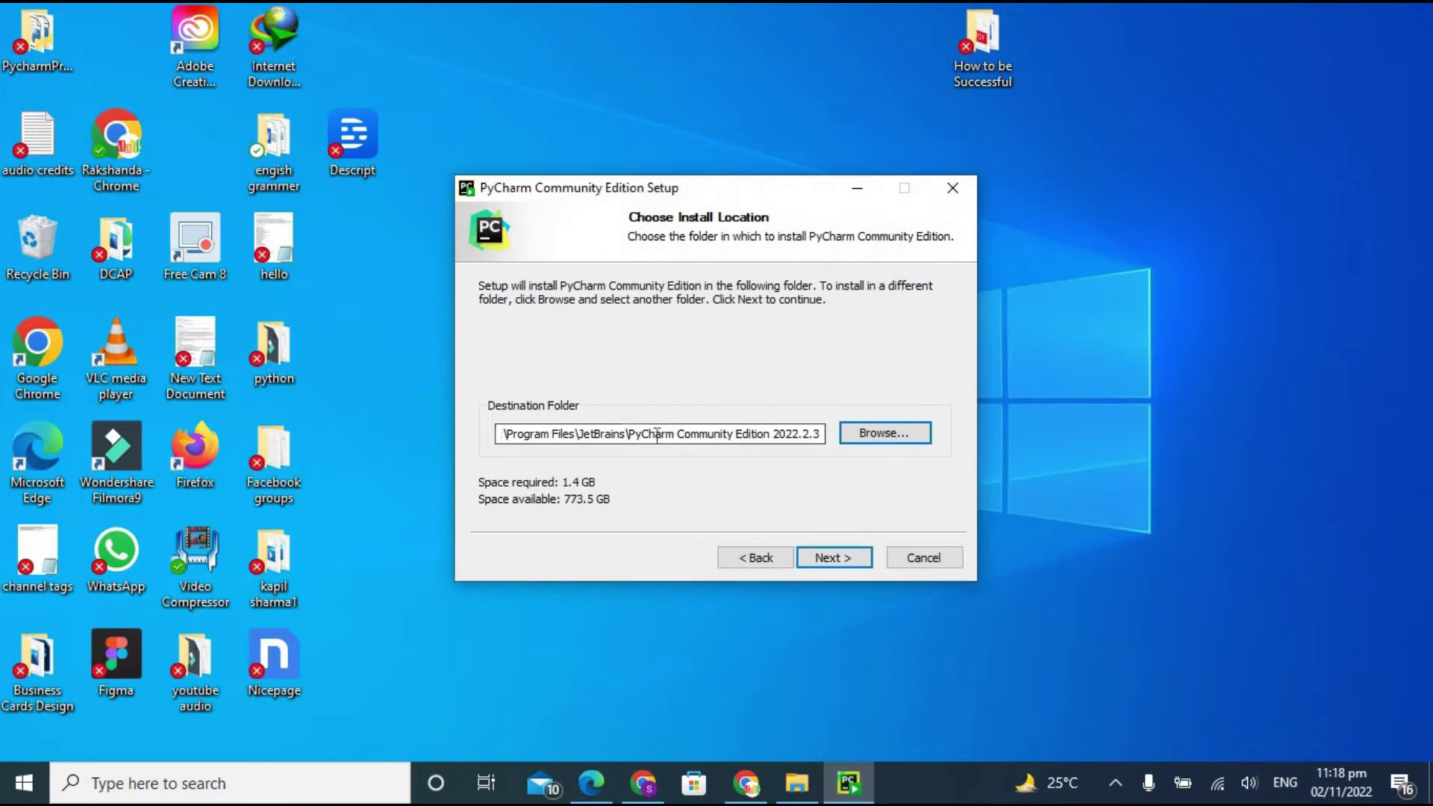
click(804, 562)
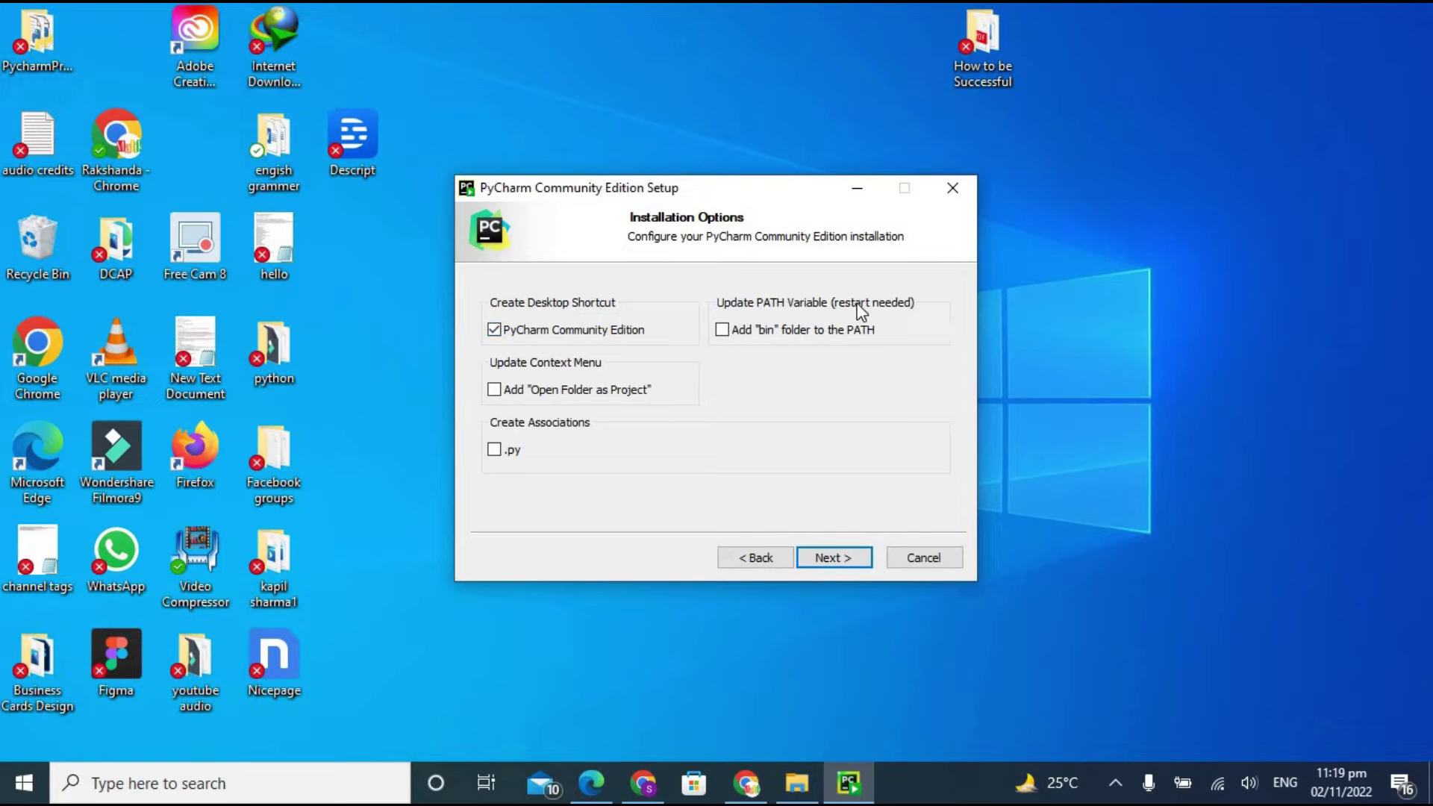
Install PyCharm with the "bin" folder added to PATH, the .py association and the JetBrains Start Menu folder, finishing setup with manual reboot.
click(721, 332)
click(495, 450)
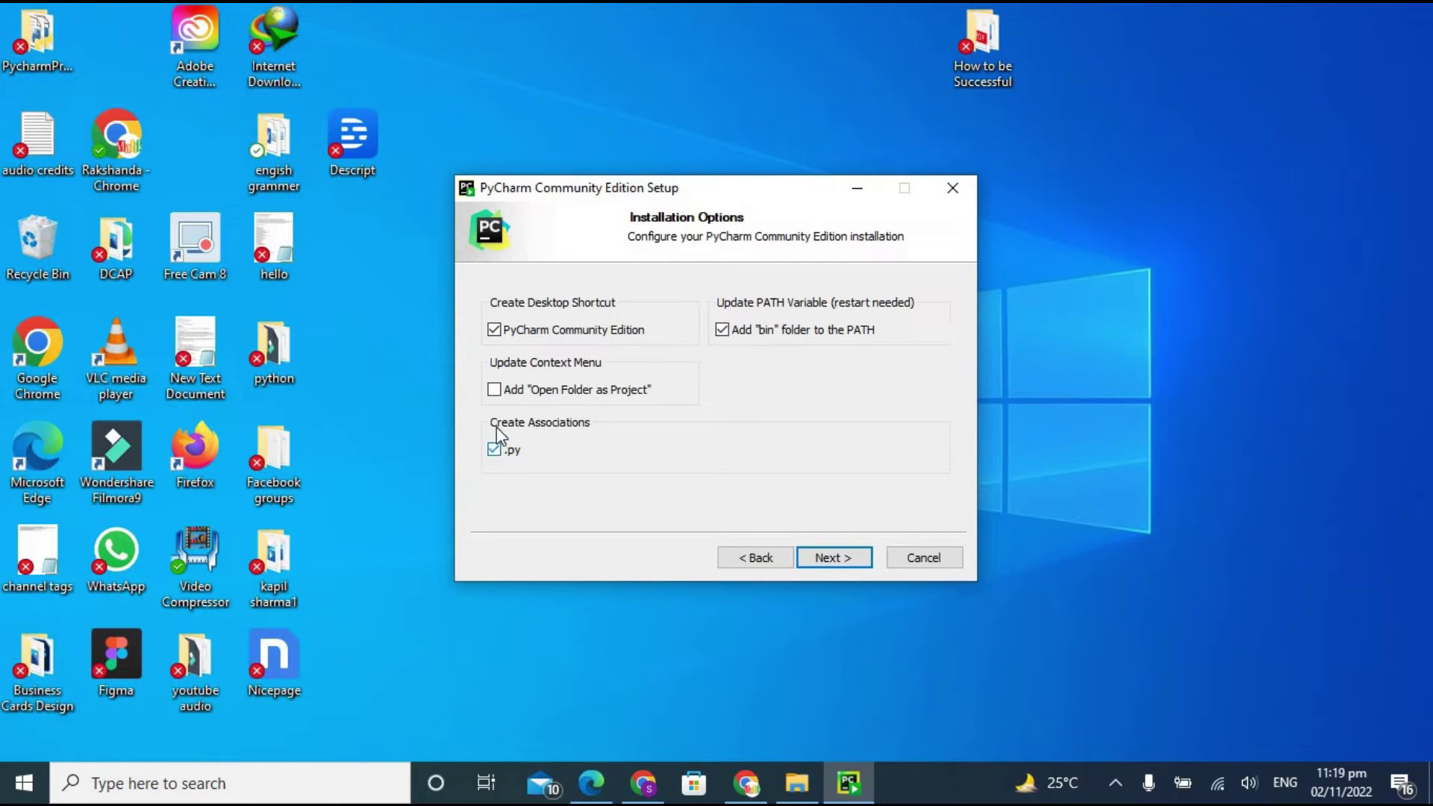
click(833, 558)
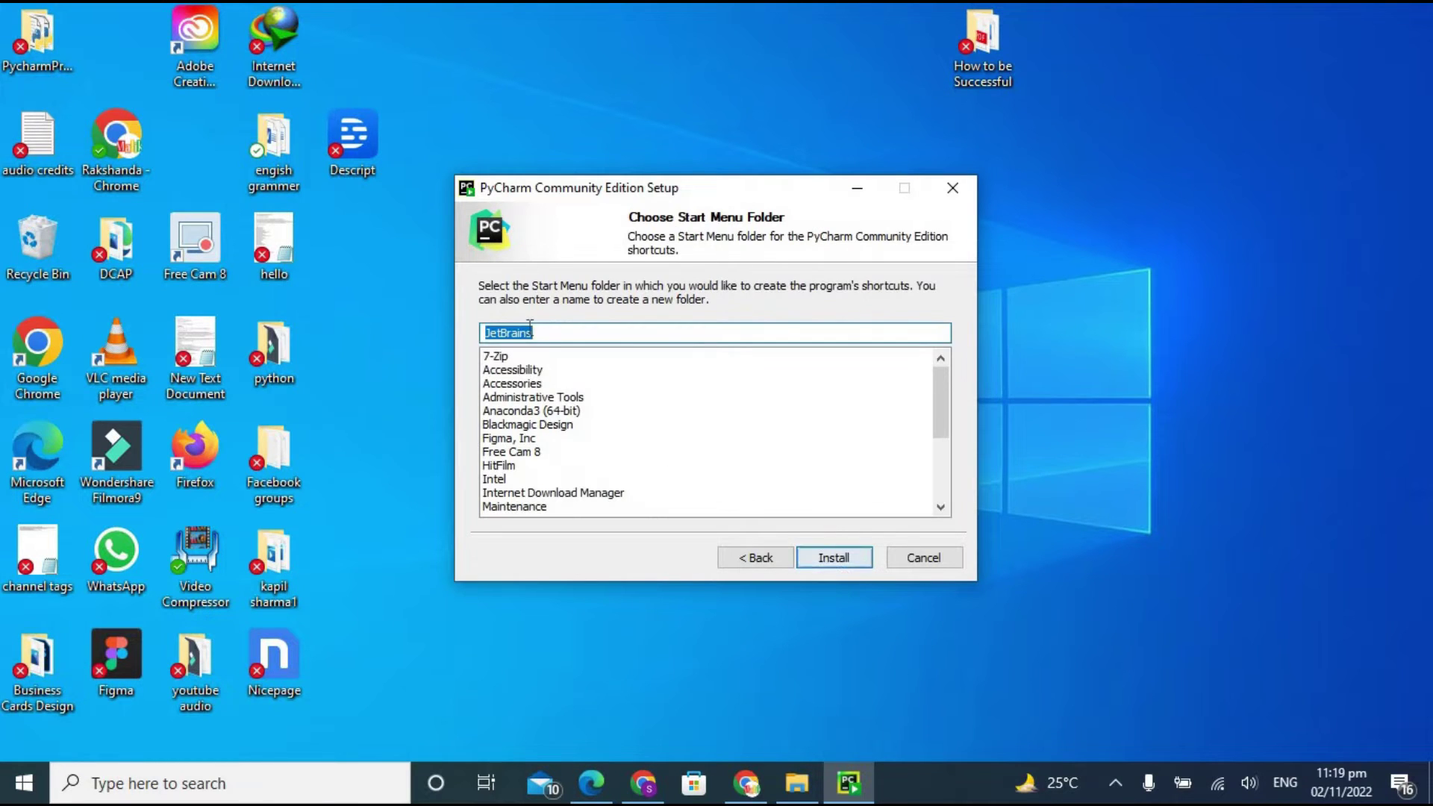
click(862, 559)
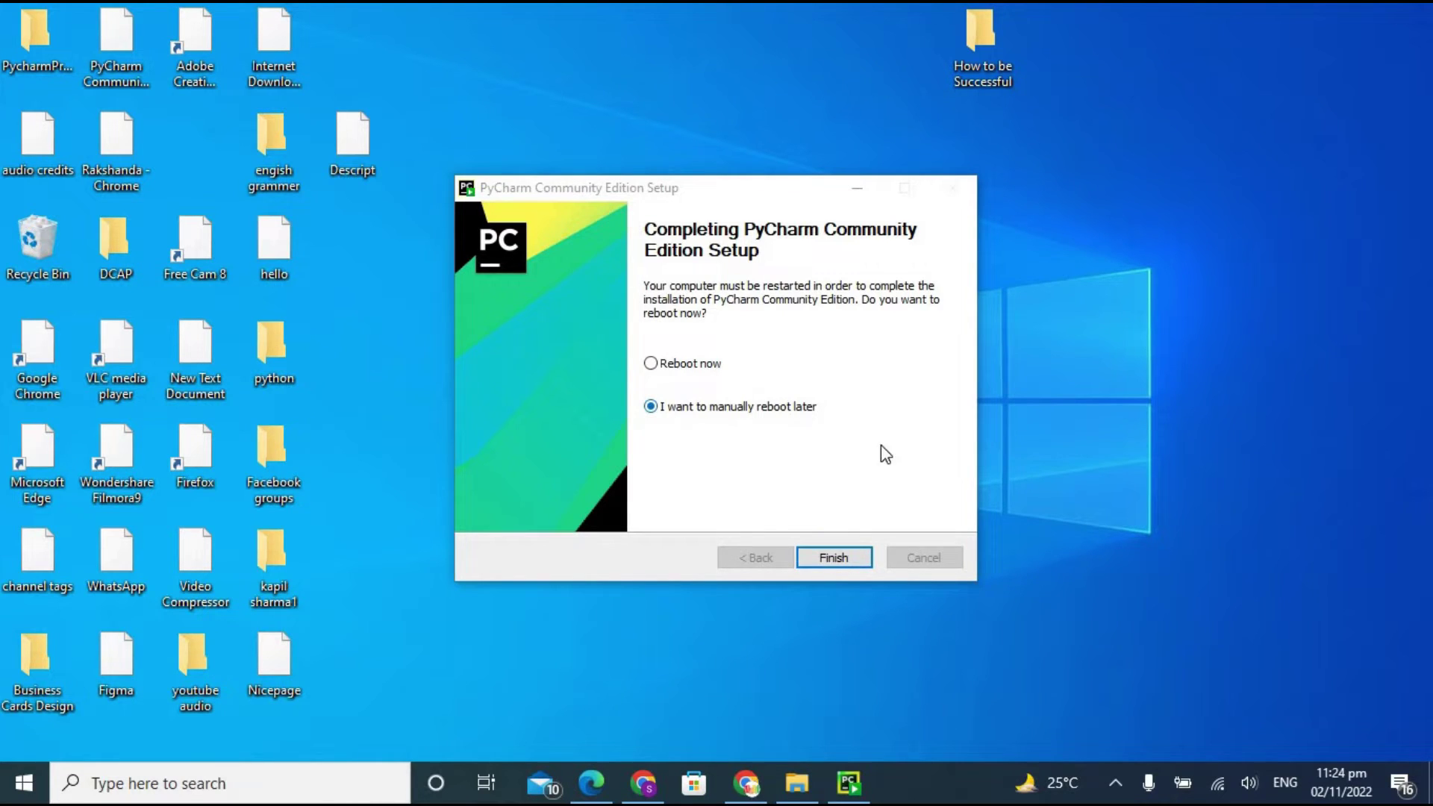
click(836, 556)
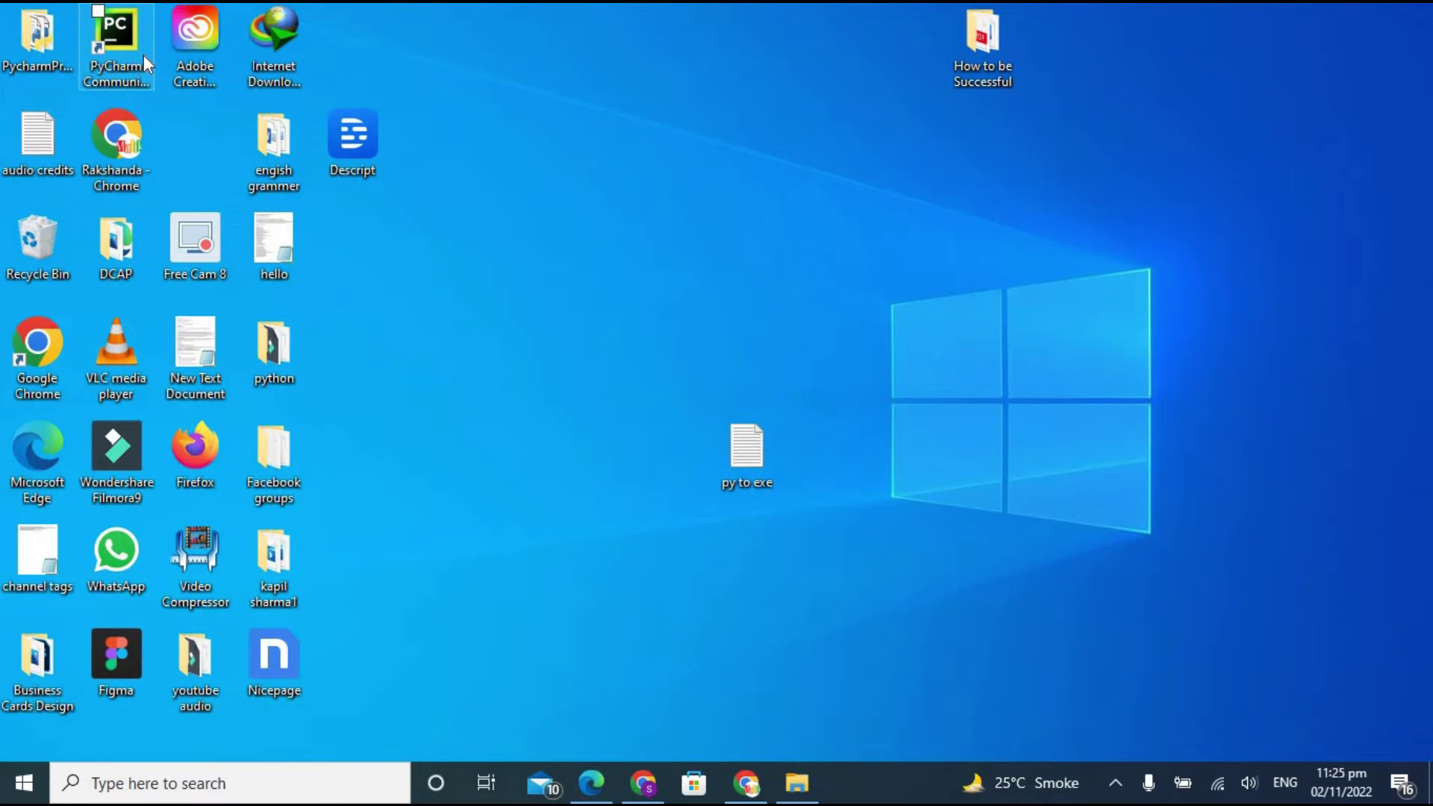
Launch PyCharm maximized and create a project named FirstProject with a new Virtualenv environment, opening it in a new window.
double_click(109, 42)
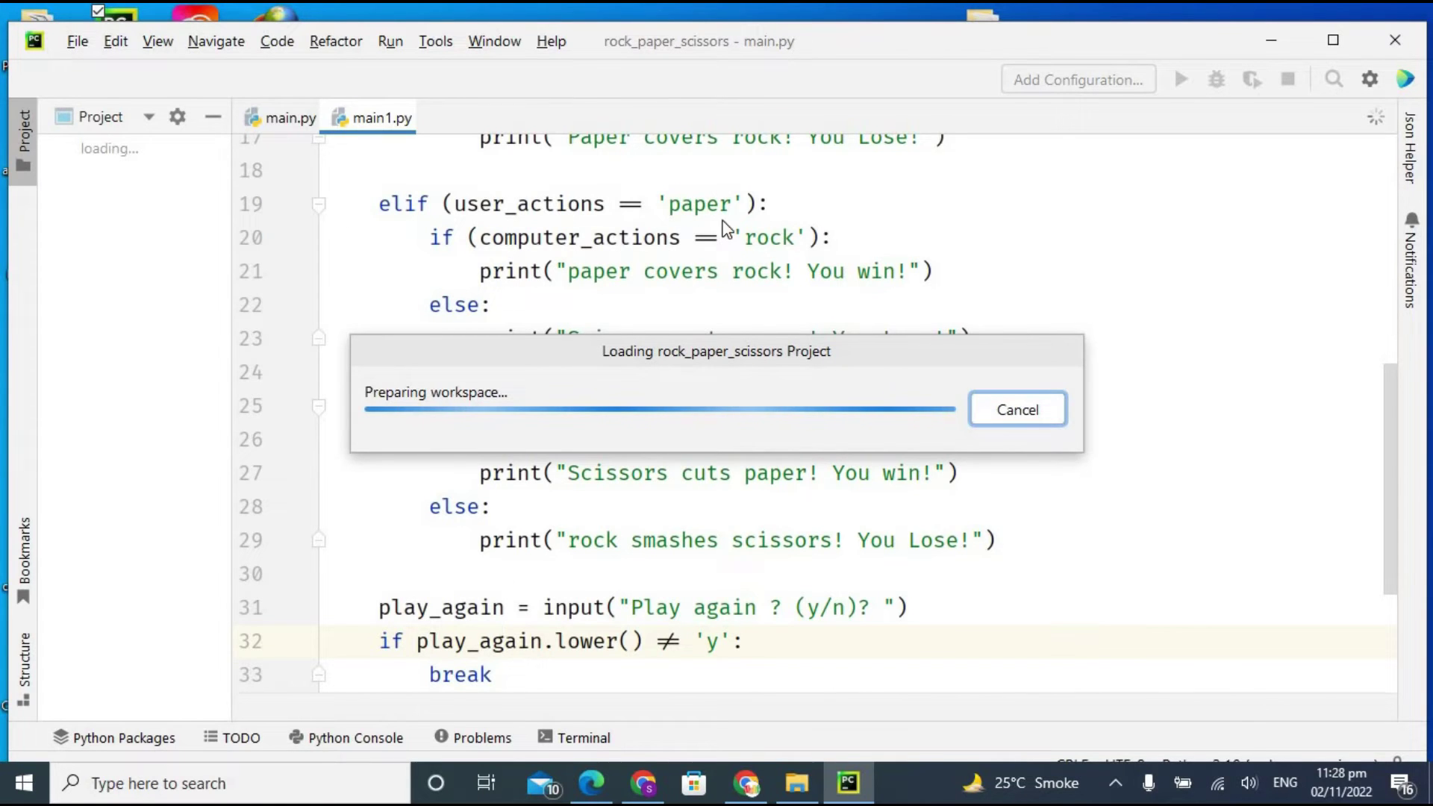
click(1336, 42)
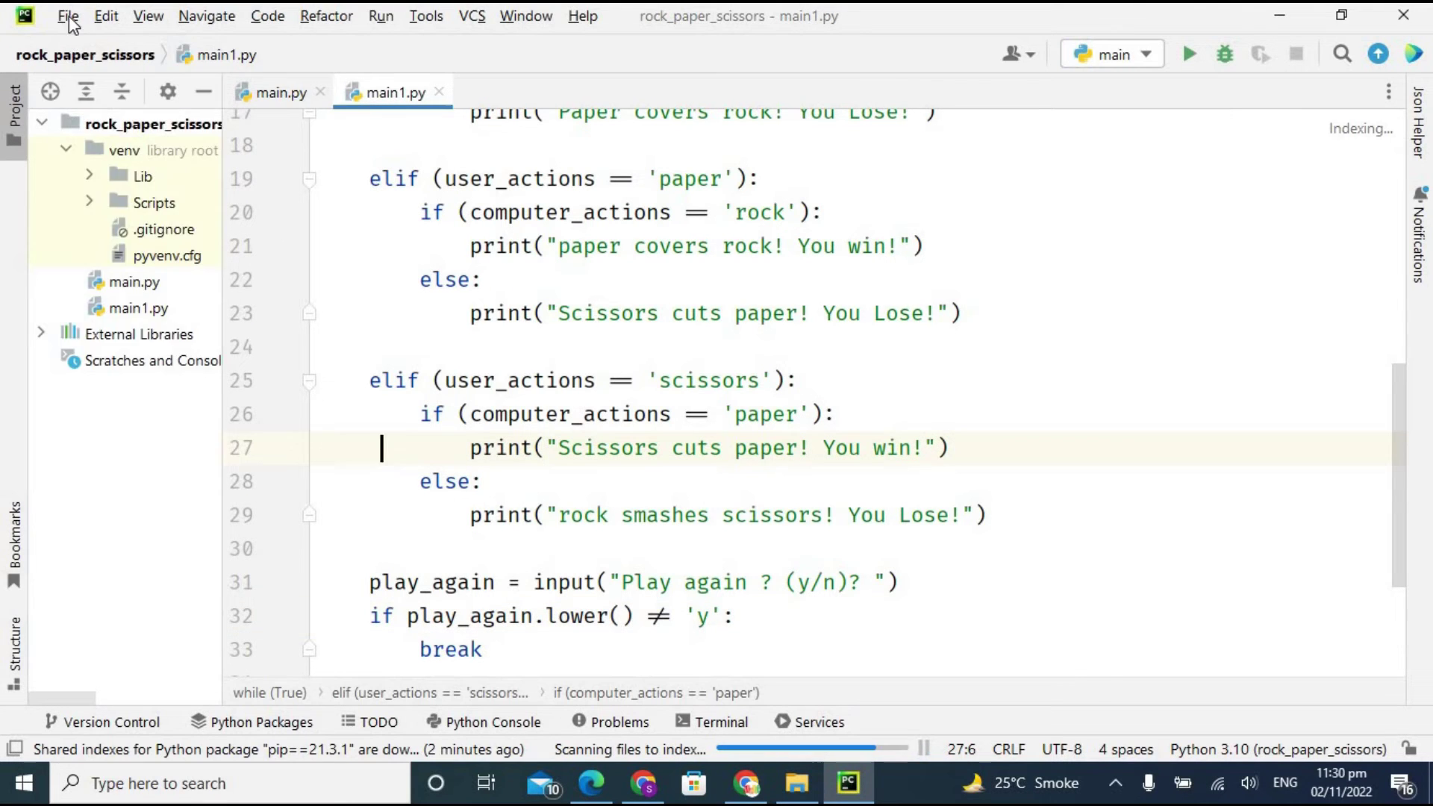
click(68, 16)
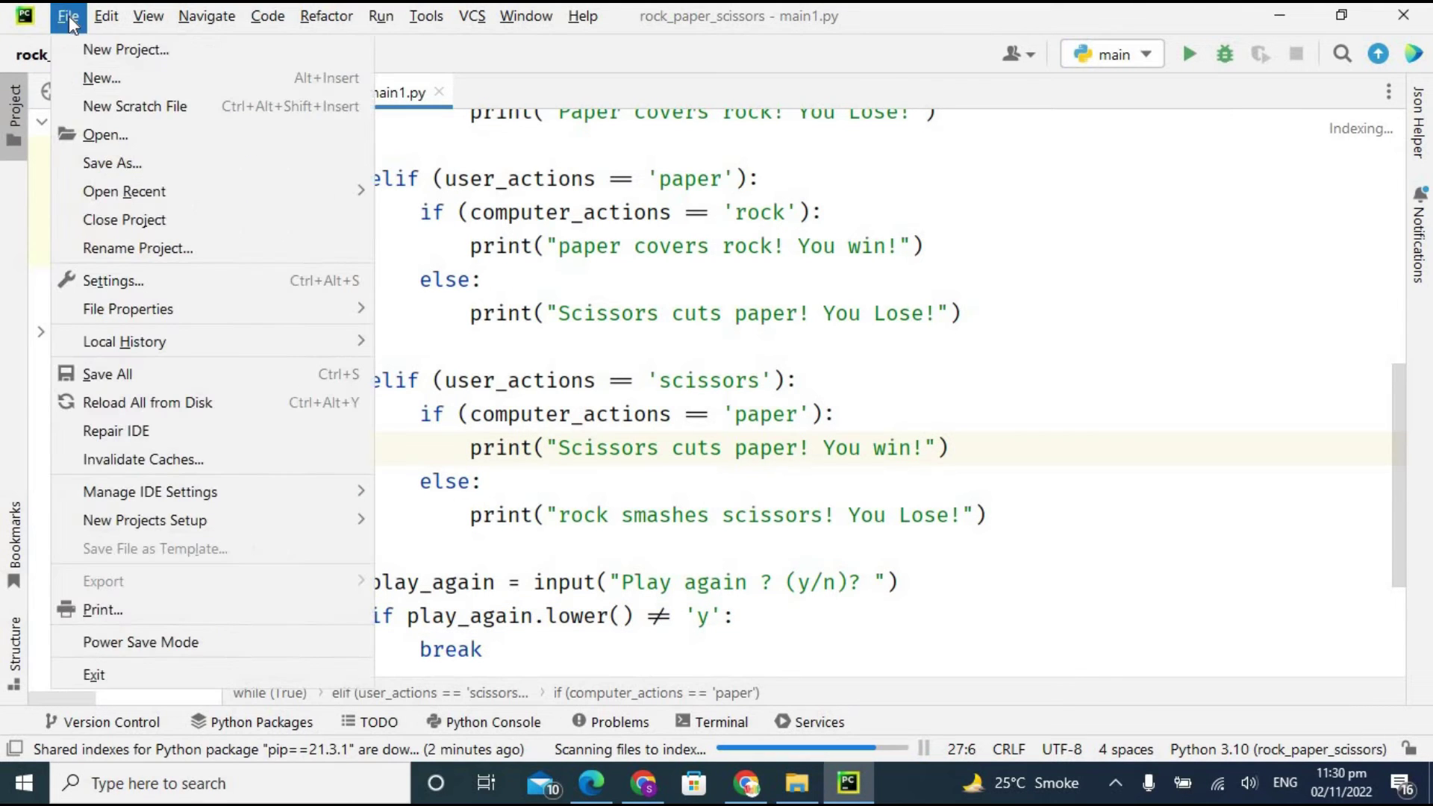
click(135, 51)
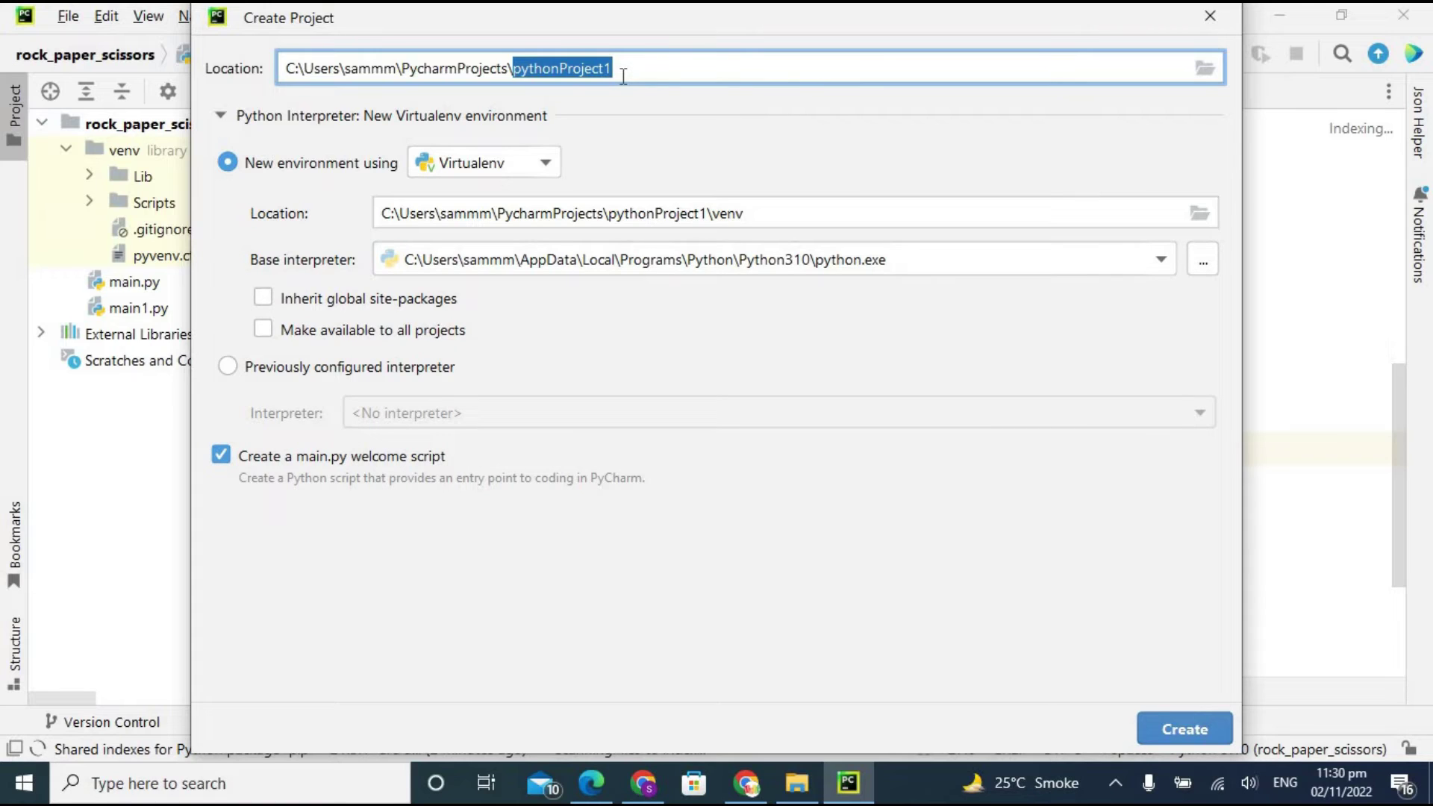
key(BackSpace)
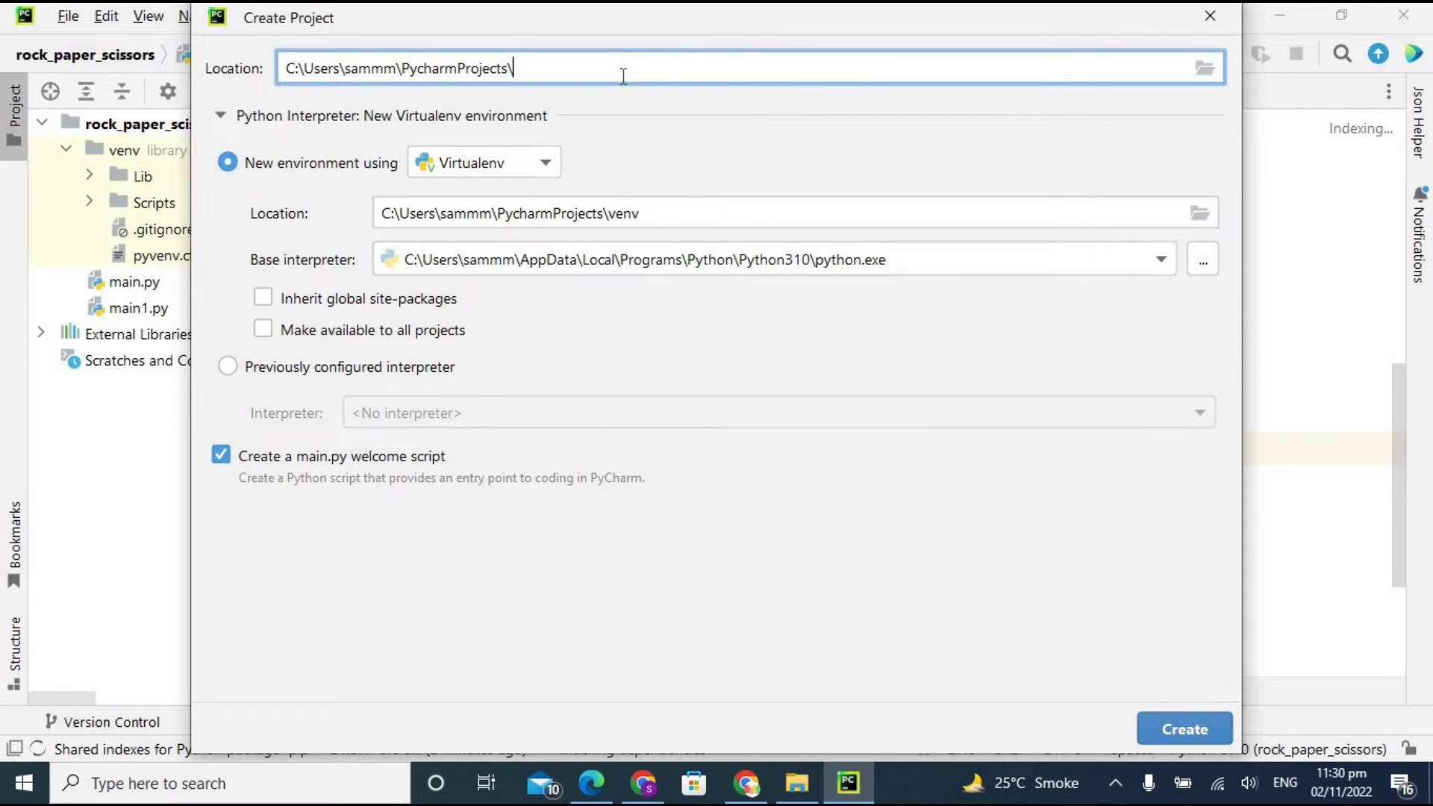
text(FirstProject)
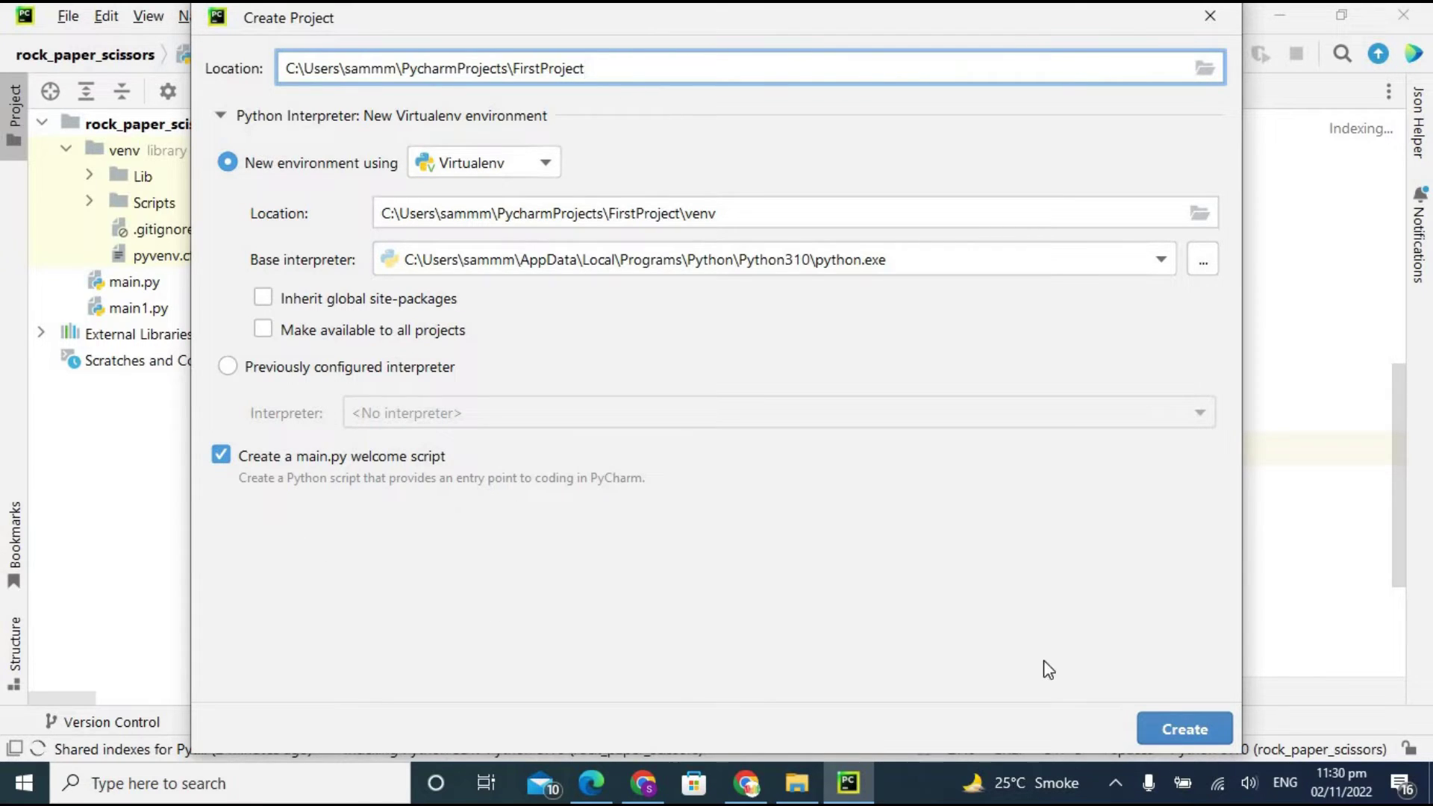
click(1186, 727)
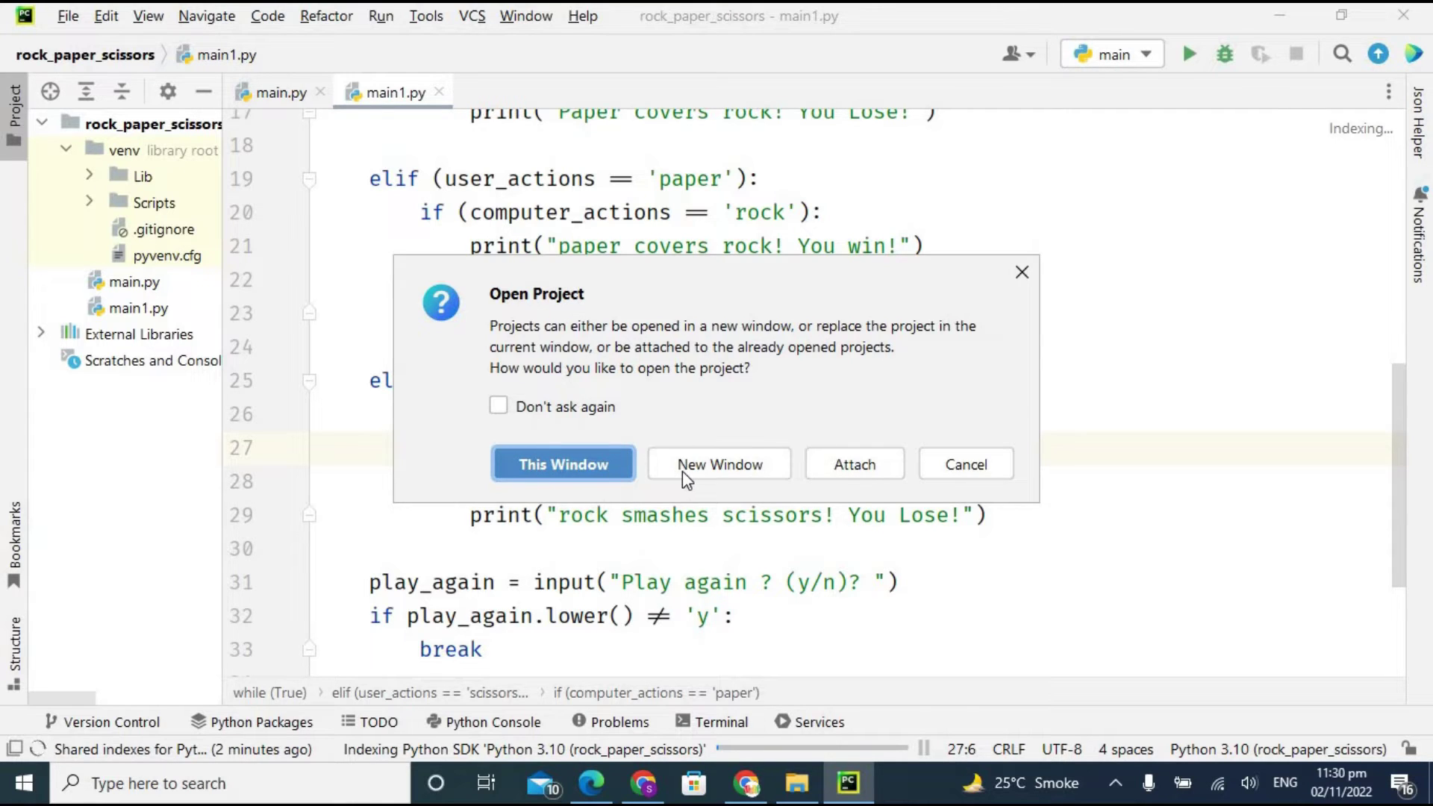
click(727, 481)
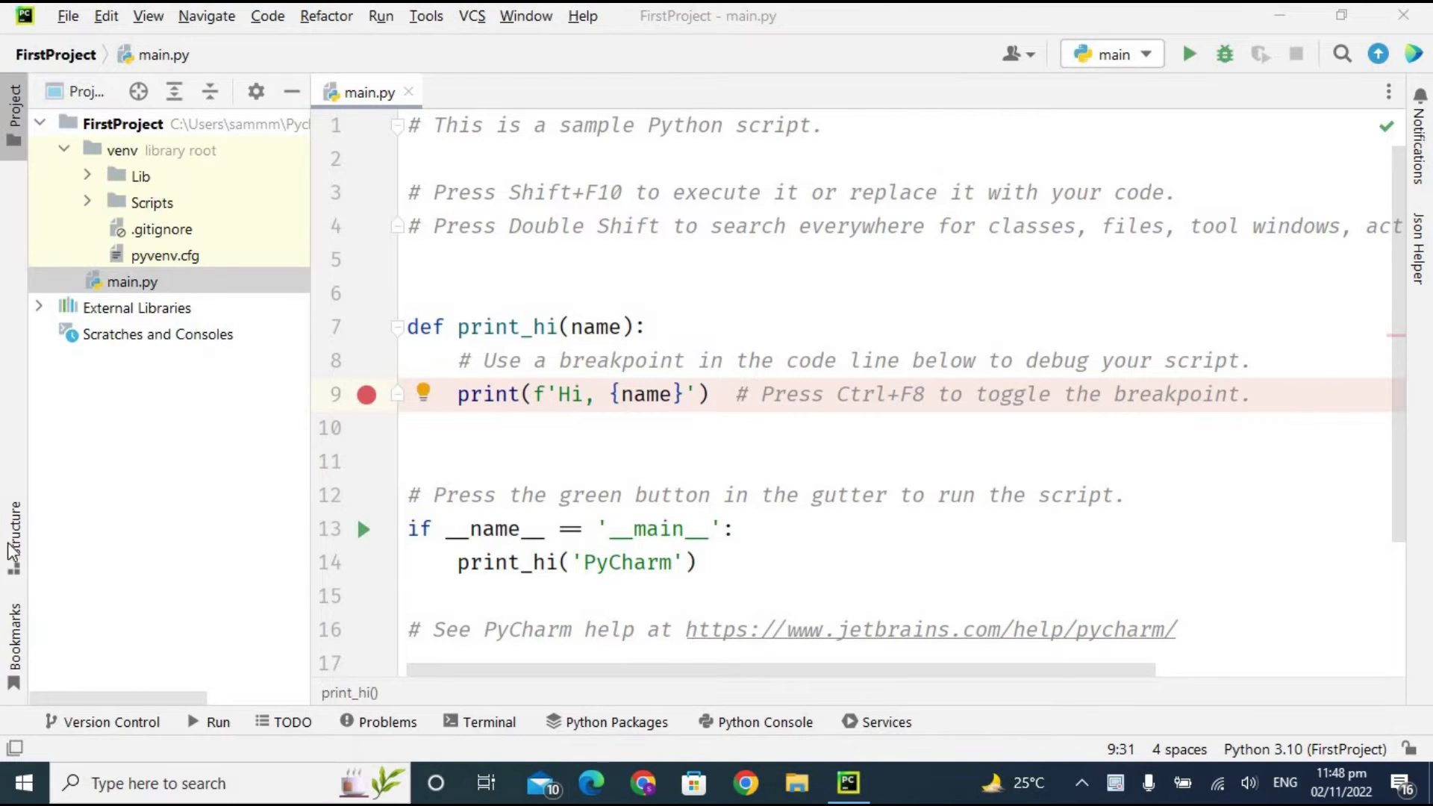
Run the sample script main.py and highlight the greeting in its run output.
click(448, 196)
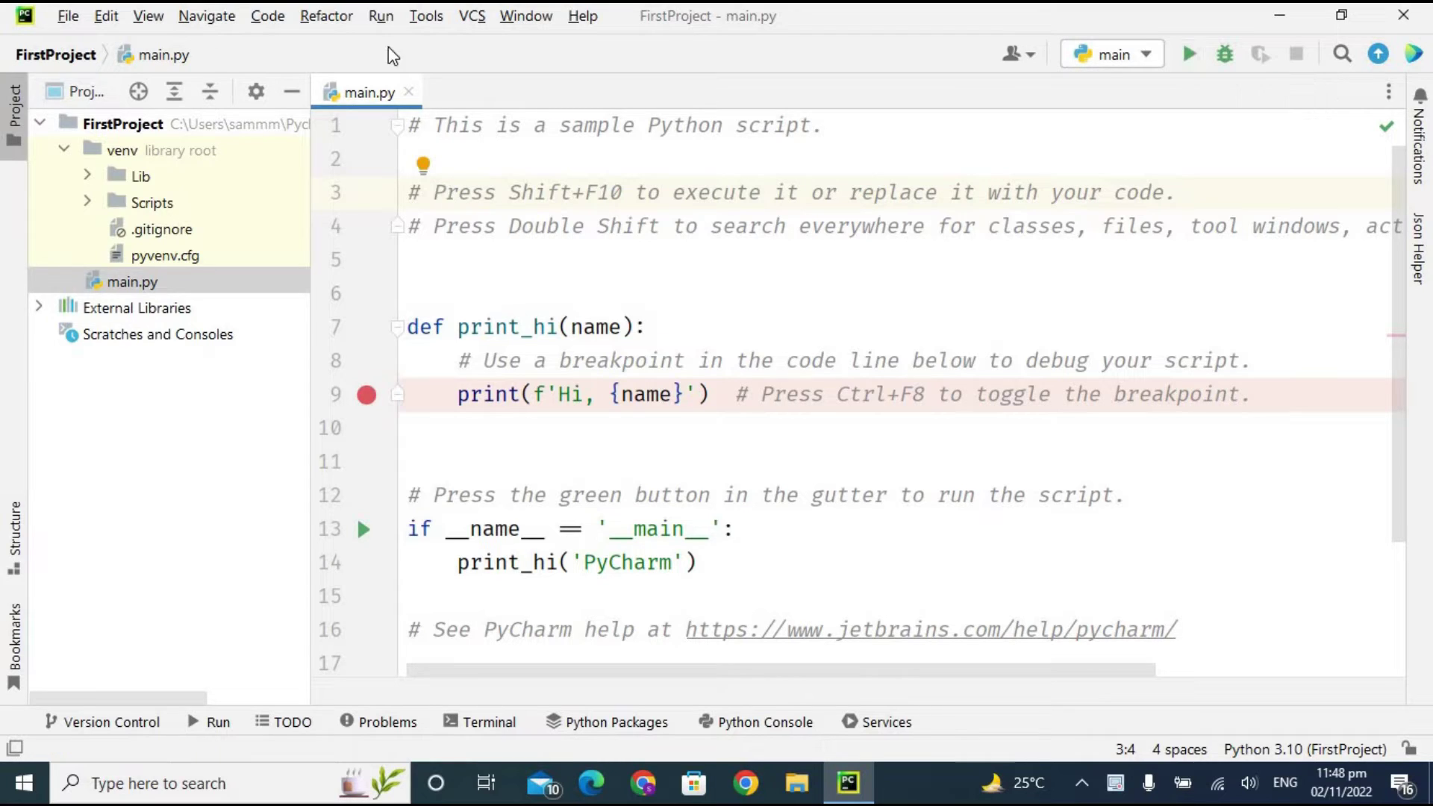
click(1192, 57)
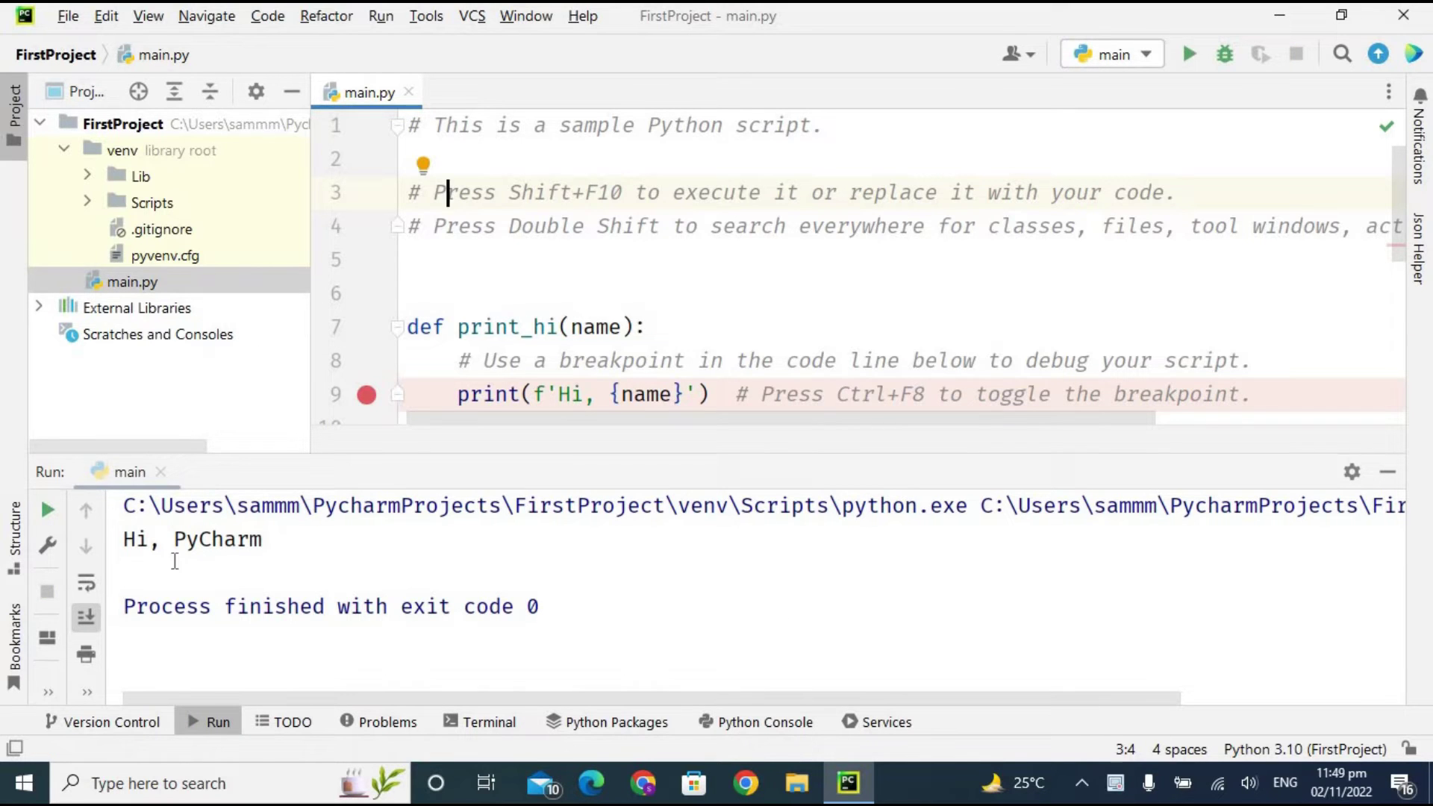
drag(123, 539, 237, 539)
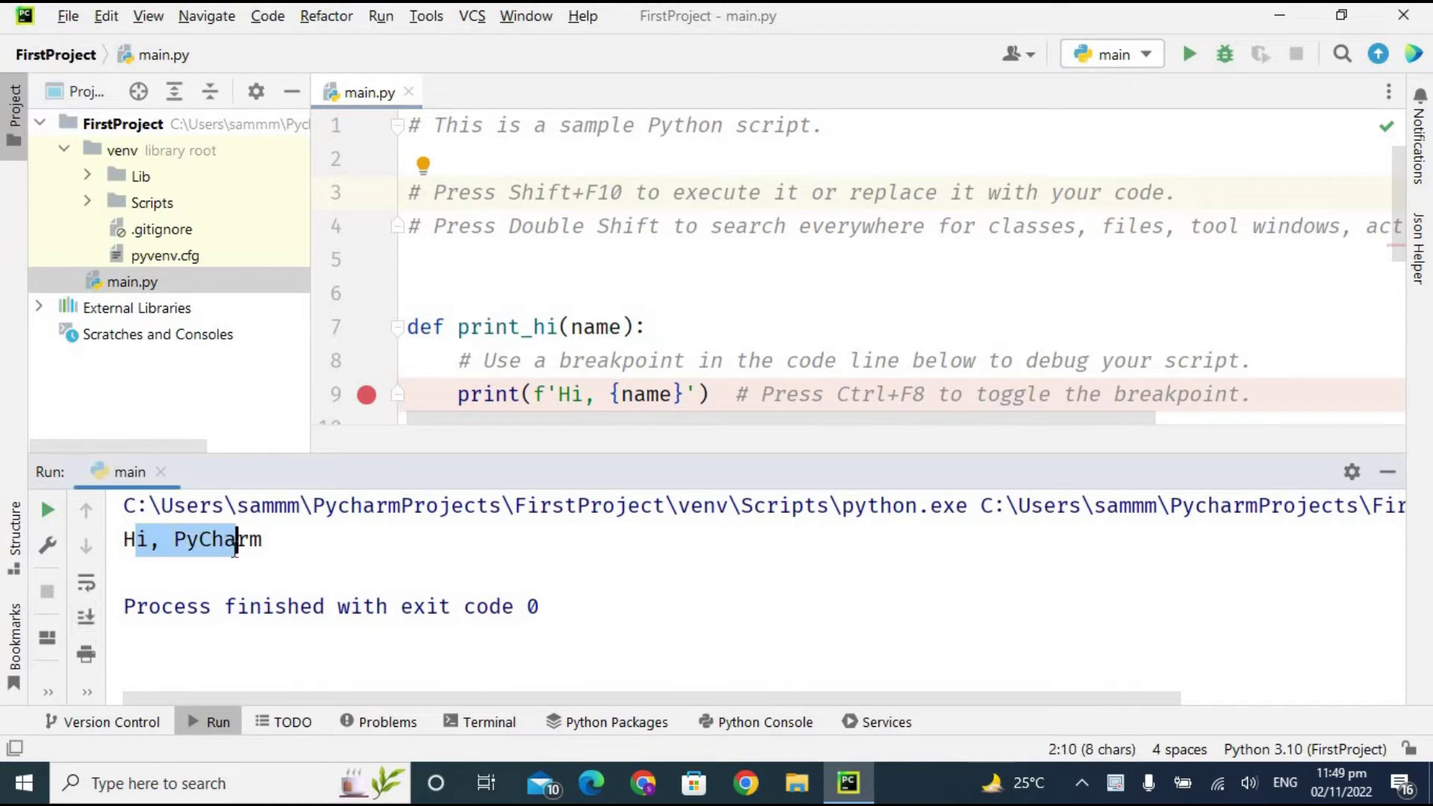
Hide the run output and create a new Python file named hello in the FirstProject root folder.
click(237, 539)
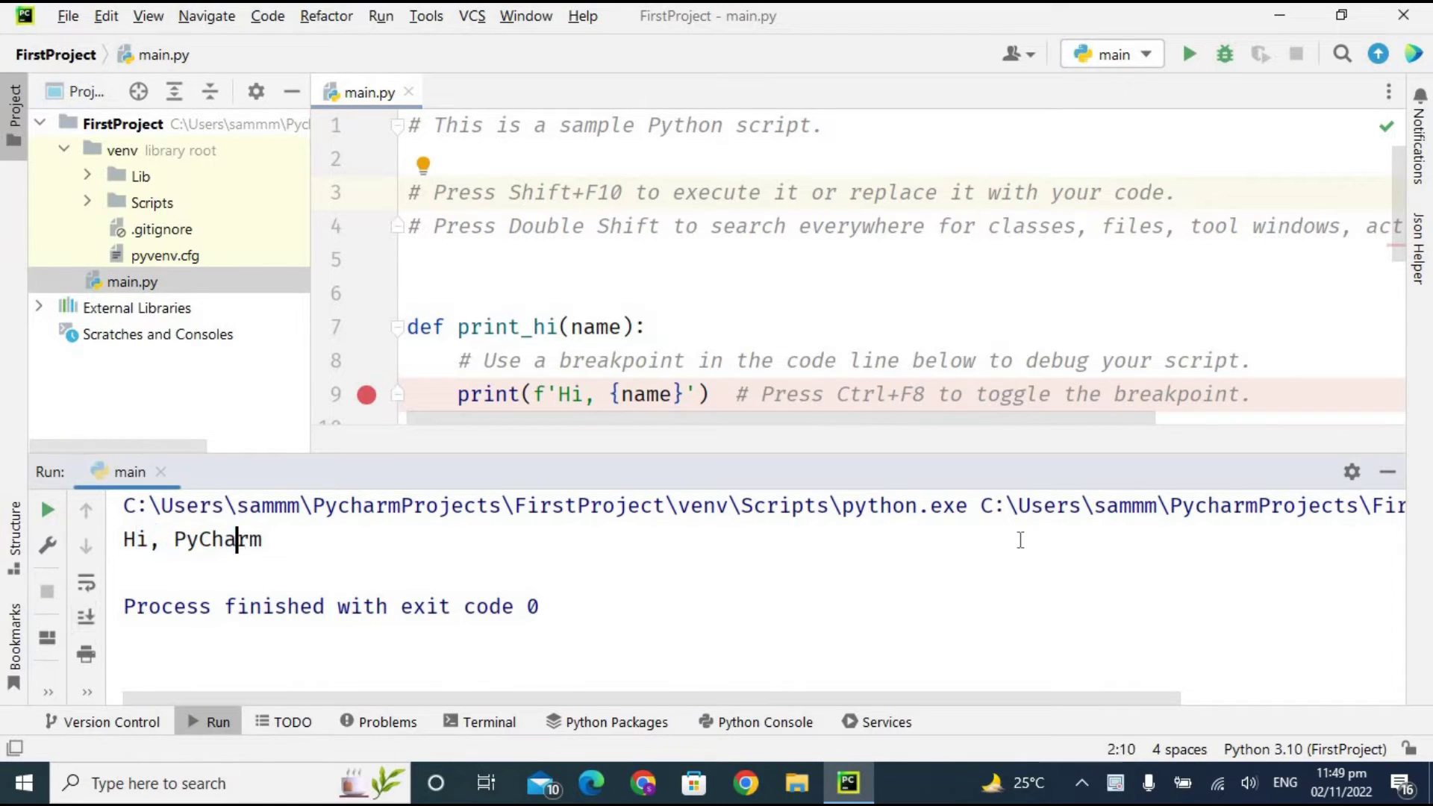
click(1388, 475)
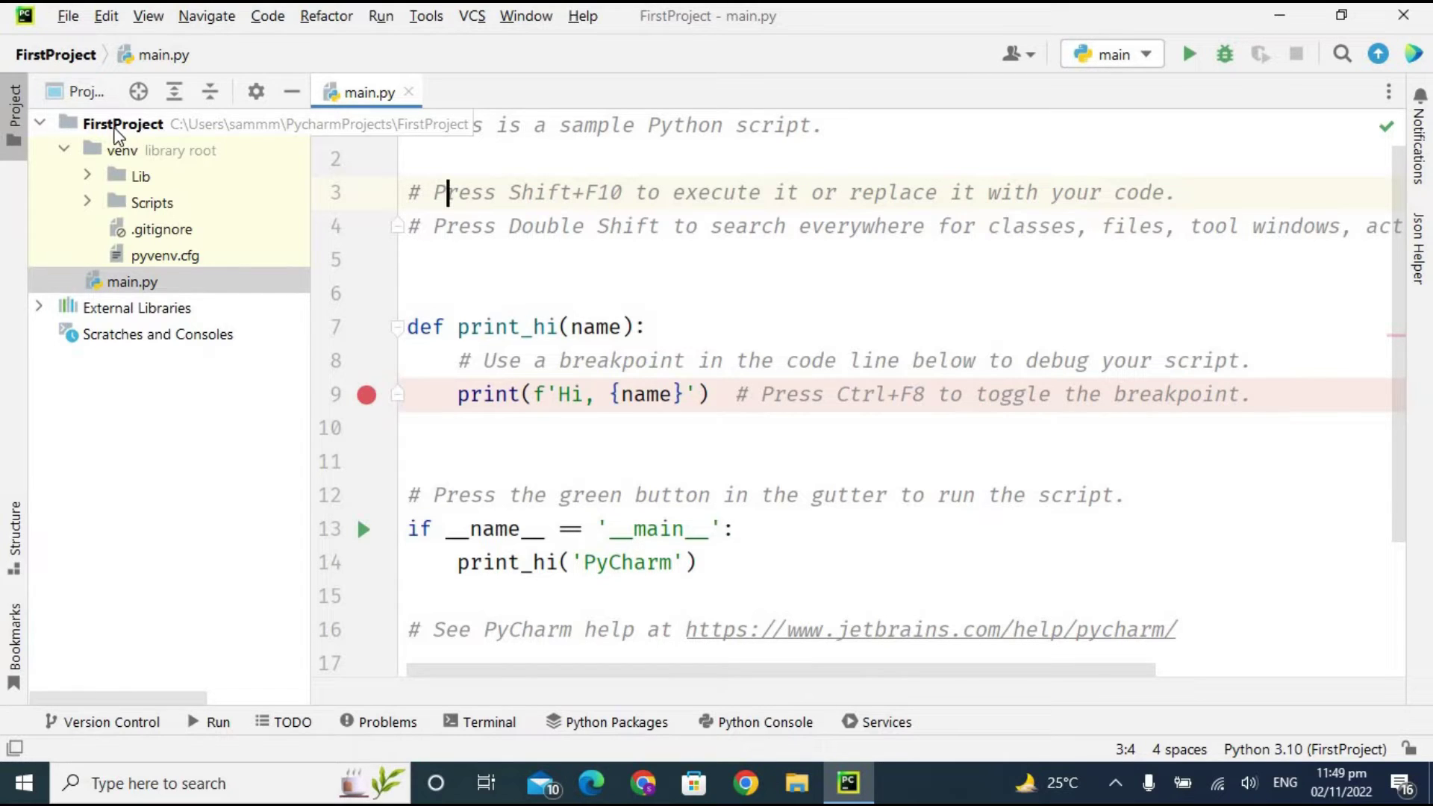
click(144, 128)
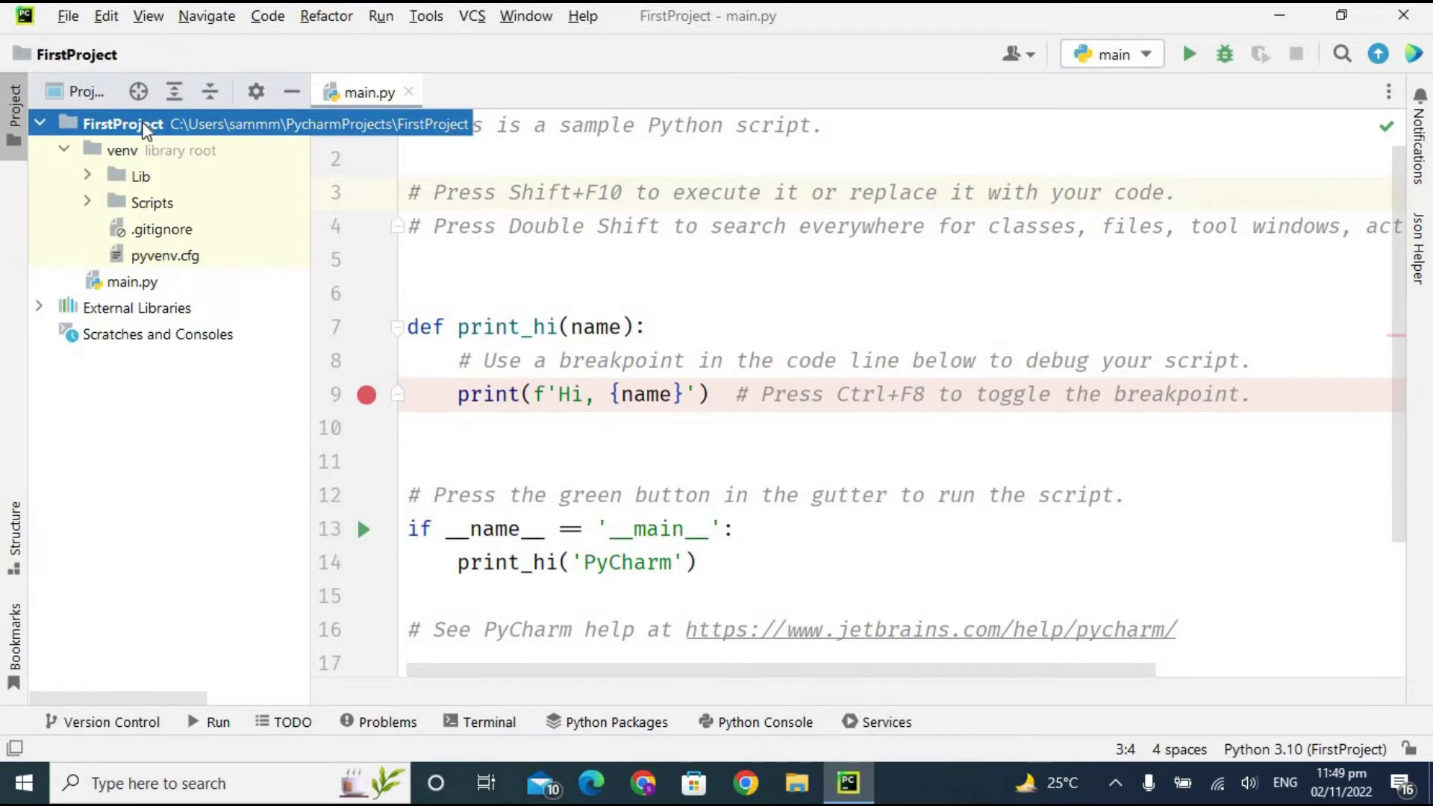
right_click(147, 129)
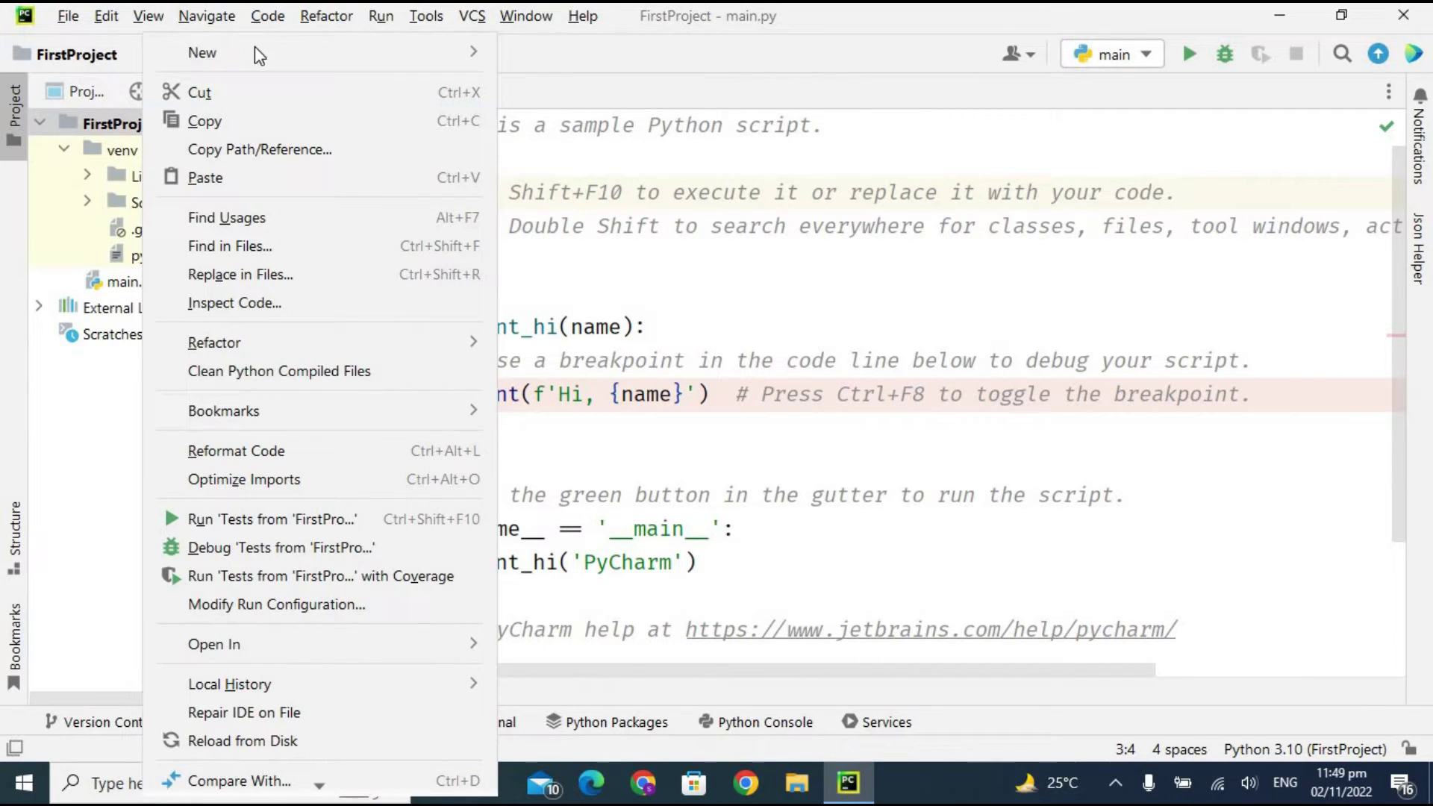
mouse_move(298, 55)
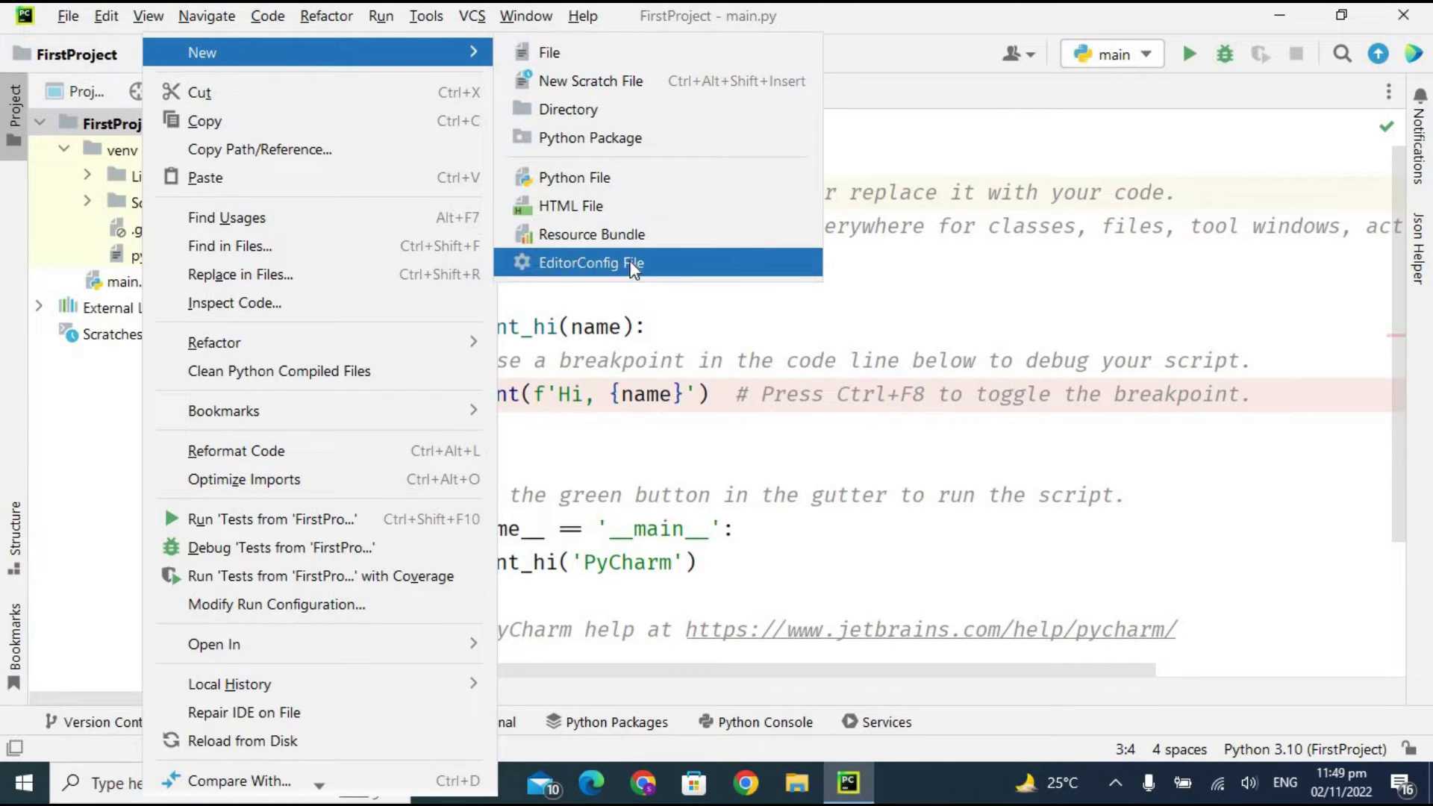
click(561, 180)
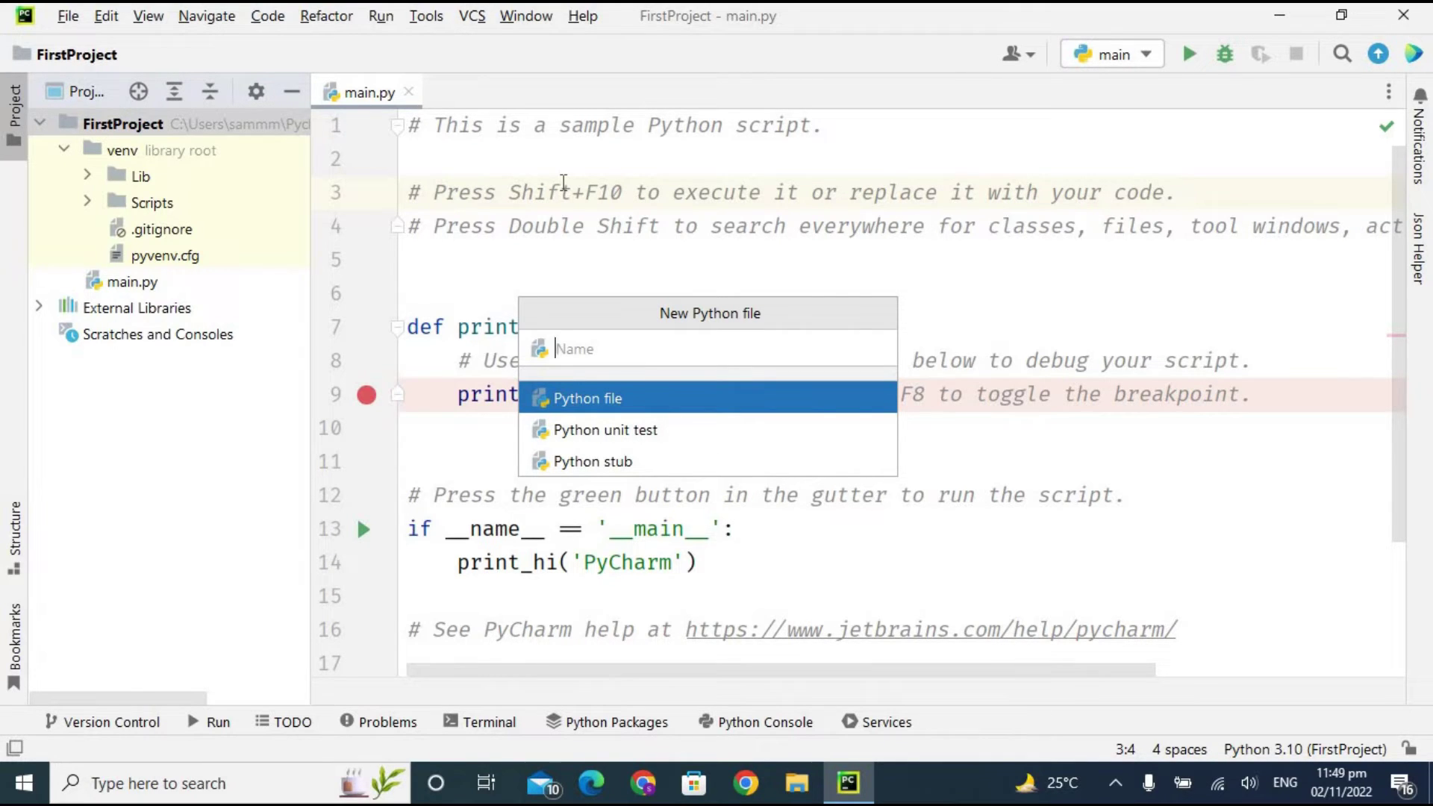
text(hello)
key(Escape)
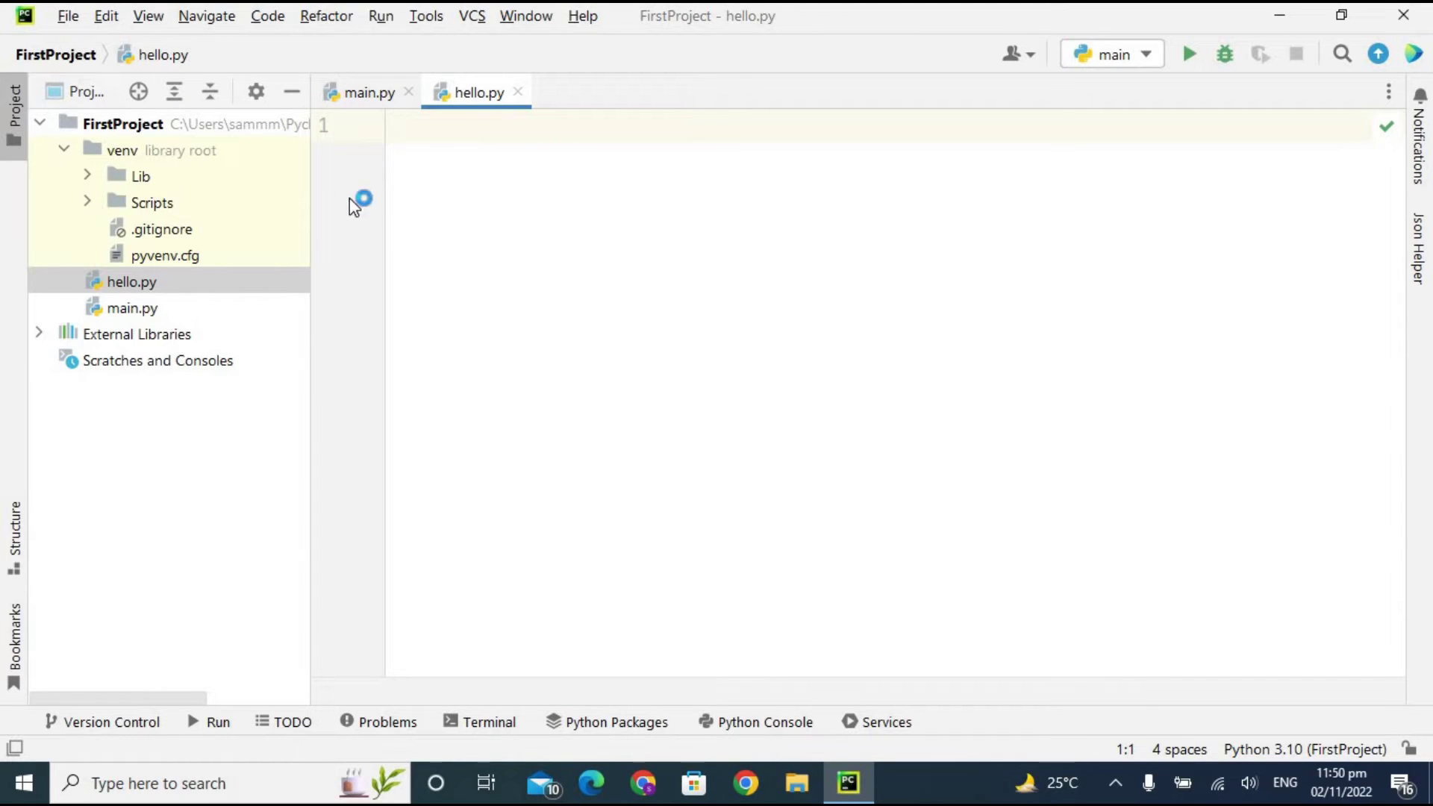
Look over hello.py and main.py in the project tree and switch between the two files in the editor, ending on hello.py.
click(147, 284)
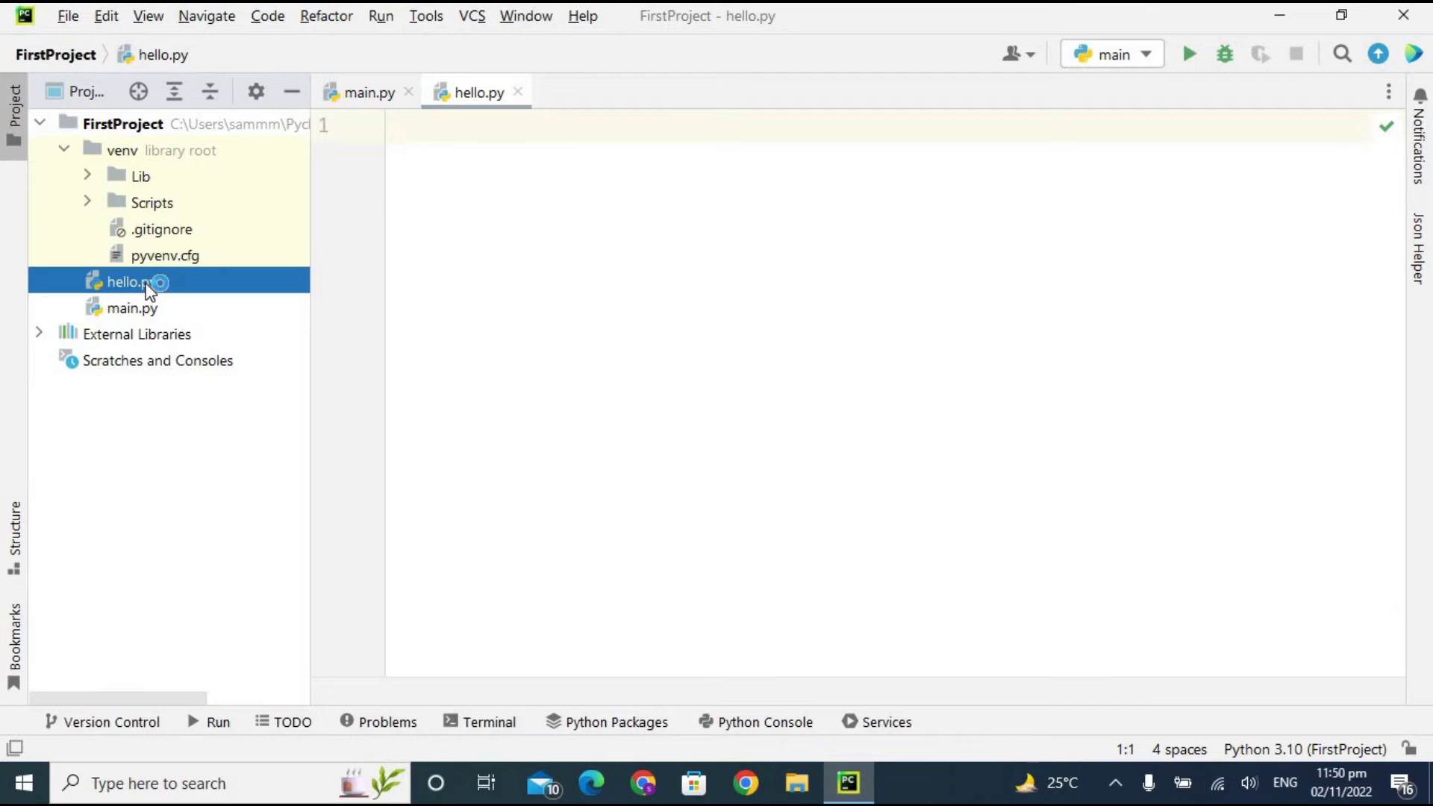
click(153, 309)
click(111, 282)
click(164, 312)
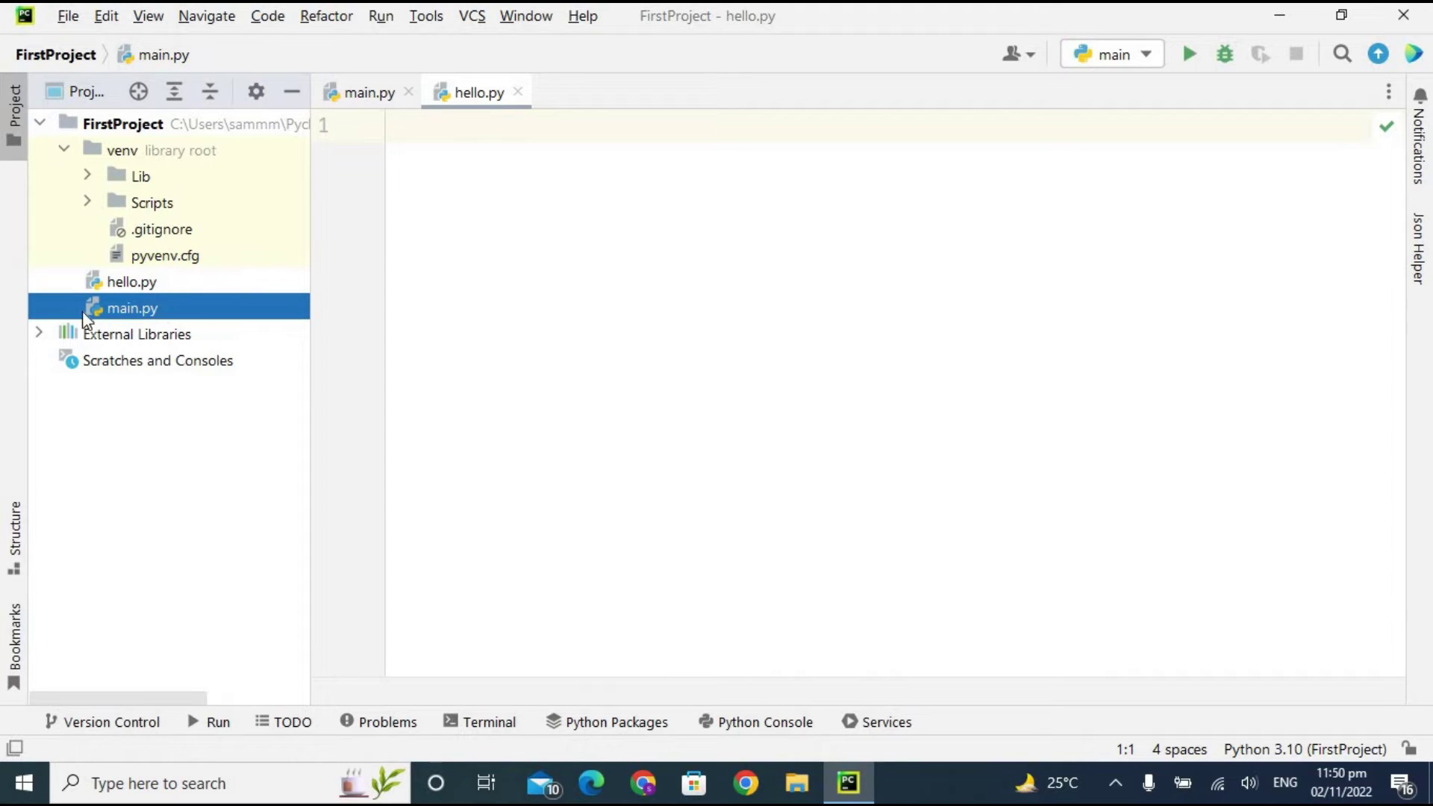
click(463, 91)
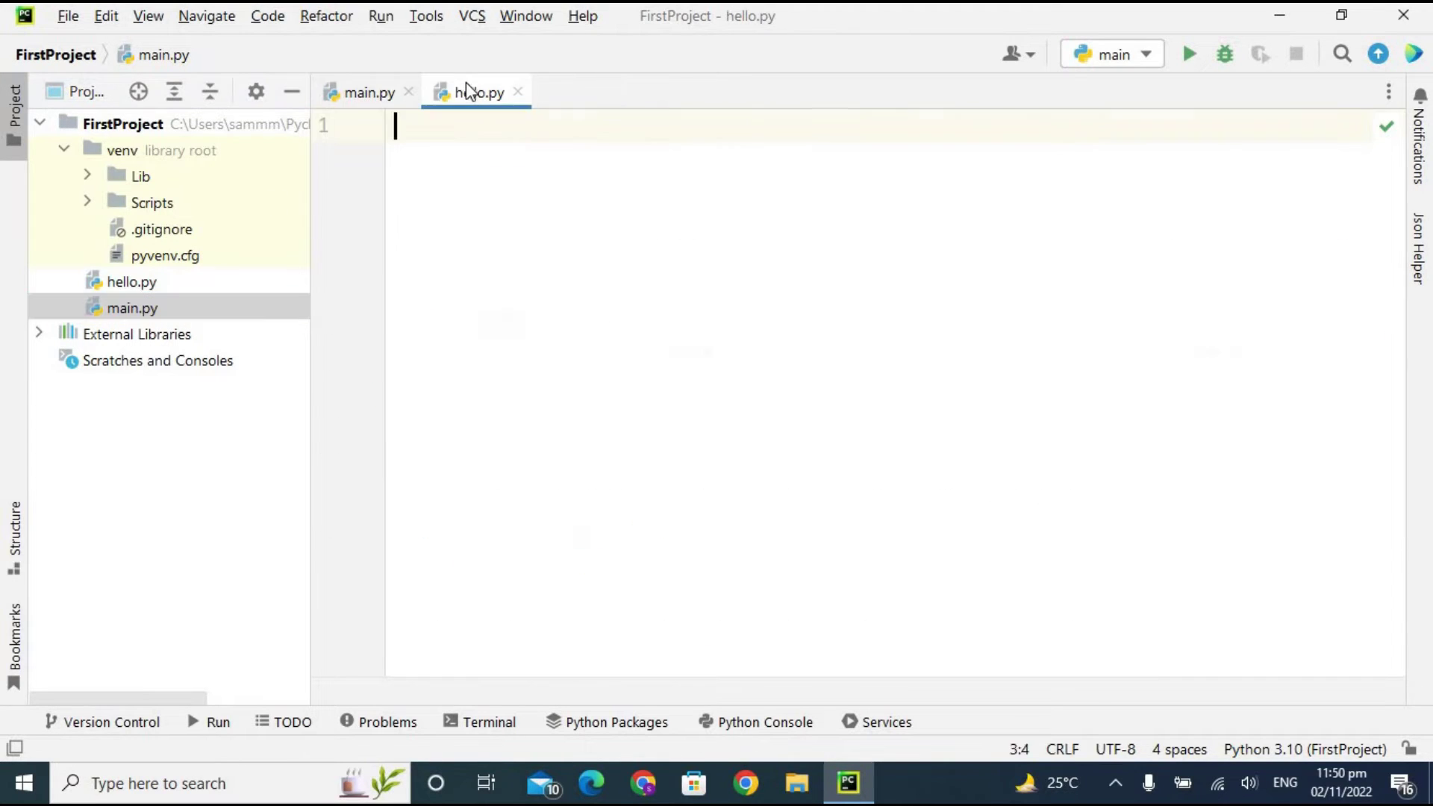
click(380, 91)
click(459, 93)
Review the run output, the project errors and the problems in the current file, then open the terminal.
click(214, 723)
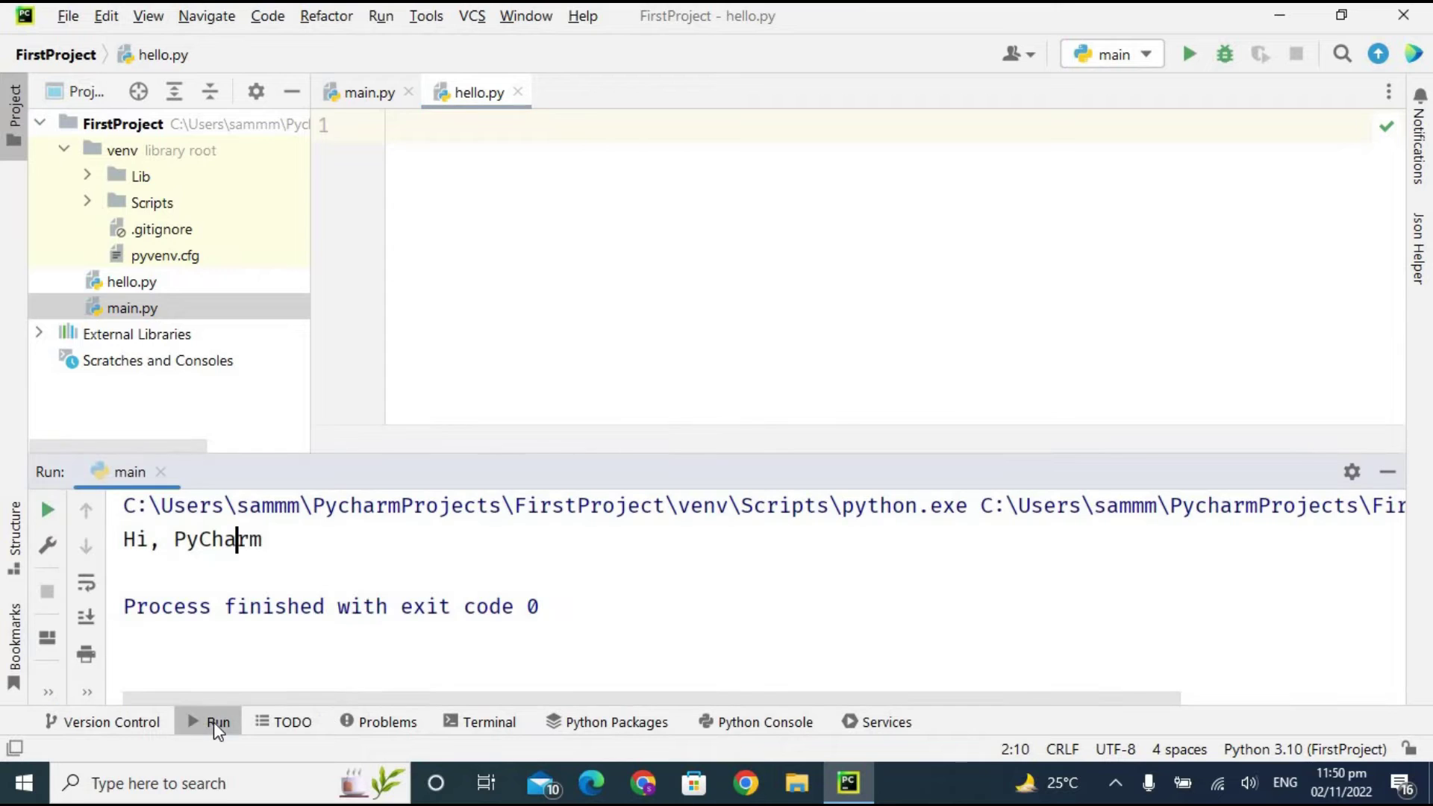
click(273, 544)
click(376, 721)
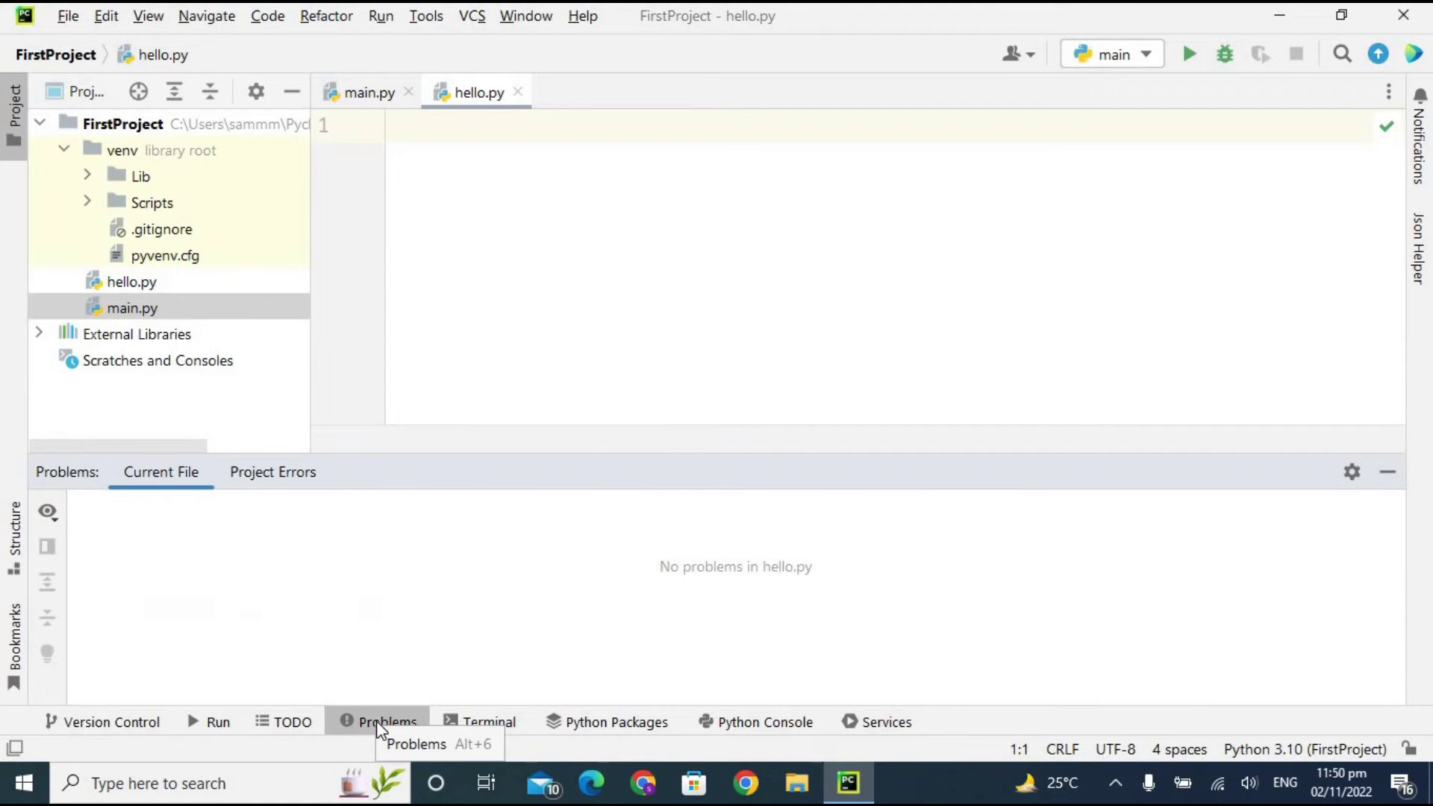
click(277, 477)
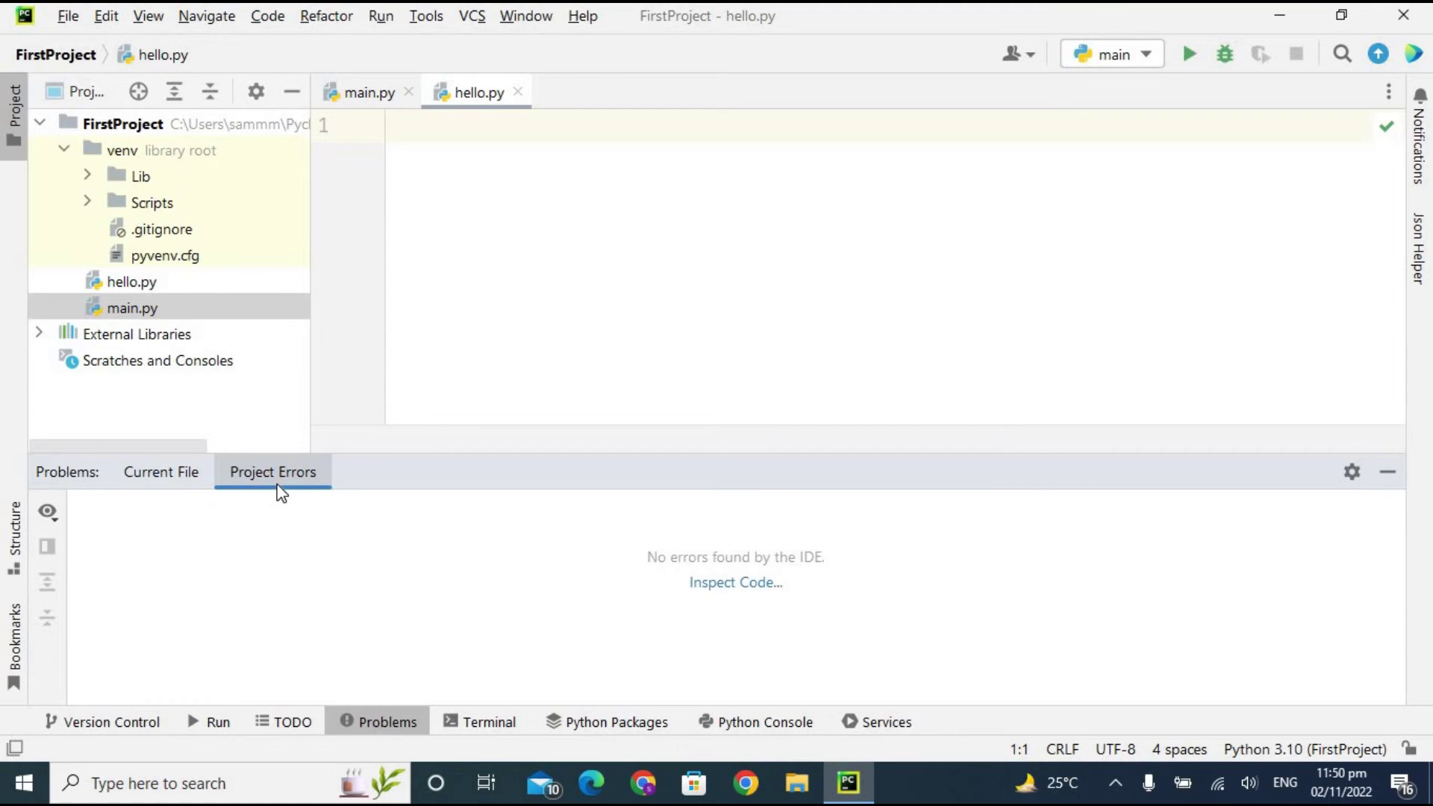
click(179, 468)
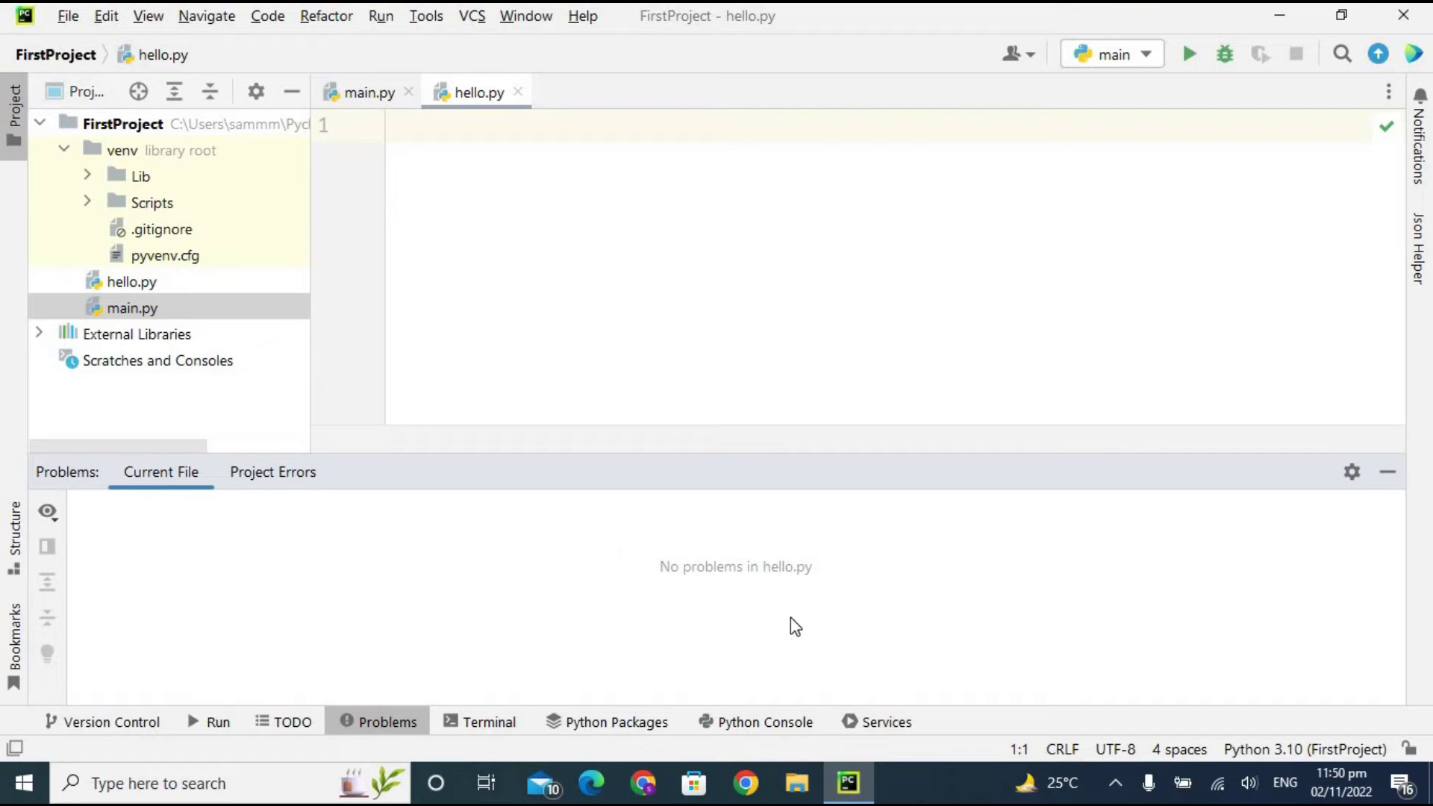
click(468, 727)
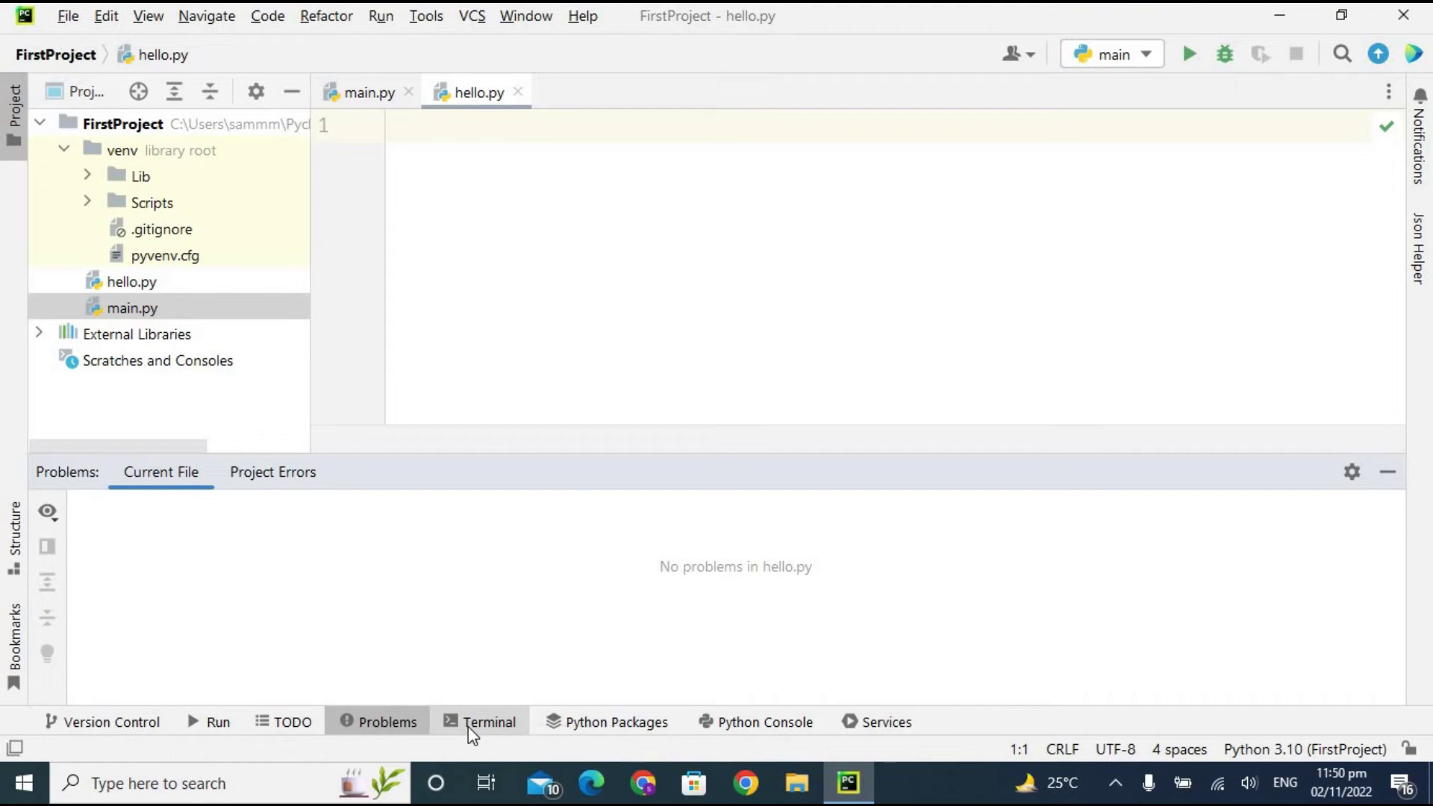
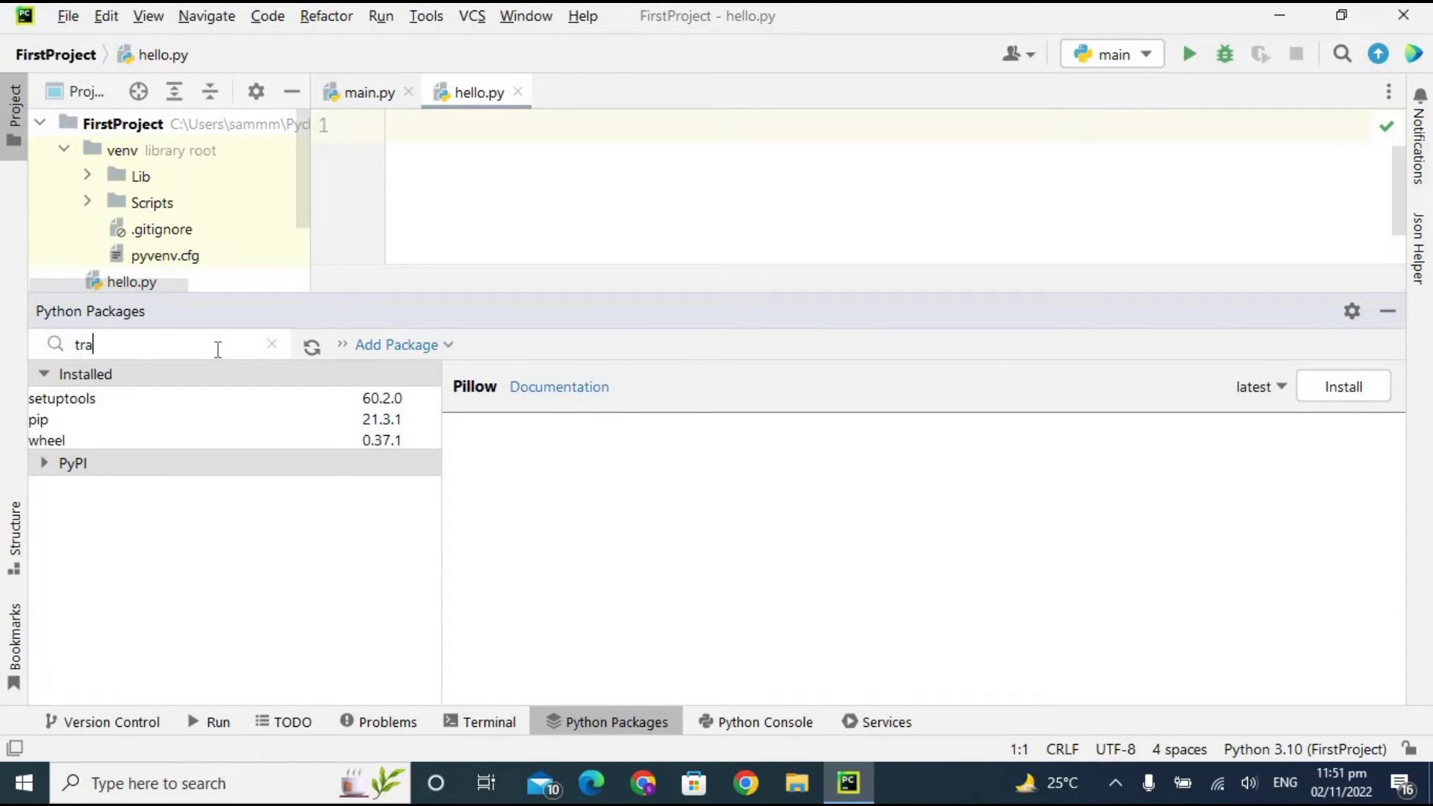
Search the Python packages for "translate", install the latest version of the translate package and hide the package view.
text(slat)
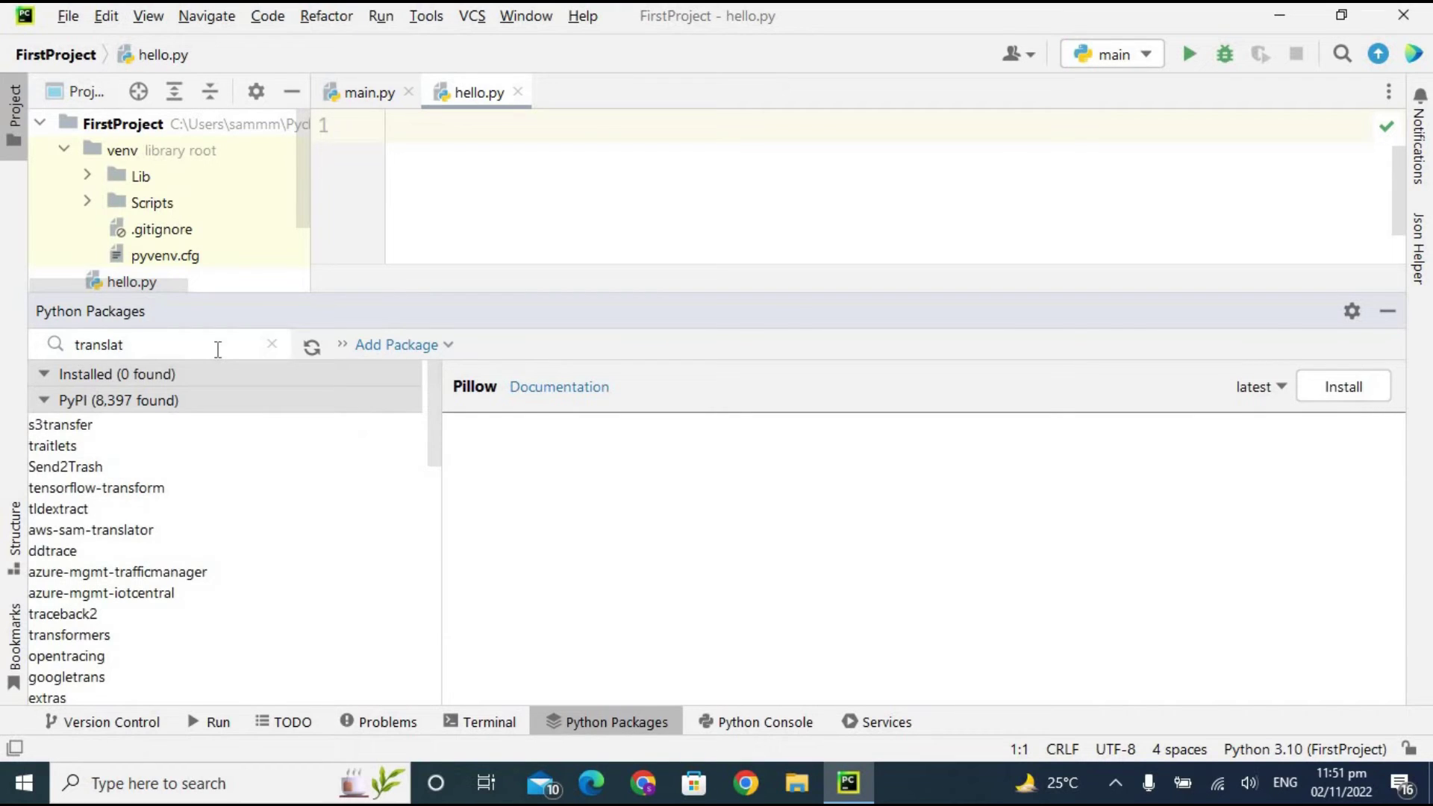
text(e)
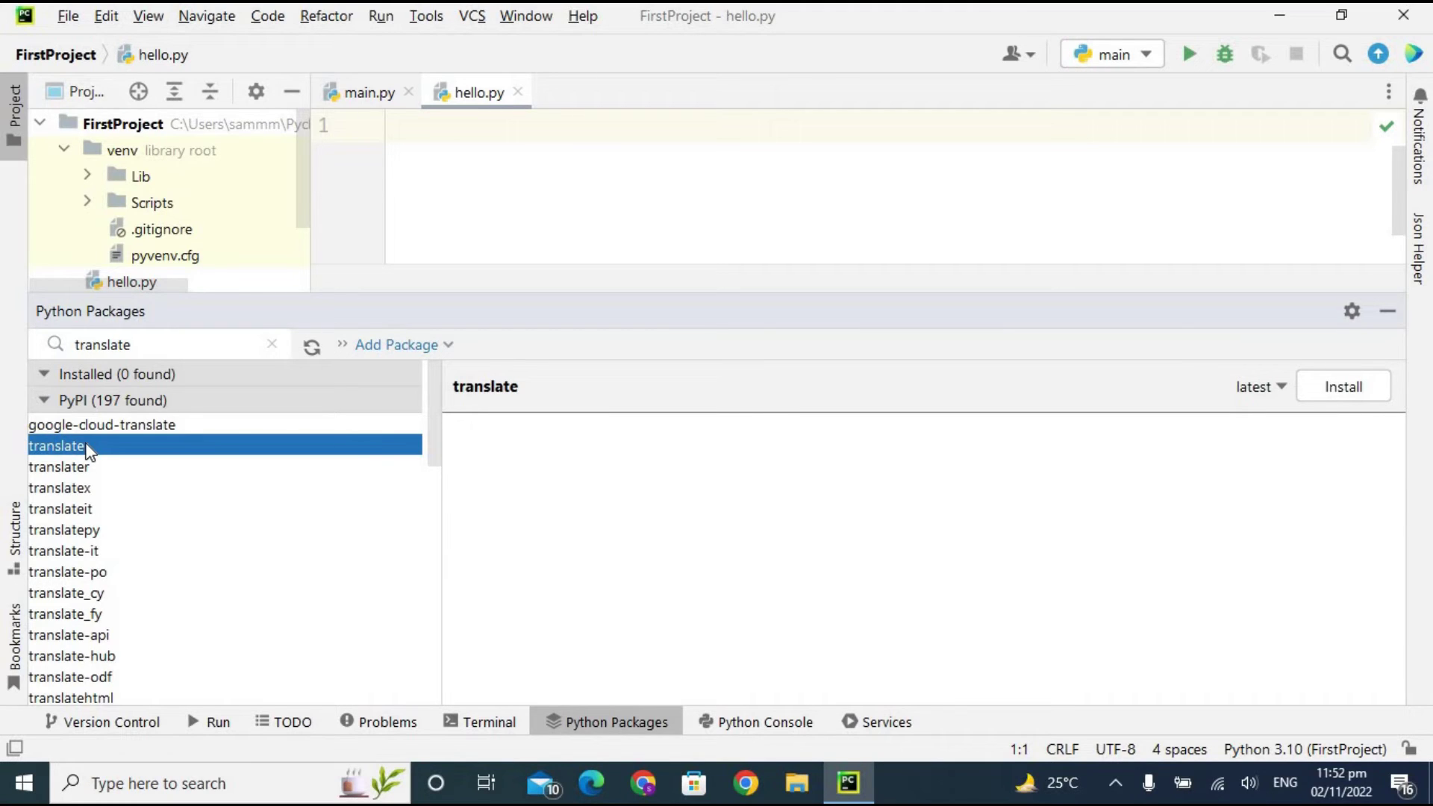
click(1345, 394)
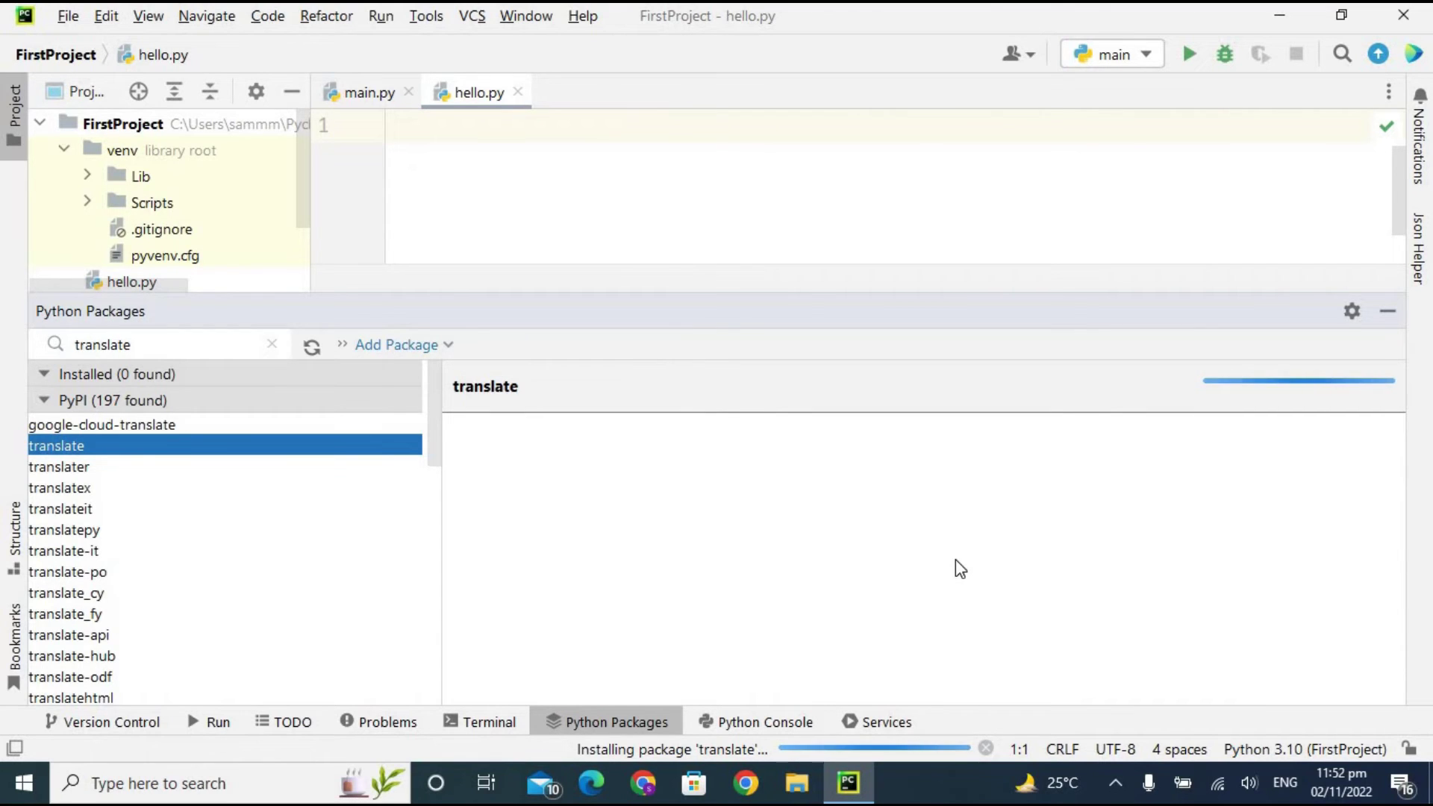
click(1382, 320)
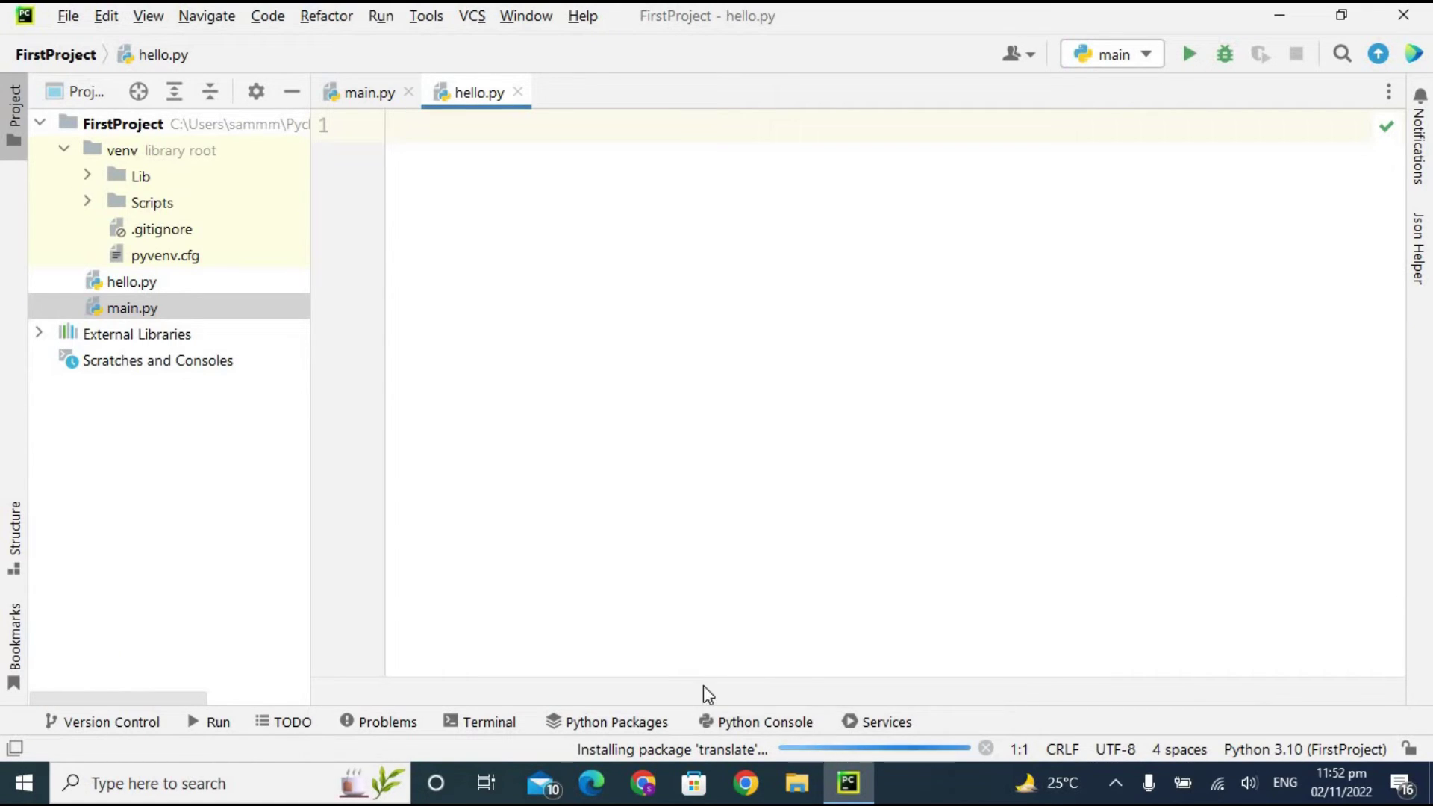
Open the Python console and allow PyCharm Community Edition through the Windows Defender Firewall on public networks.
click(752, 721)
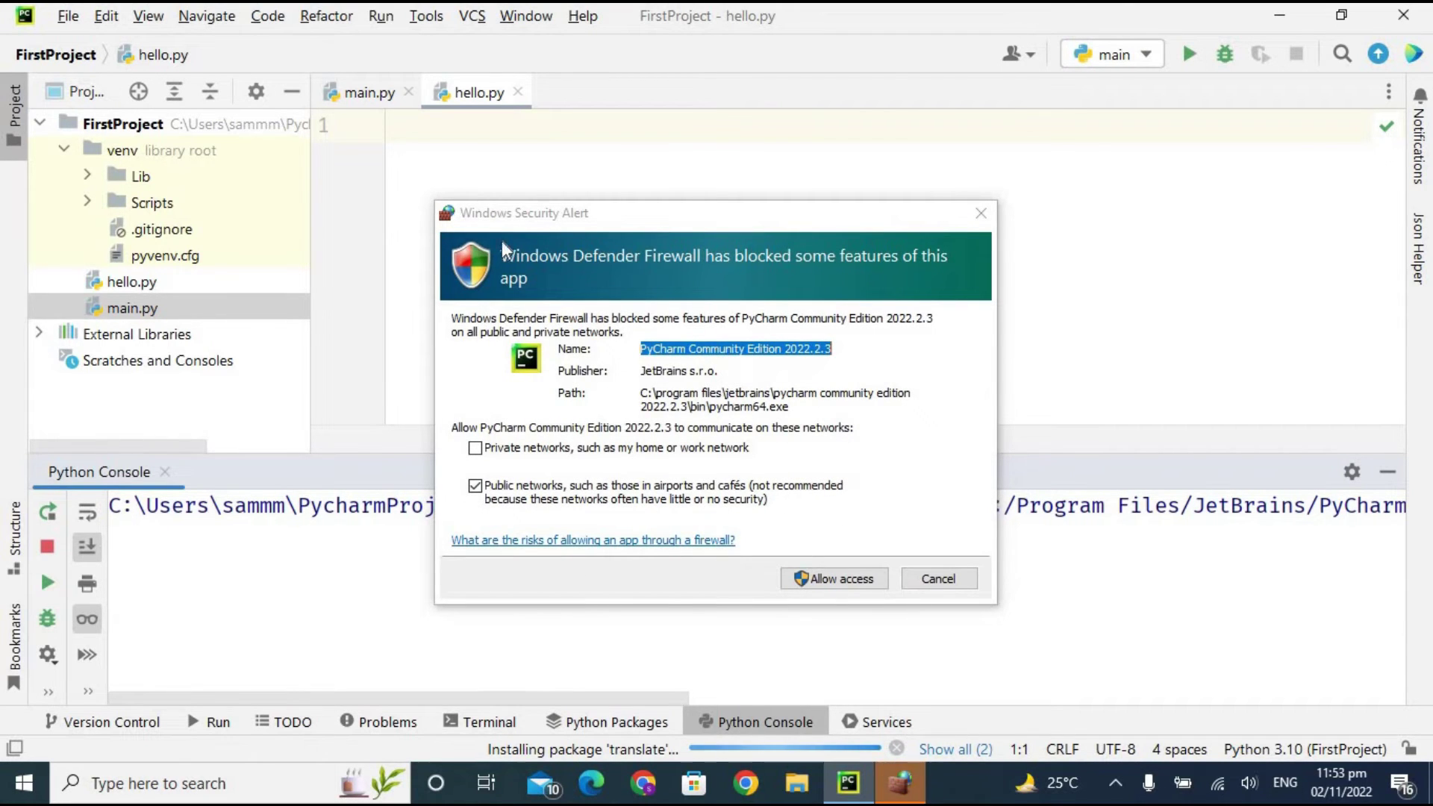
click(851, 581)
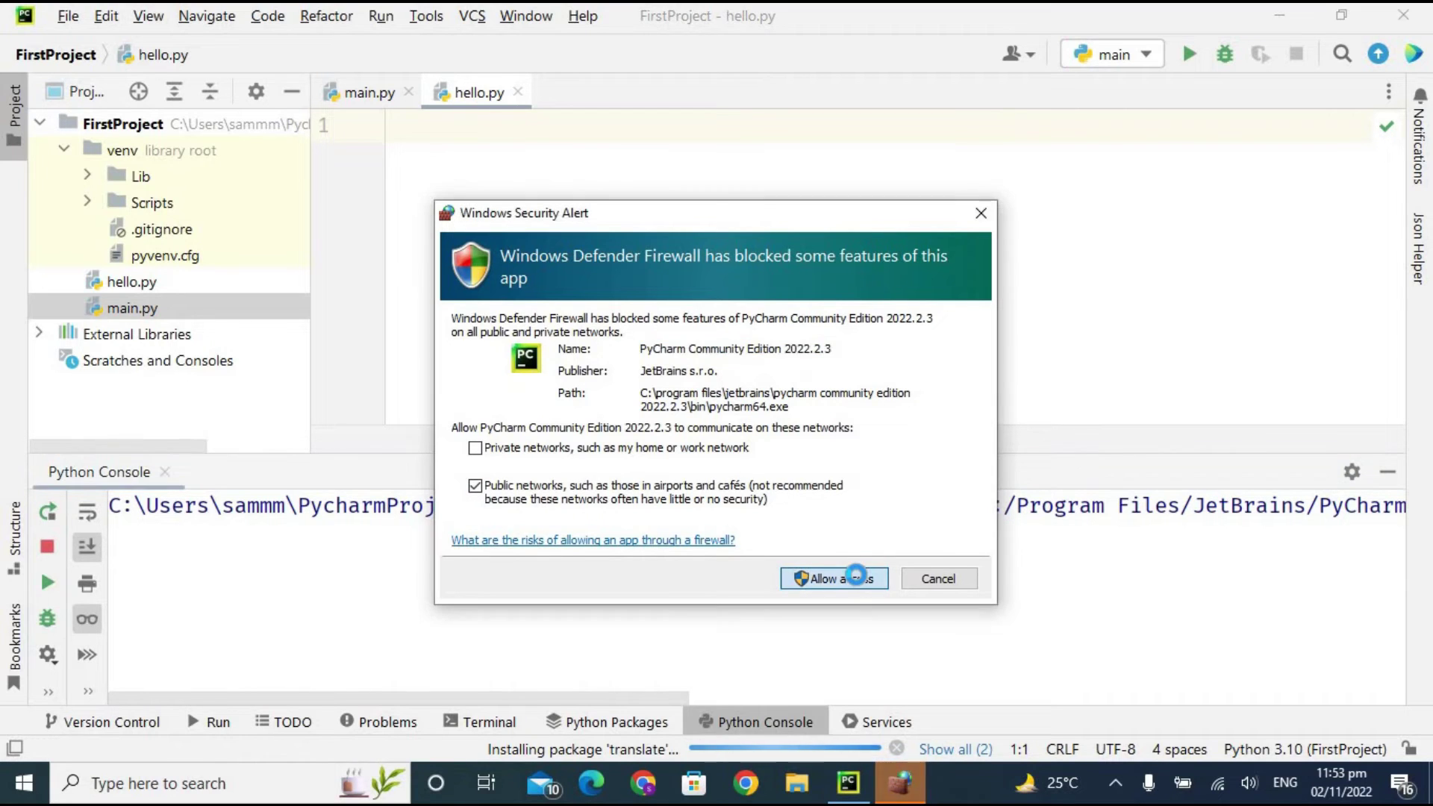
click(862, 581)
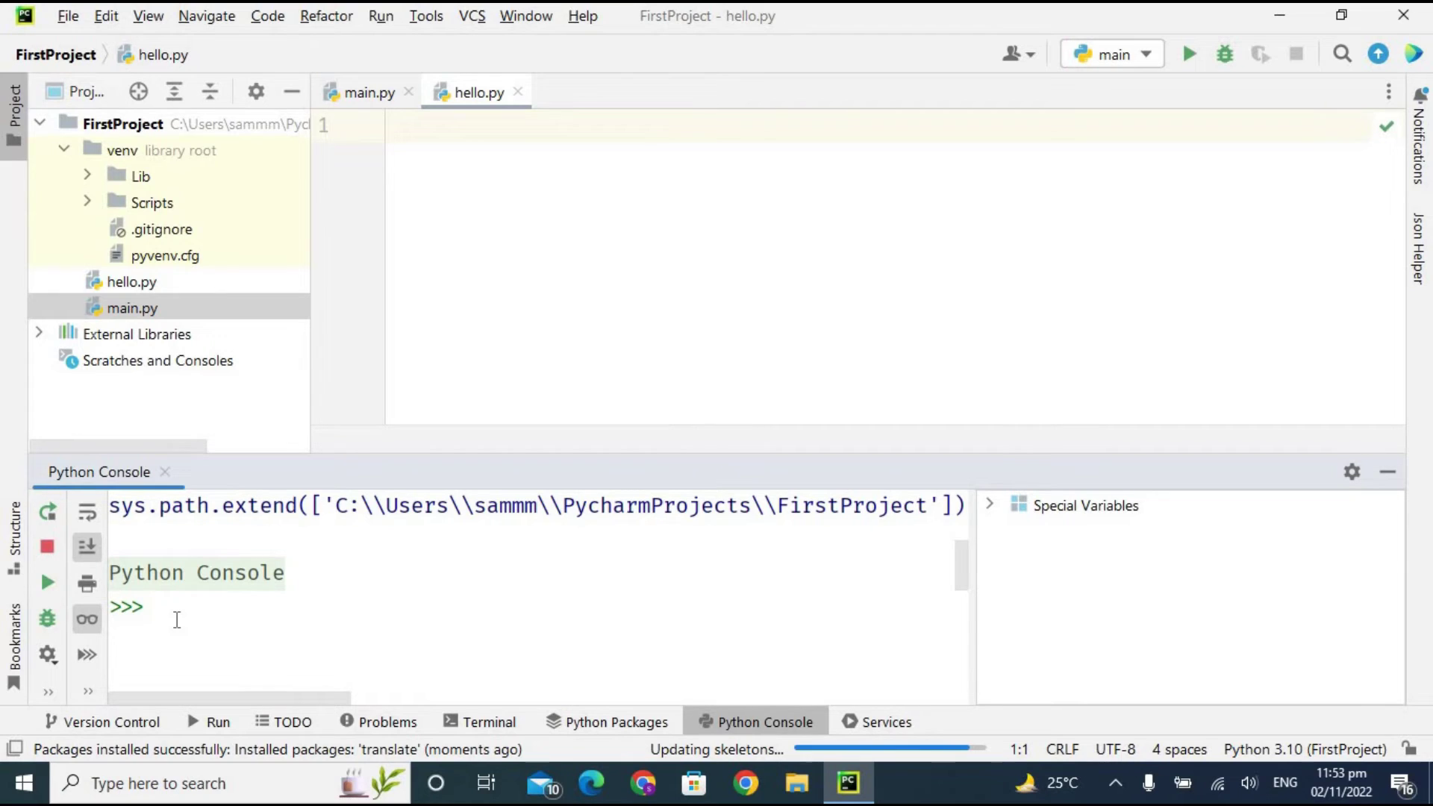
Execute print("Hello, world") in the Python console, then hide the console.
text(print())
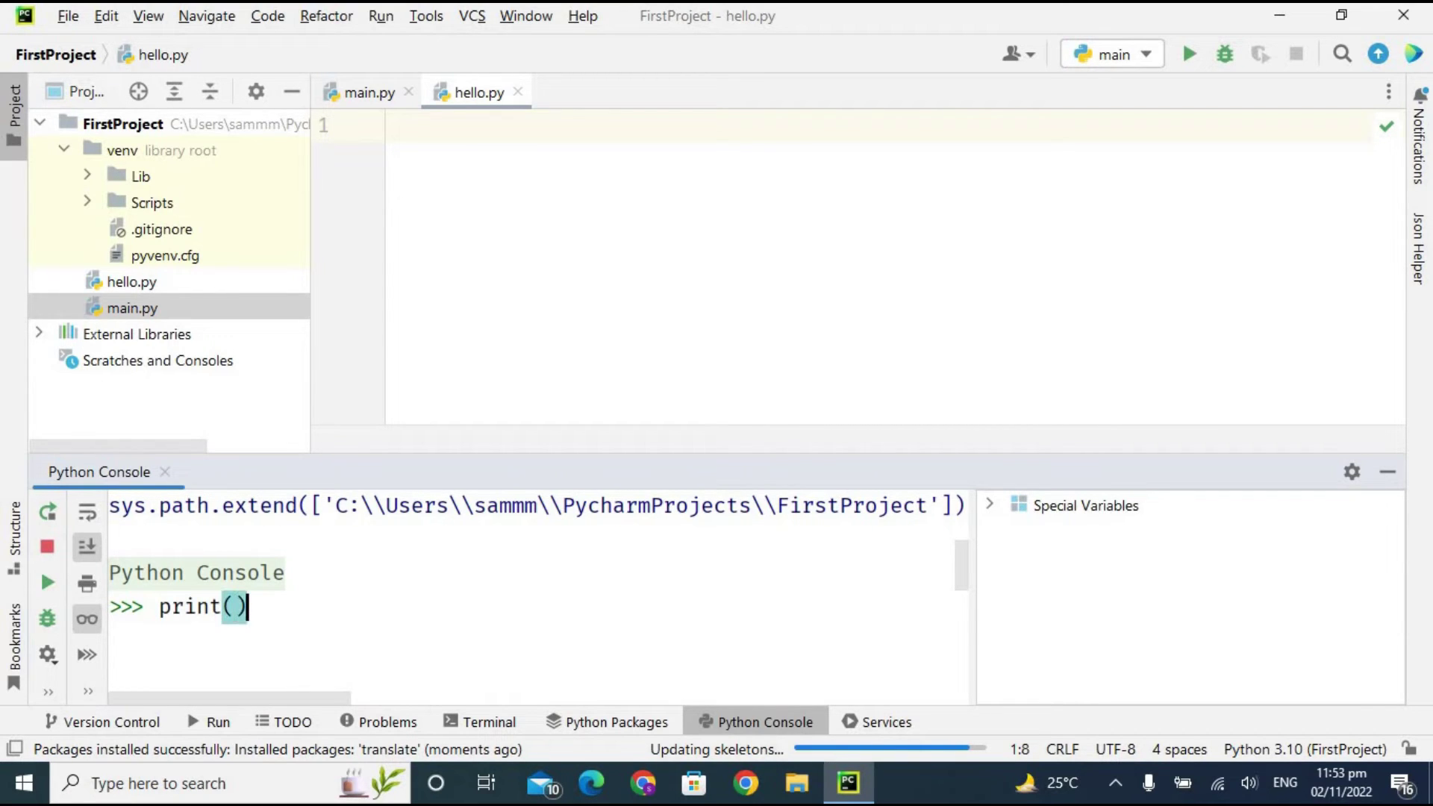
key(Left)
text(He)
key(BackSpace)
key(BackSpace)
text("Hello, world"))
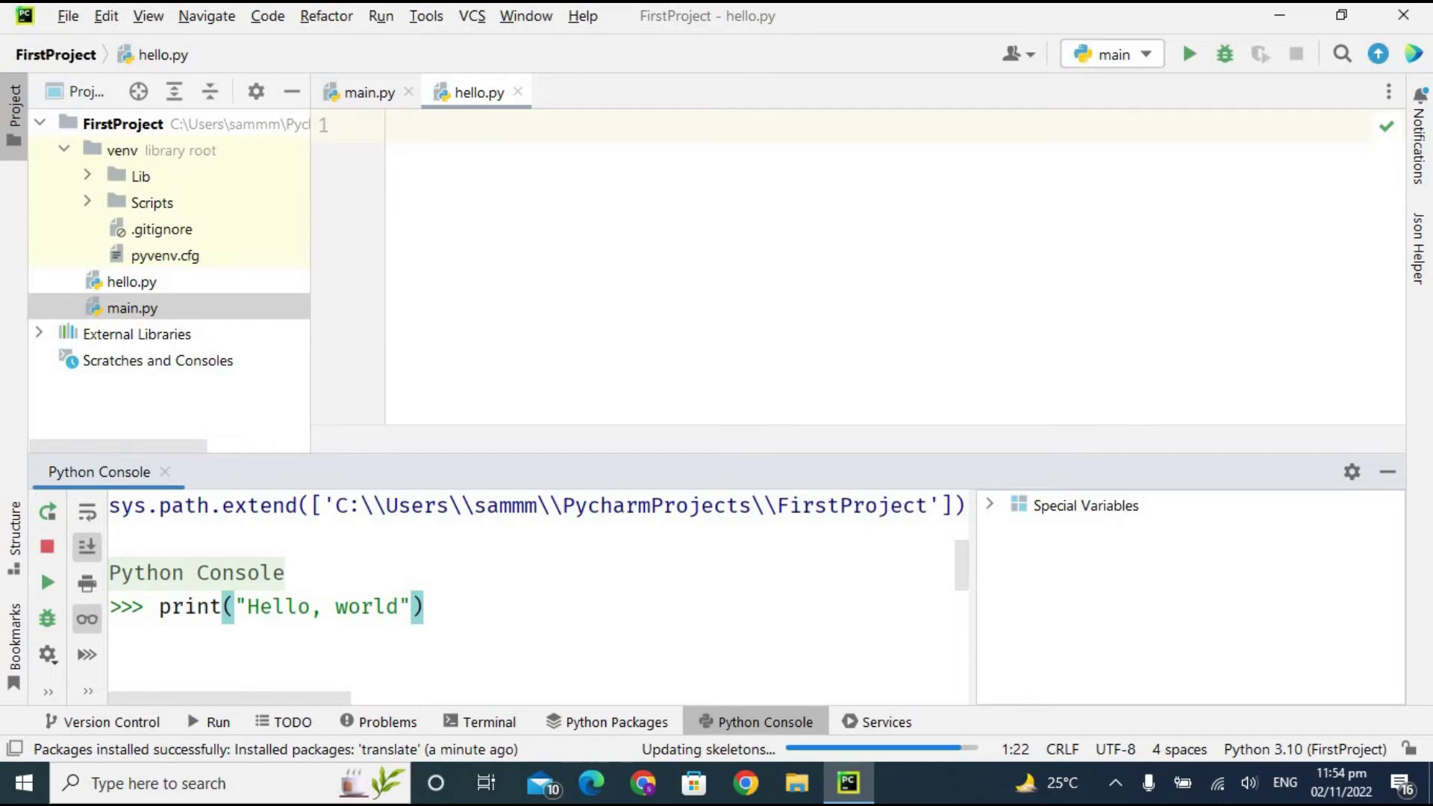
key(Return)
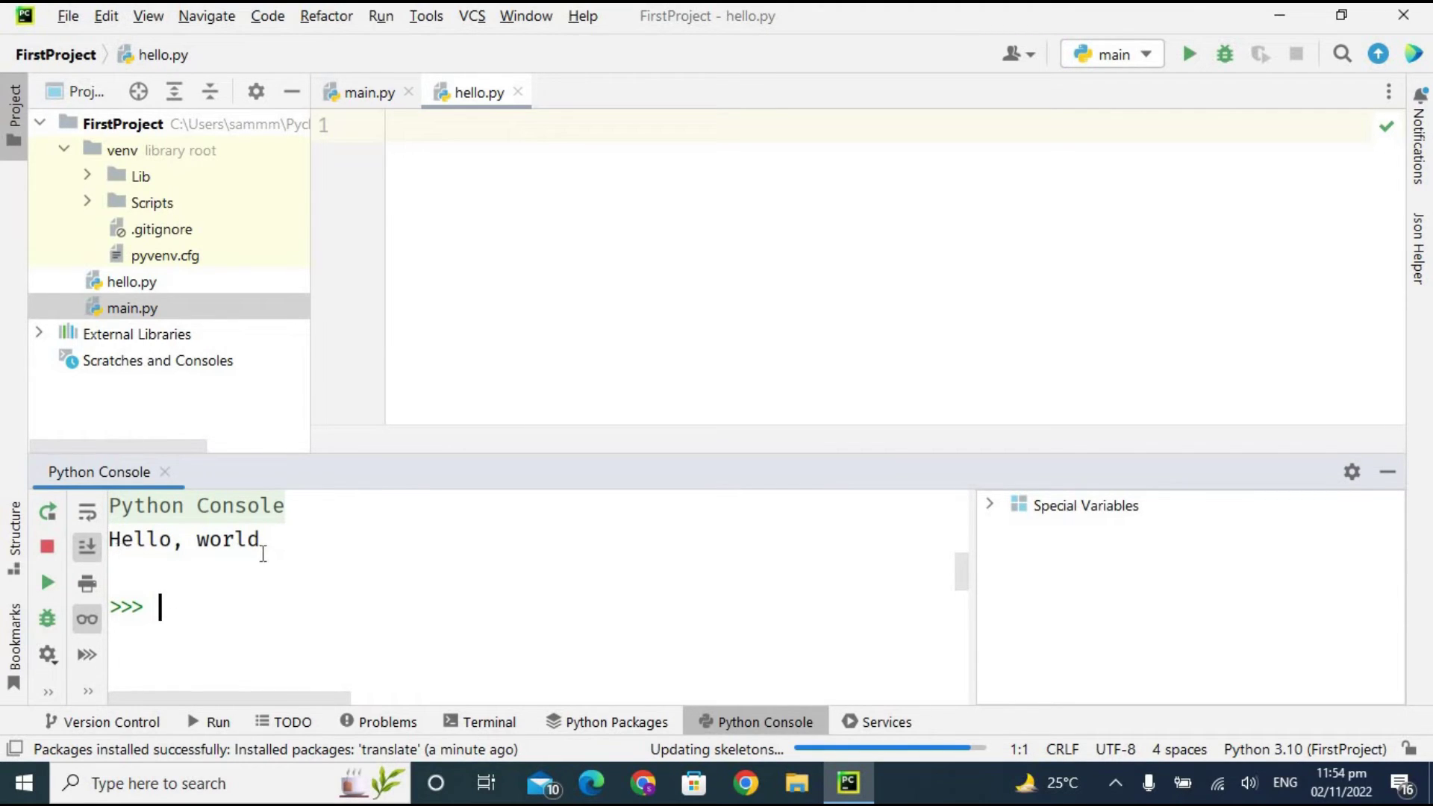
key(shift+Escape)
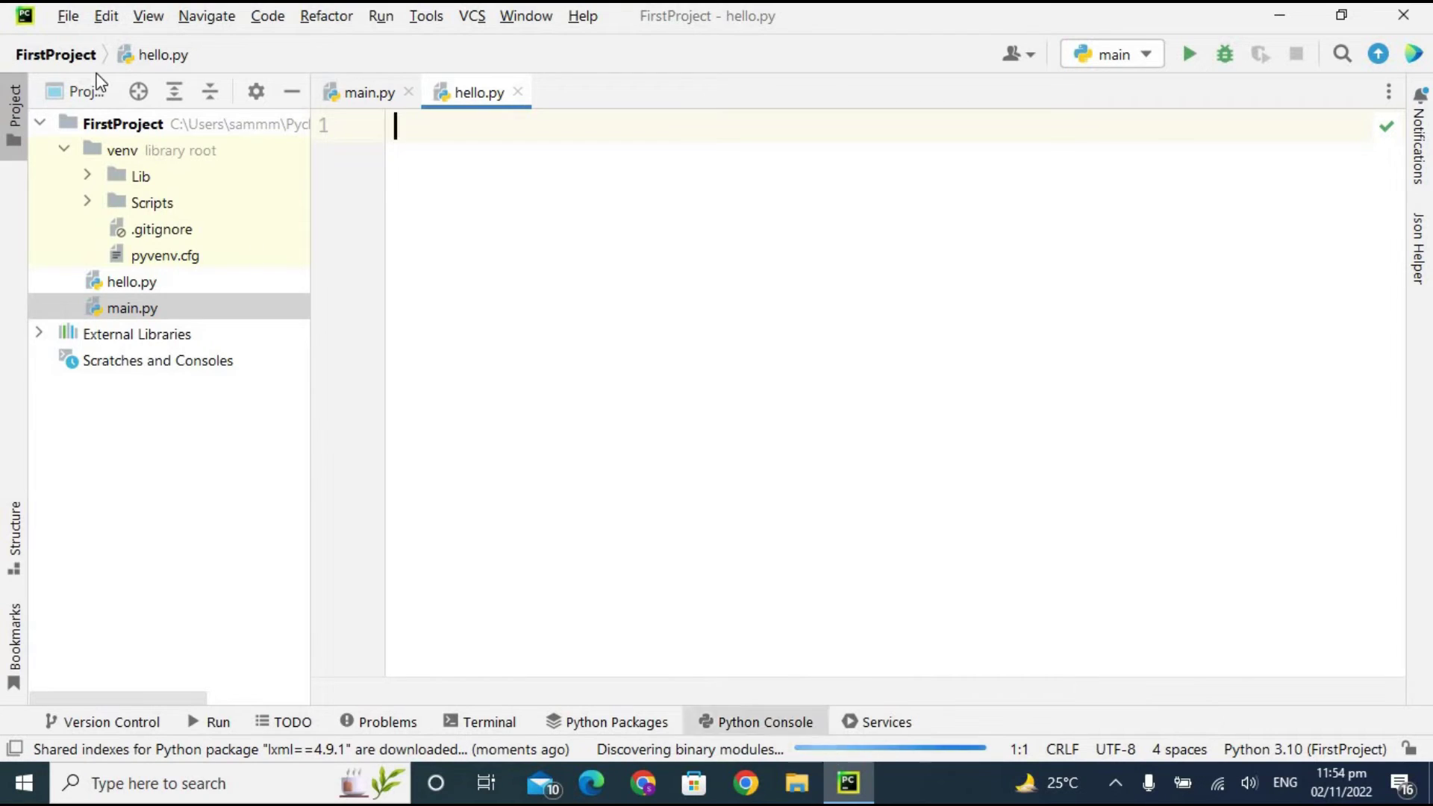
Change the IDE theme to High contrast in the Appearance settings.
click(64, 21)
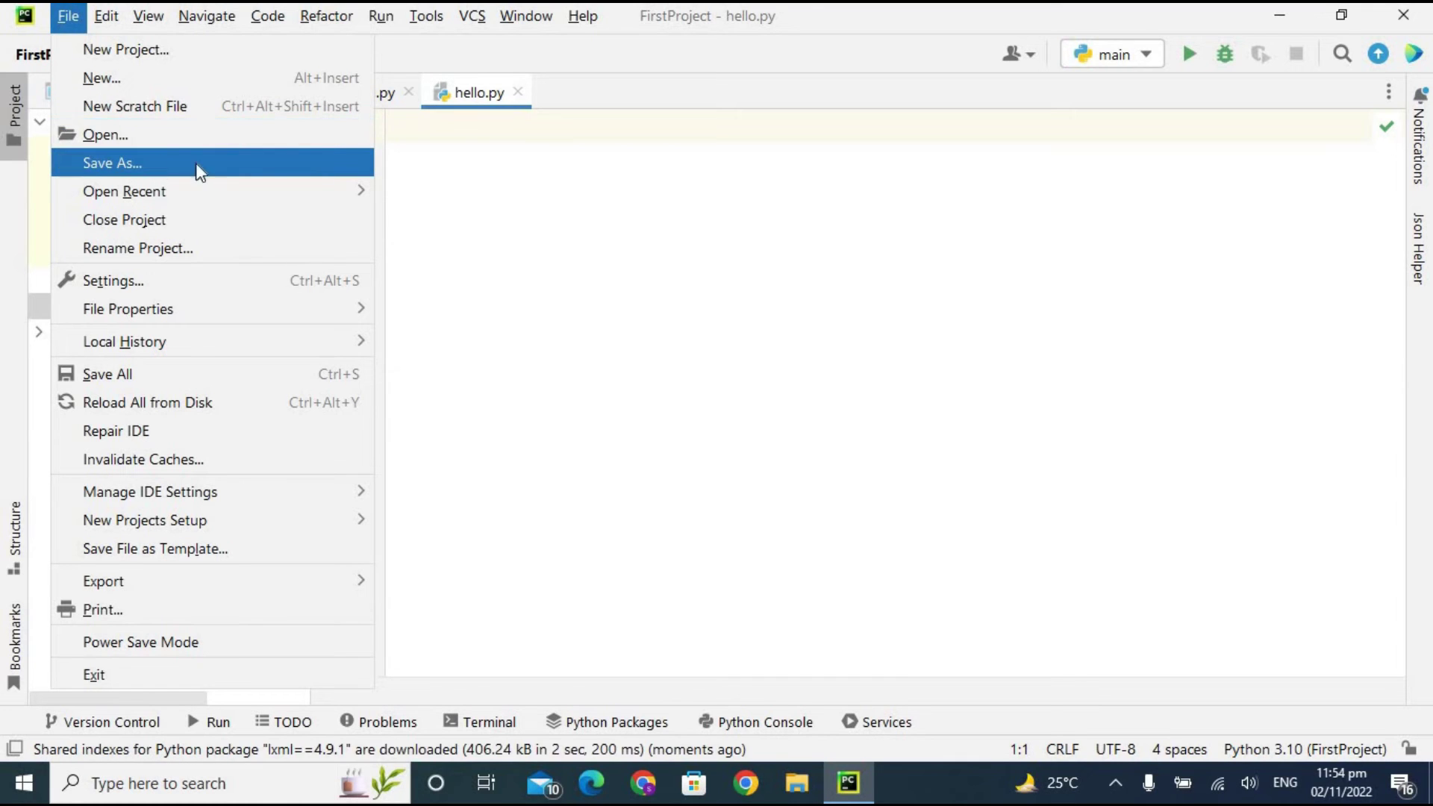
mouse_move(192, 191)
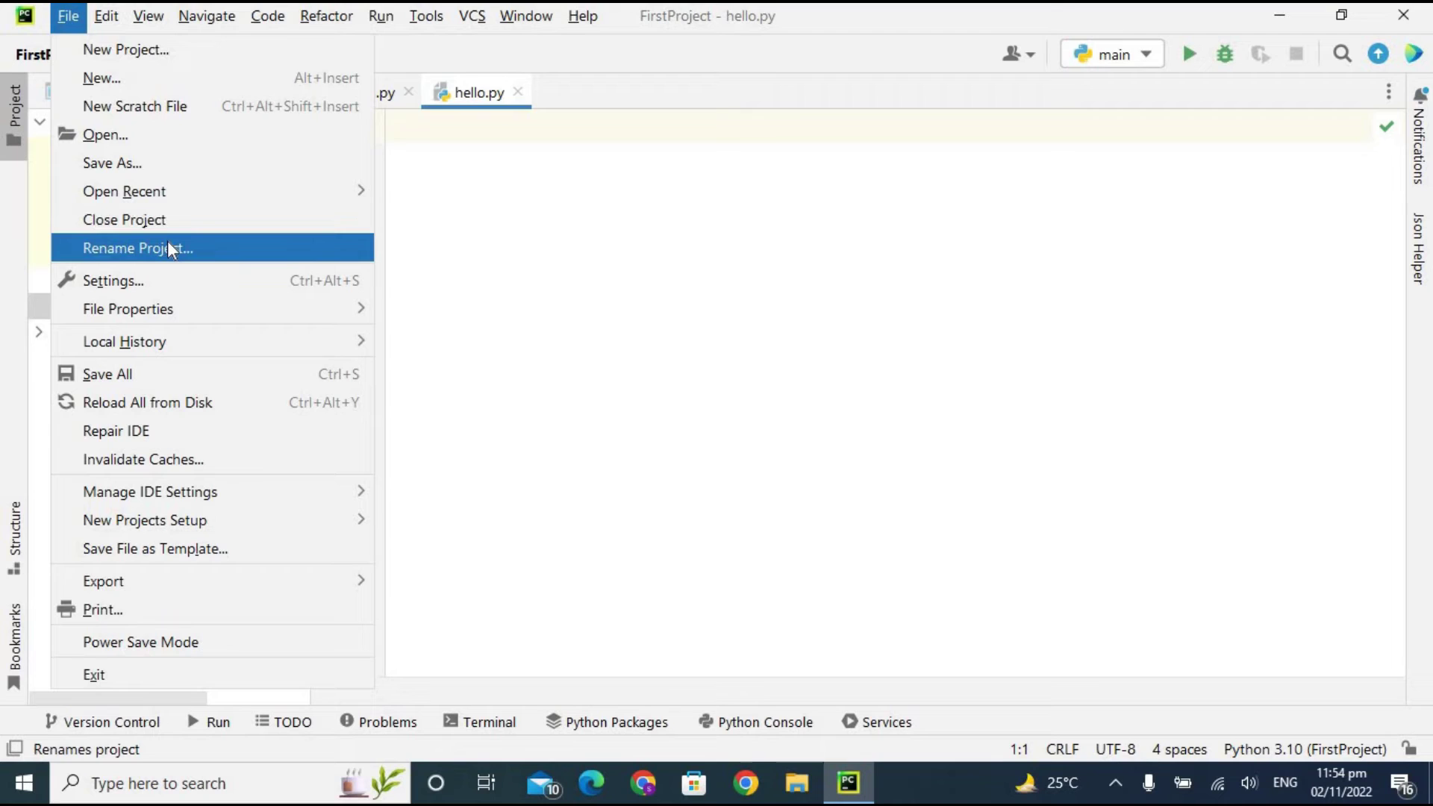
click(161, 286)
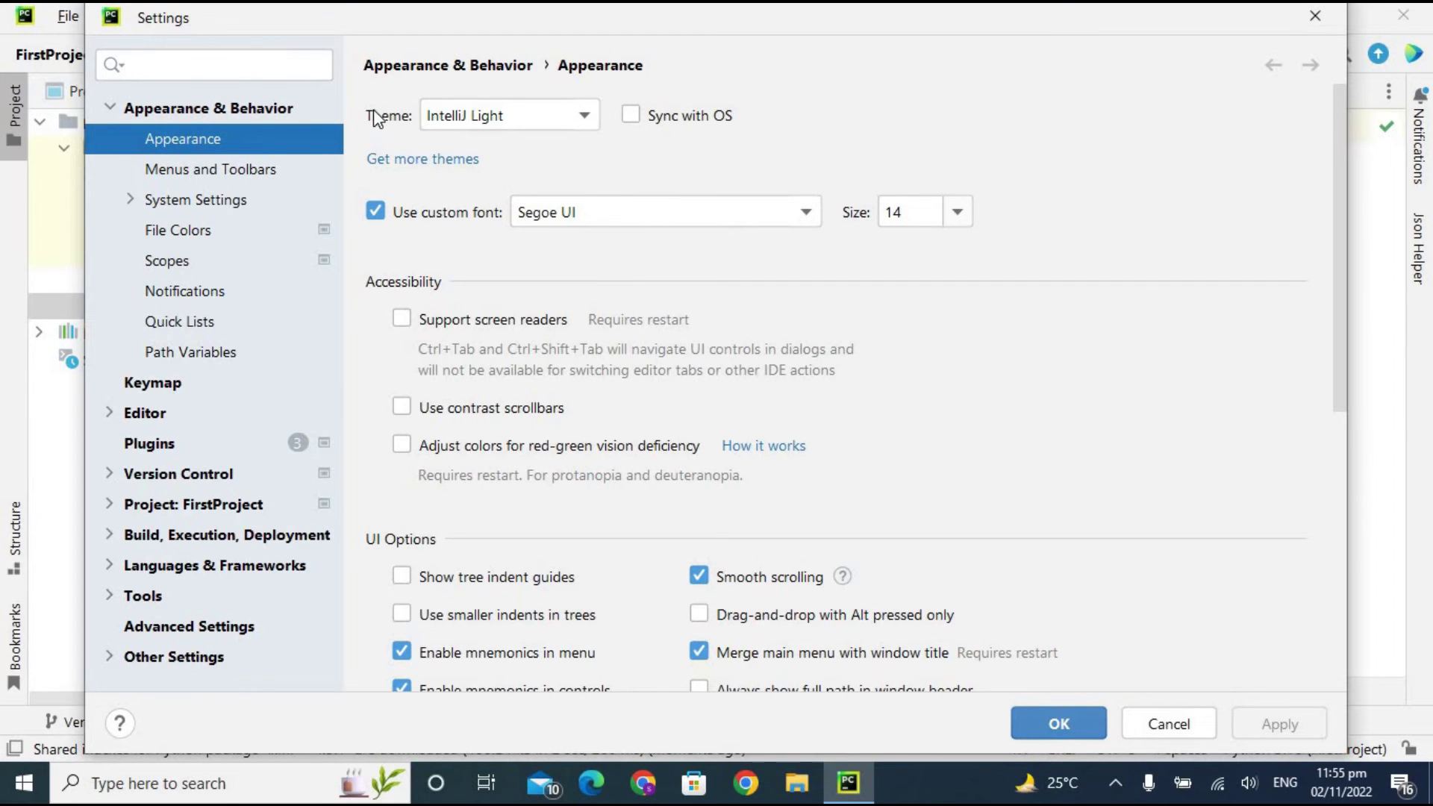
click(585, 118)
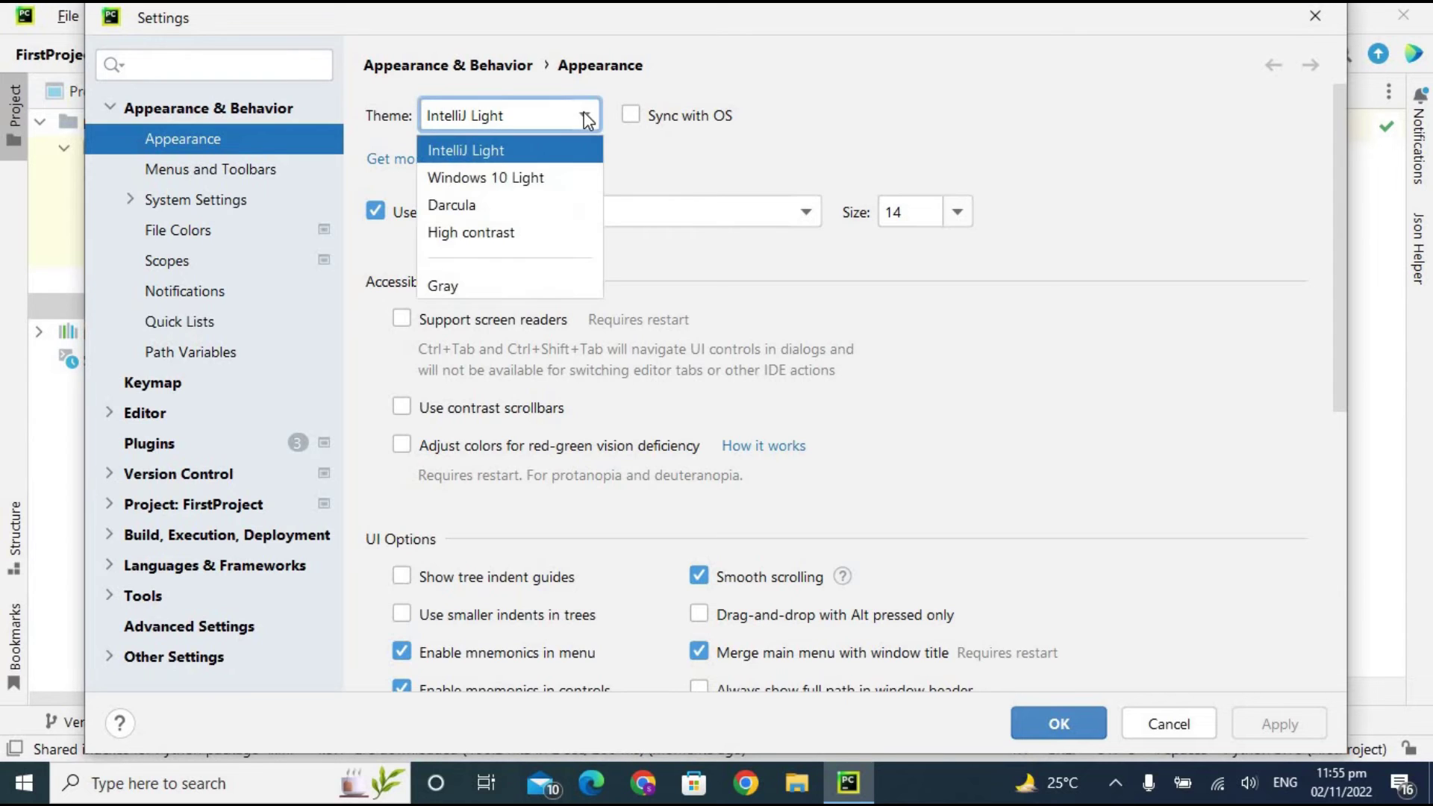
click(489, 240)
click(1024, 721)
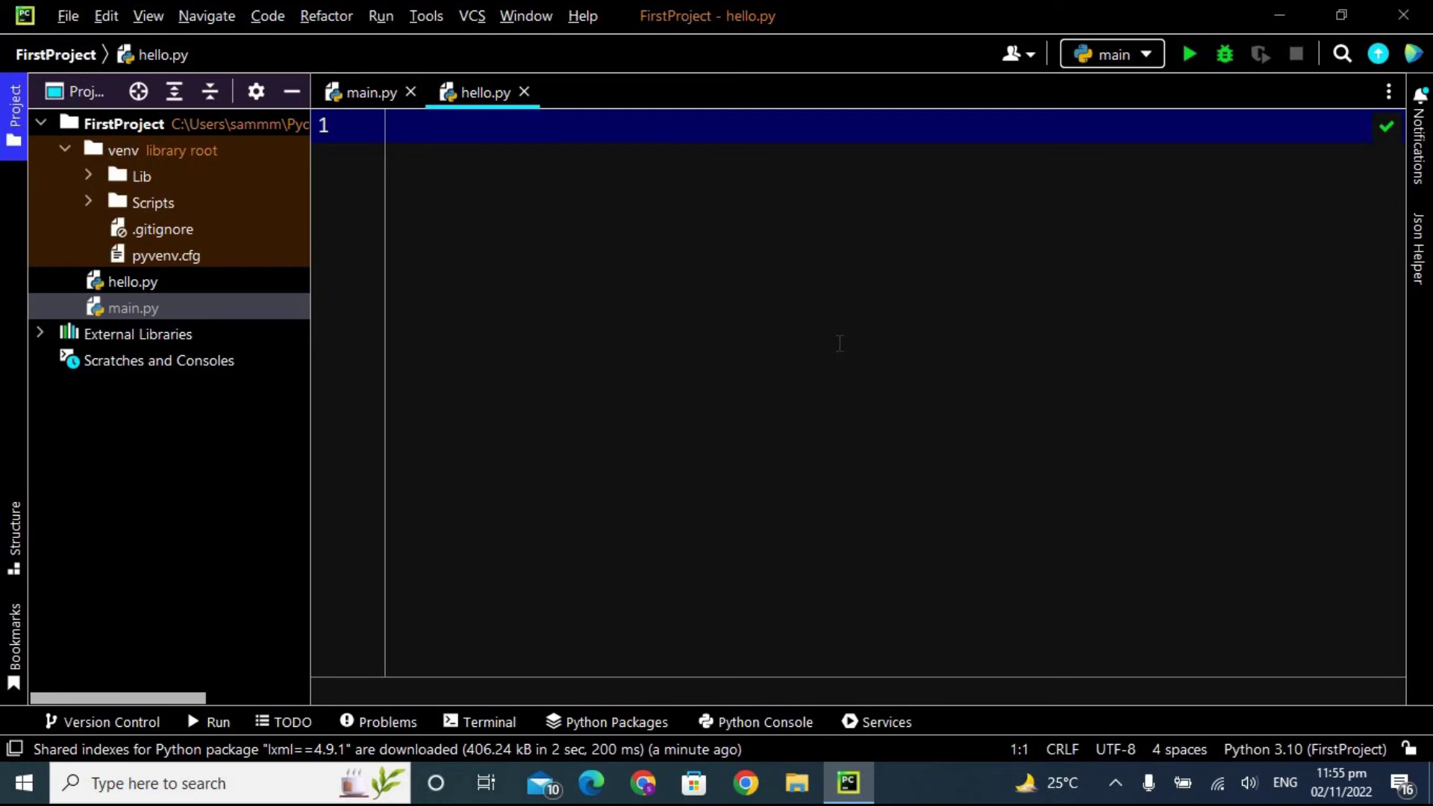
Change the IDE theme to Windows 10 Light in the Appearance settings.
click(62, 17)
key(Right)
key(Left)
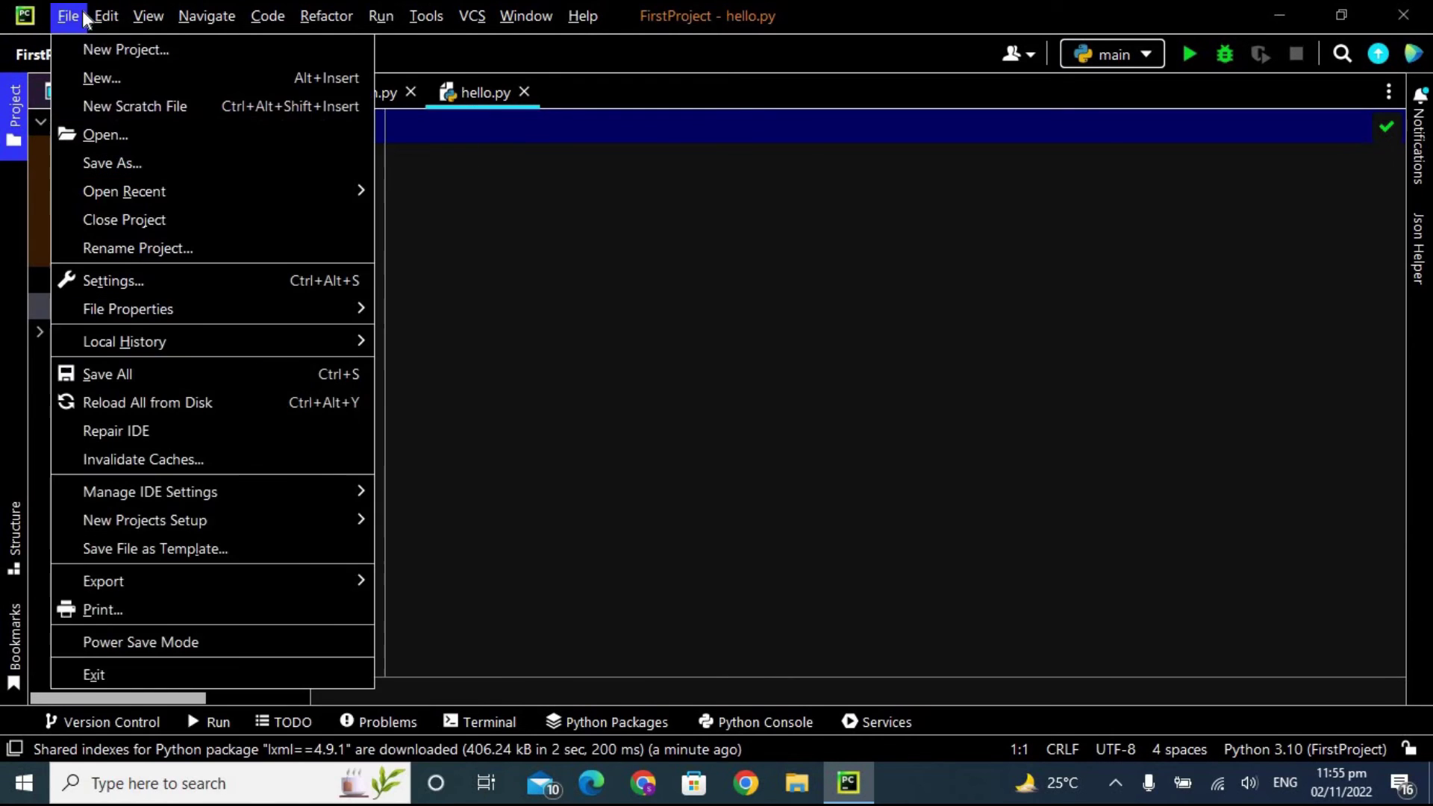
click(87, 279)
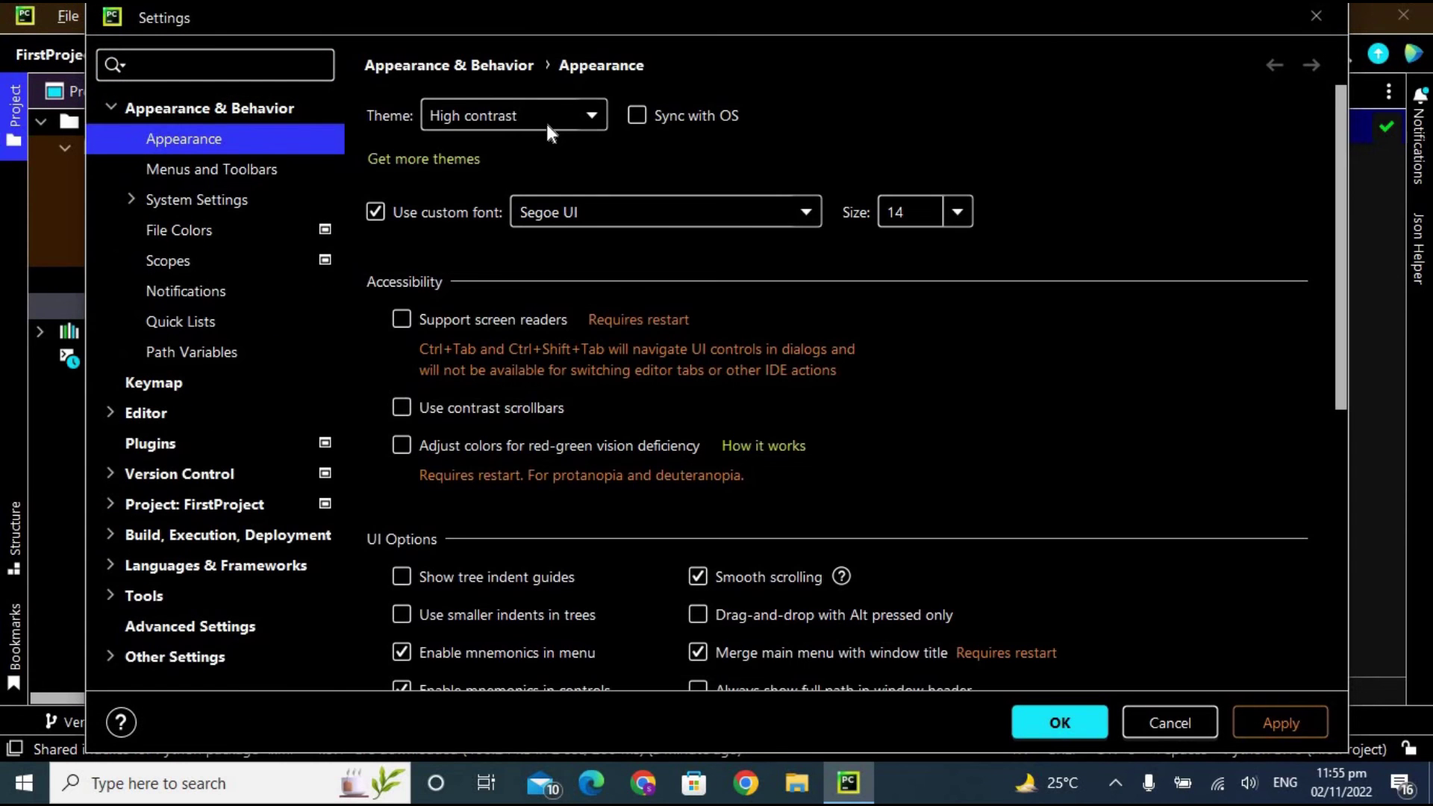
click(588, 117)
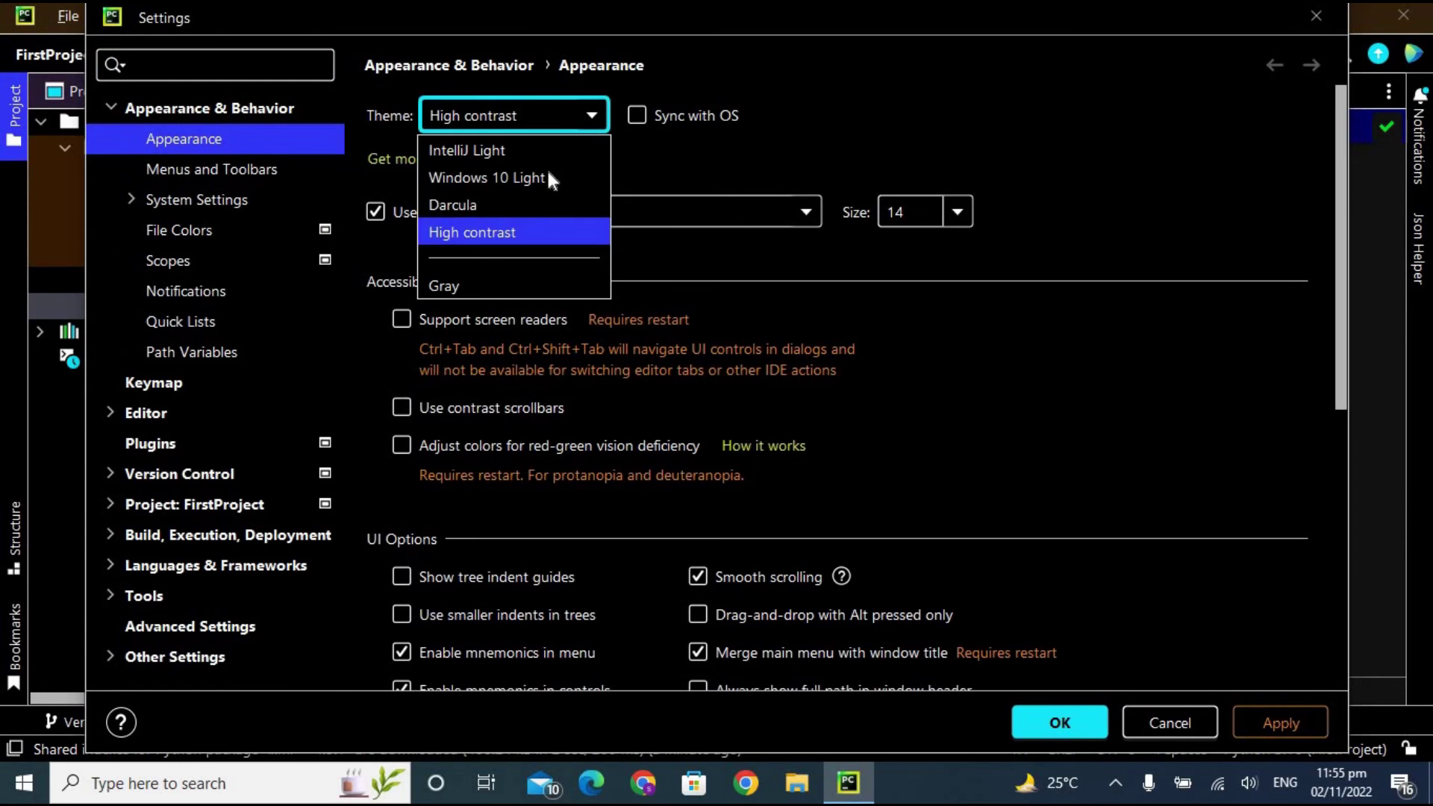
click(481, 180)
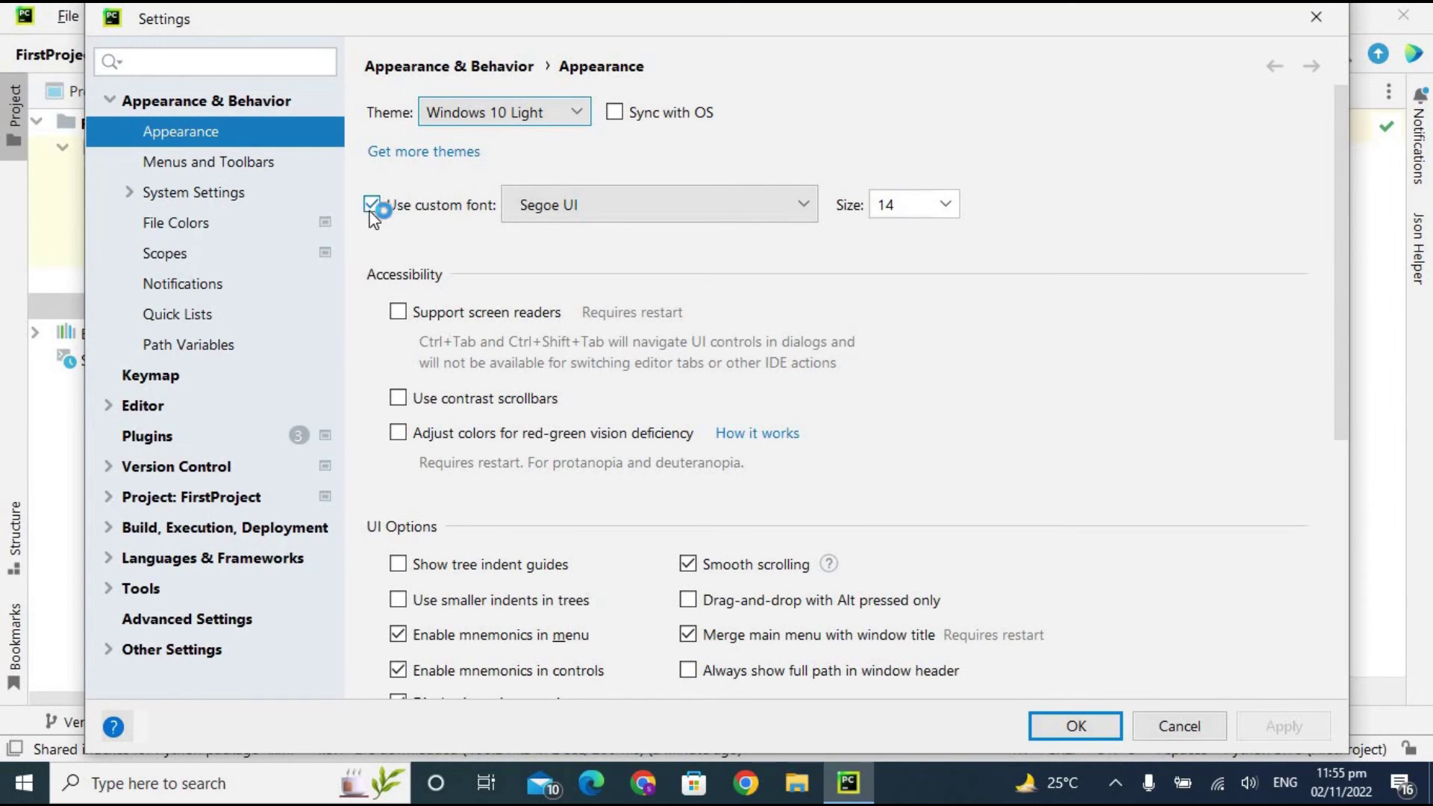
Keep the Segoe UI custom font and set its size to 20 in the Appearance settings.
click(806, 207)
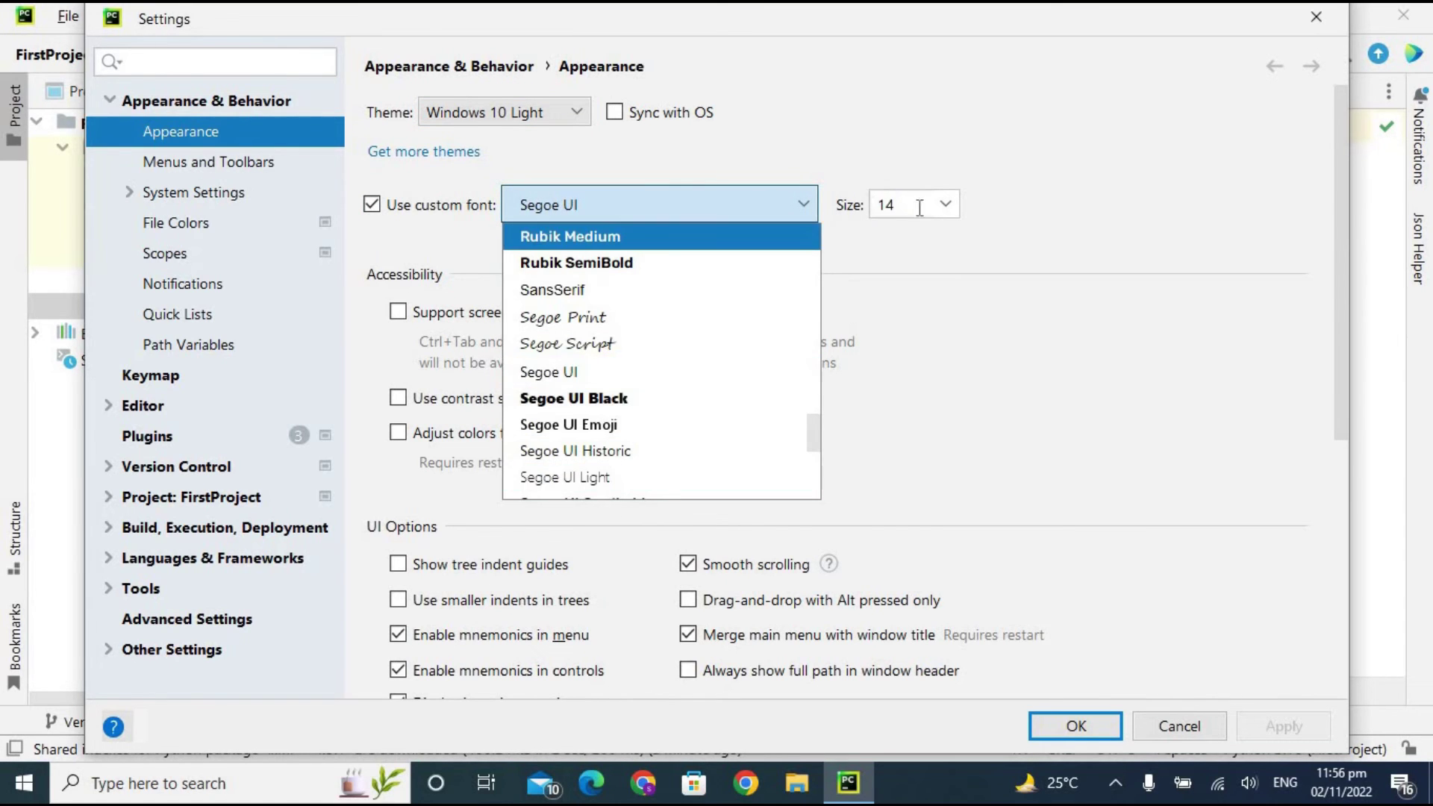
click(945, 204)
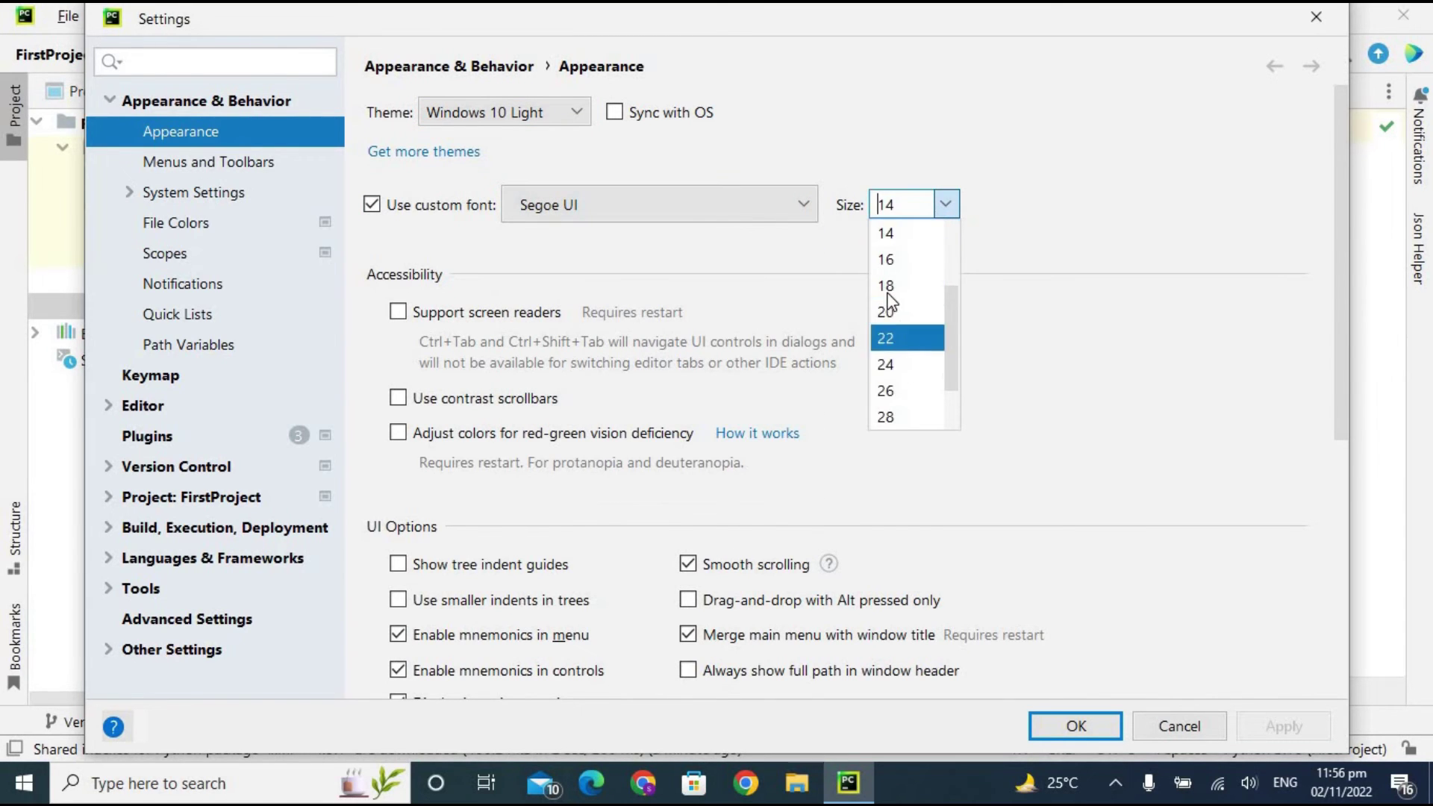
click(896, 323)
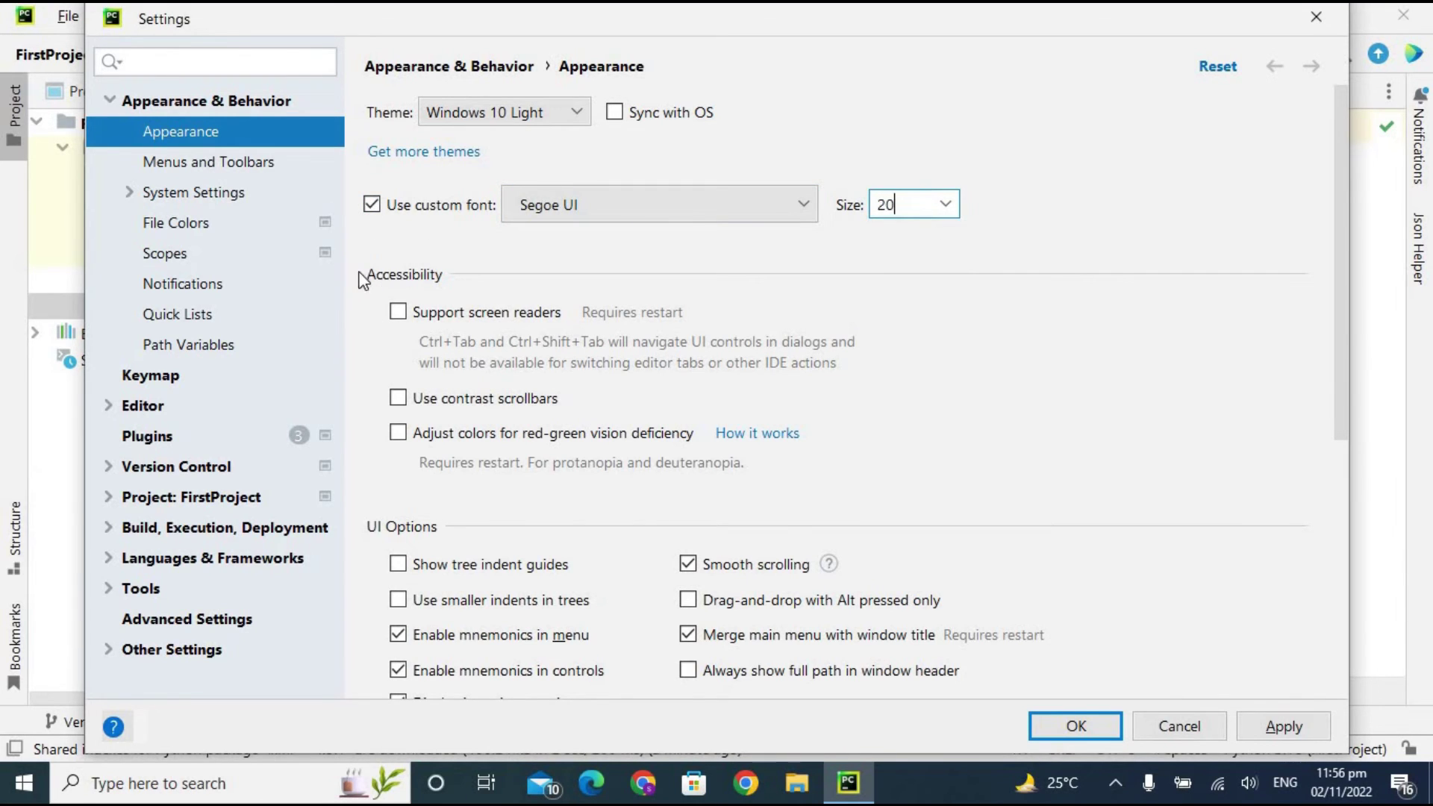
drag(1333, 391, 1319, 349)
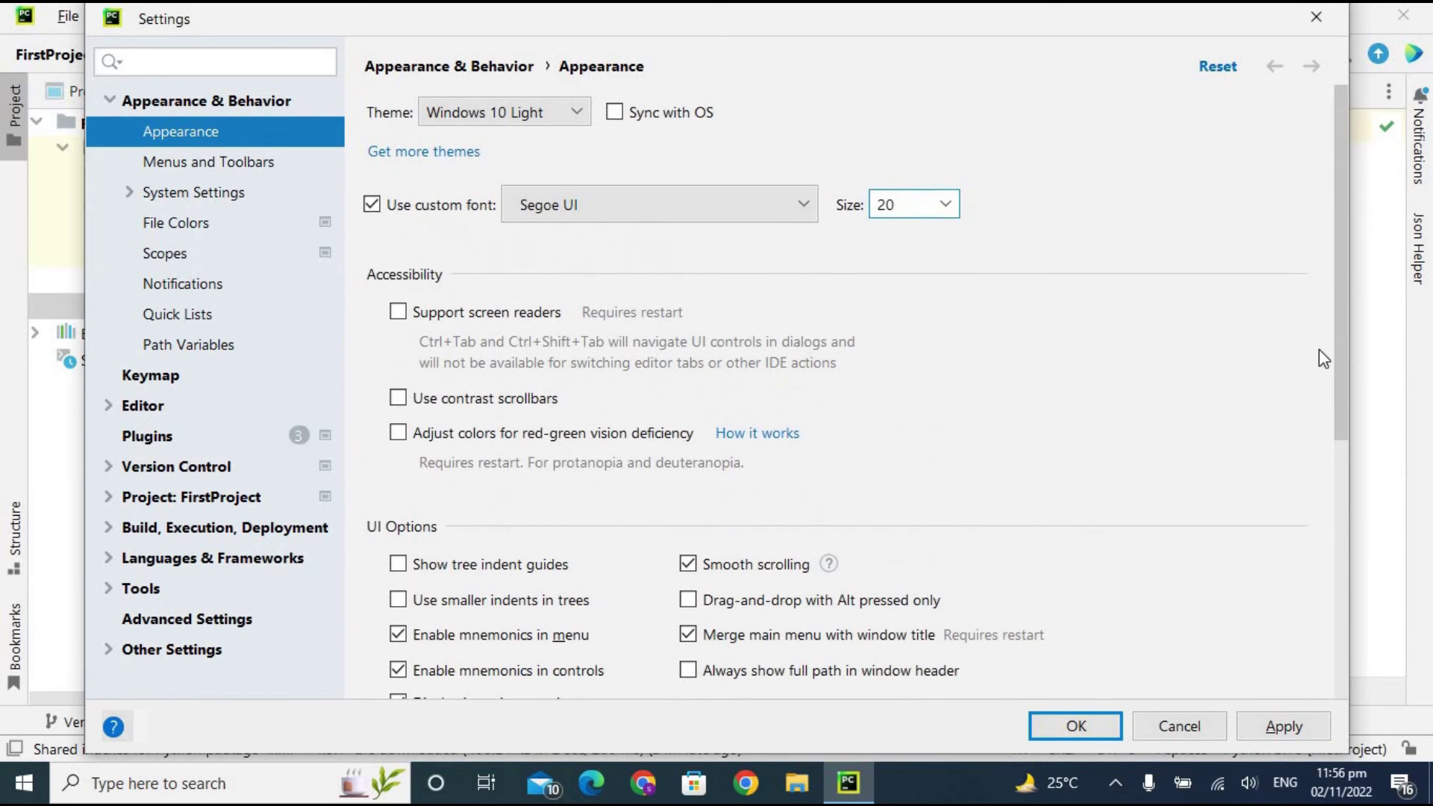
Collapse the Appearance & Behavior settings and open the Python Interpreter settings of FirstProject.
click(107, 102)
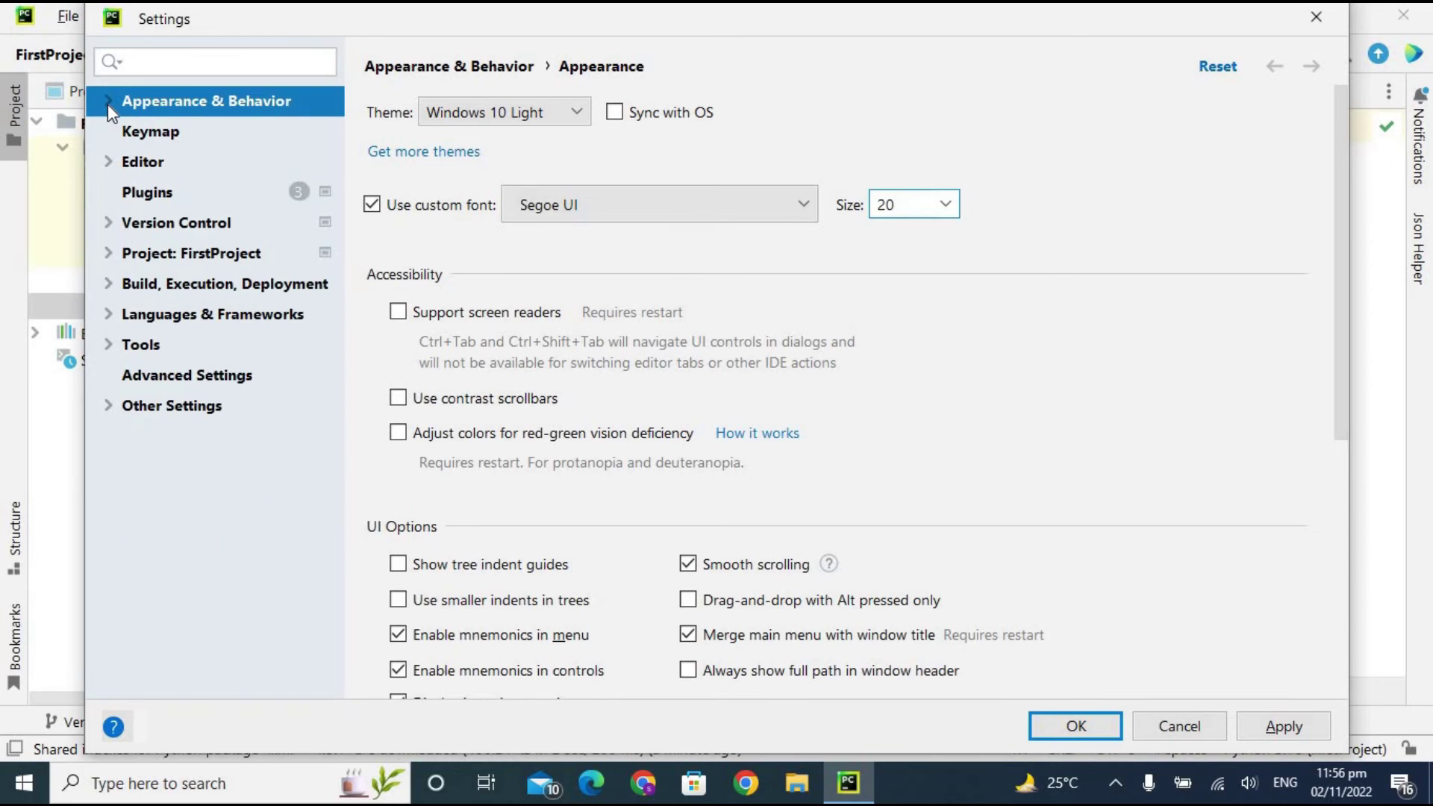
click(110, 255)
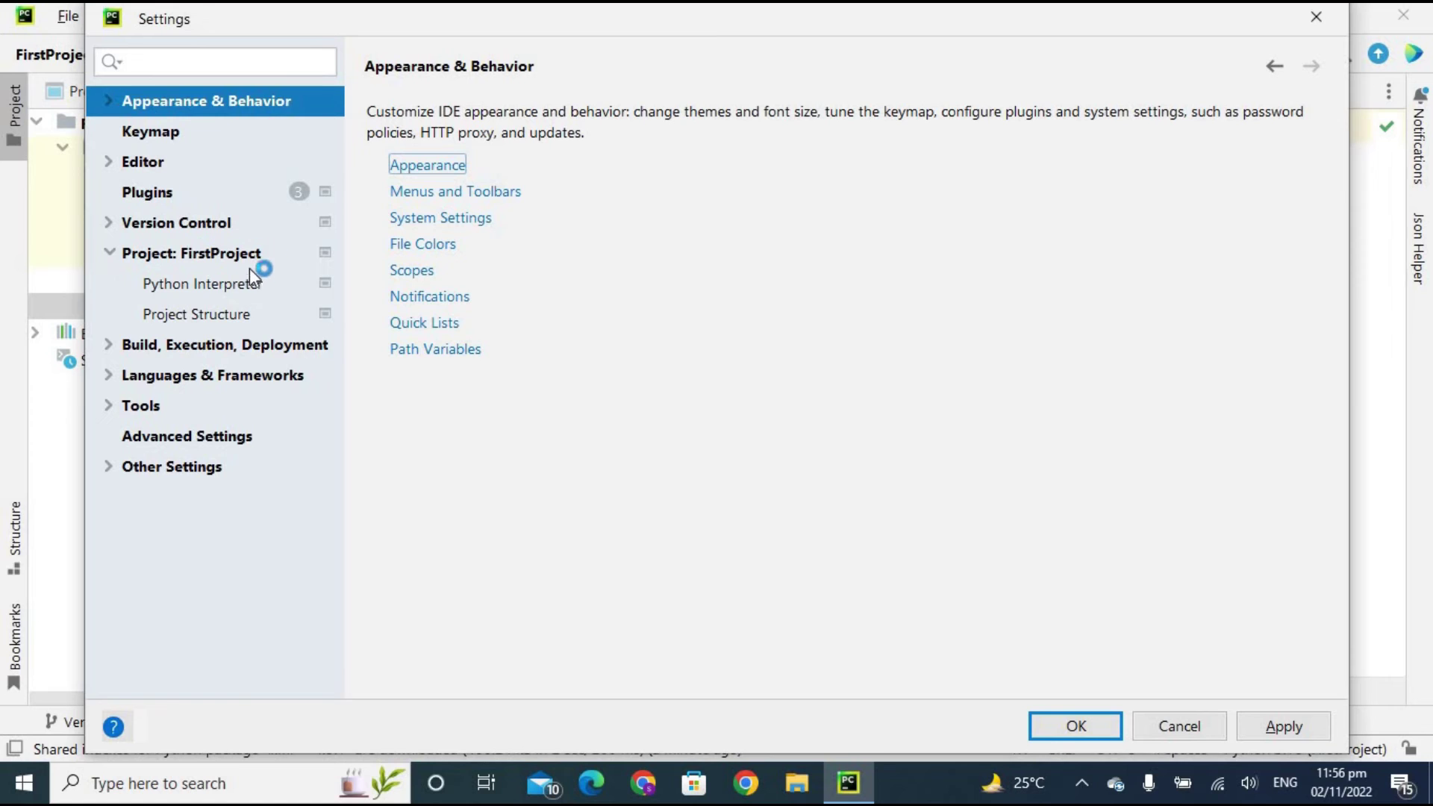
click(197, 292)
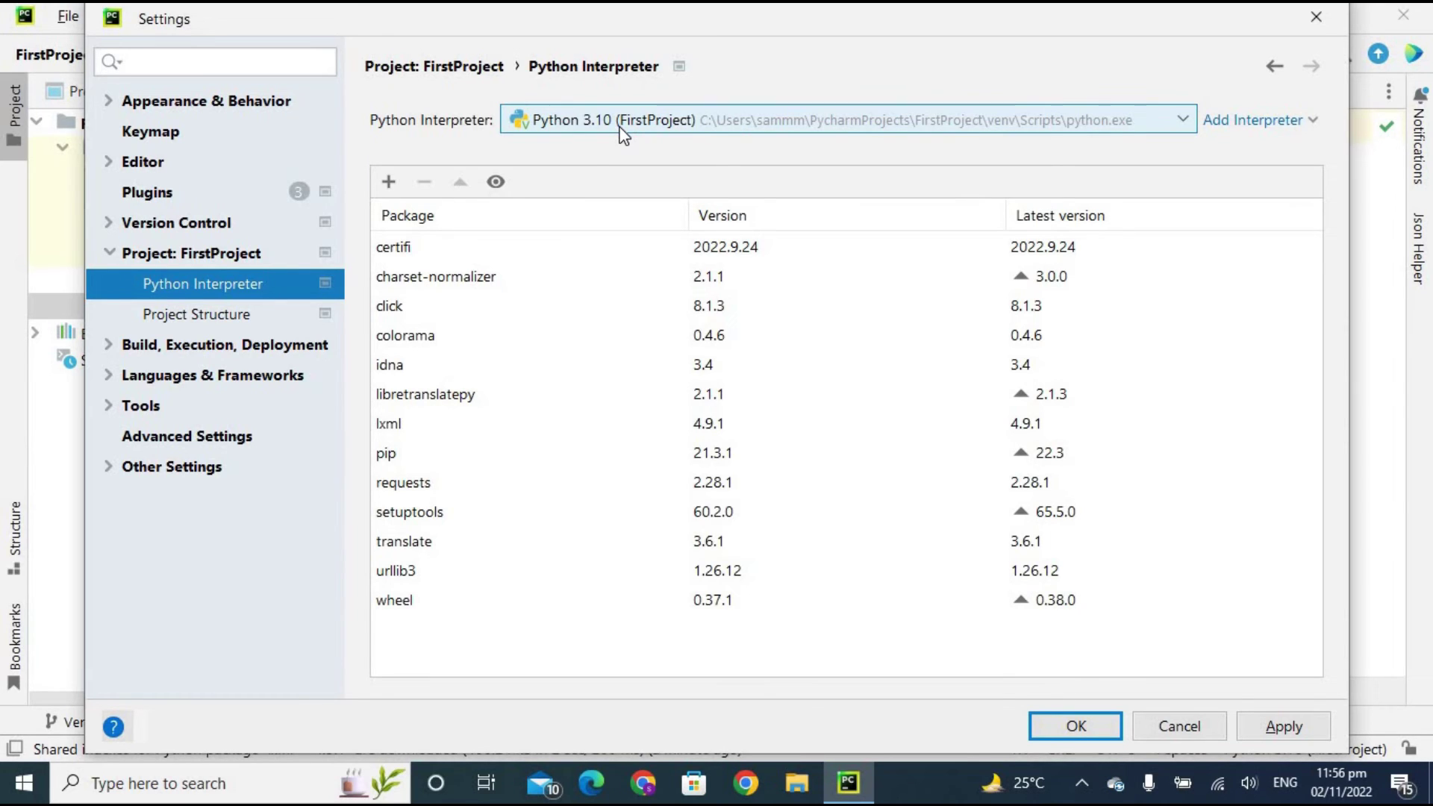
Look at the options for adding a local interpreter and its virtual environment location, closing both dialogs without adding one.
click(1243, 126)
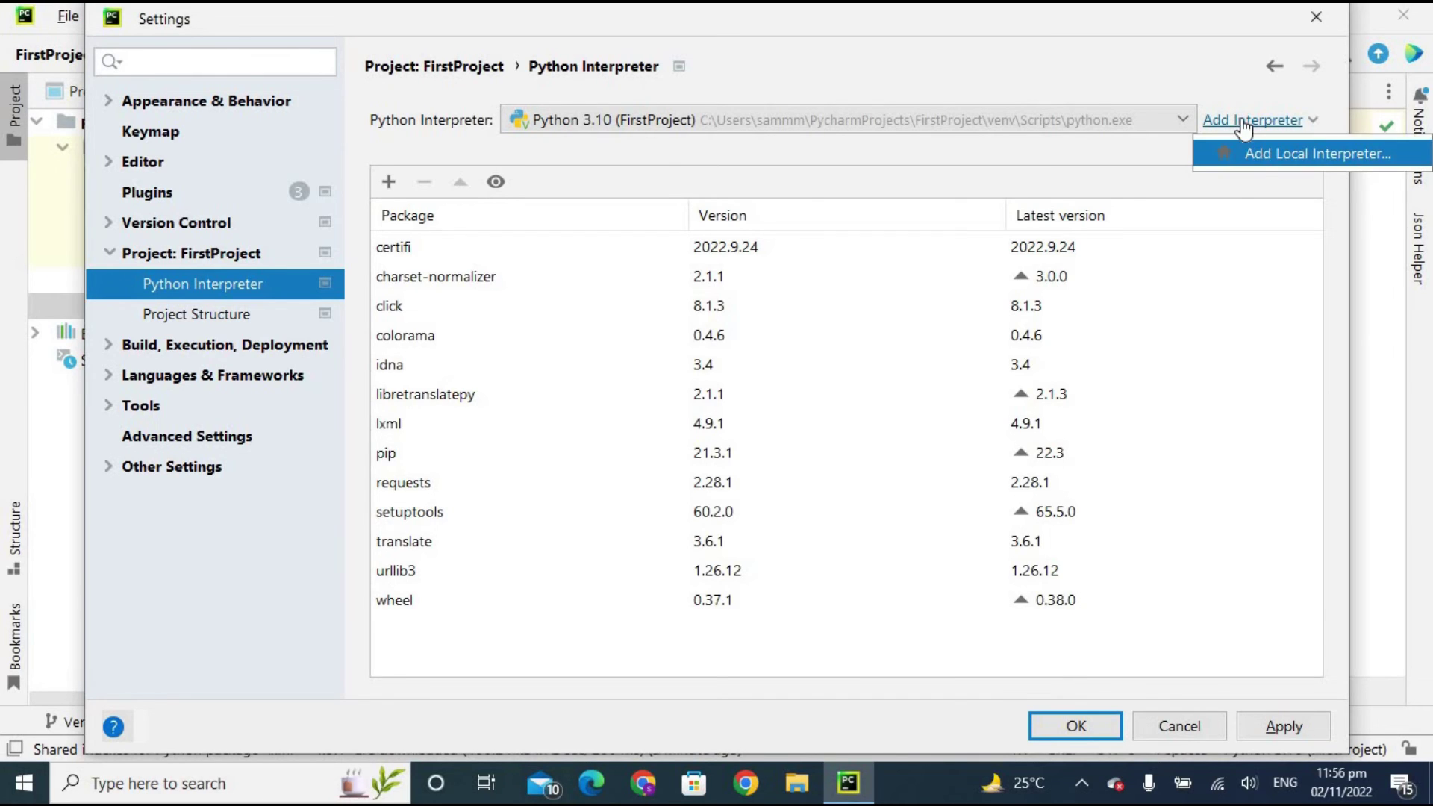
click(1307, 166)
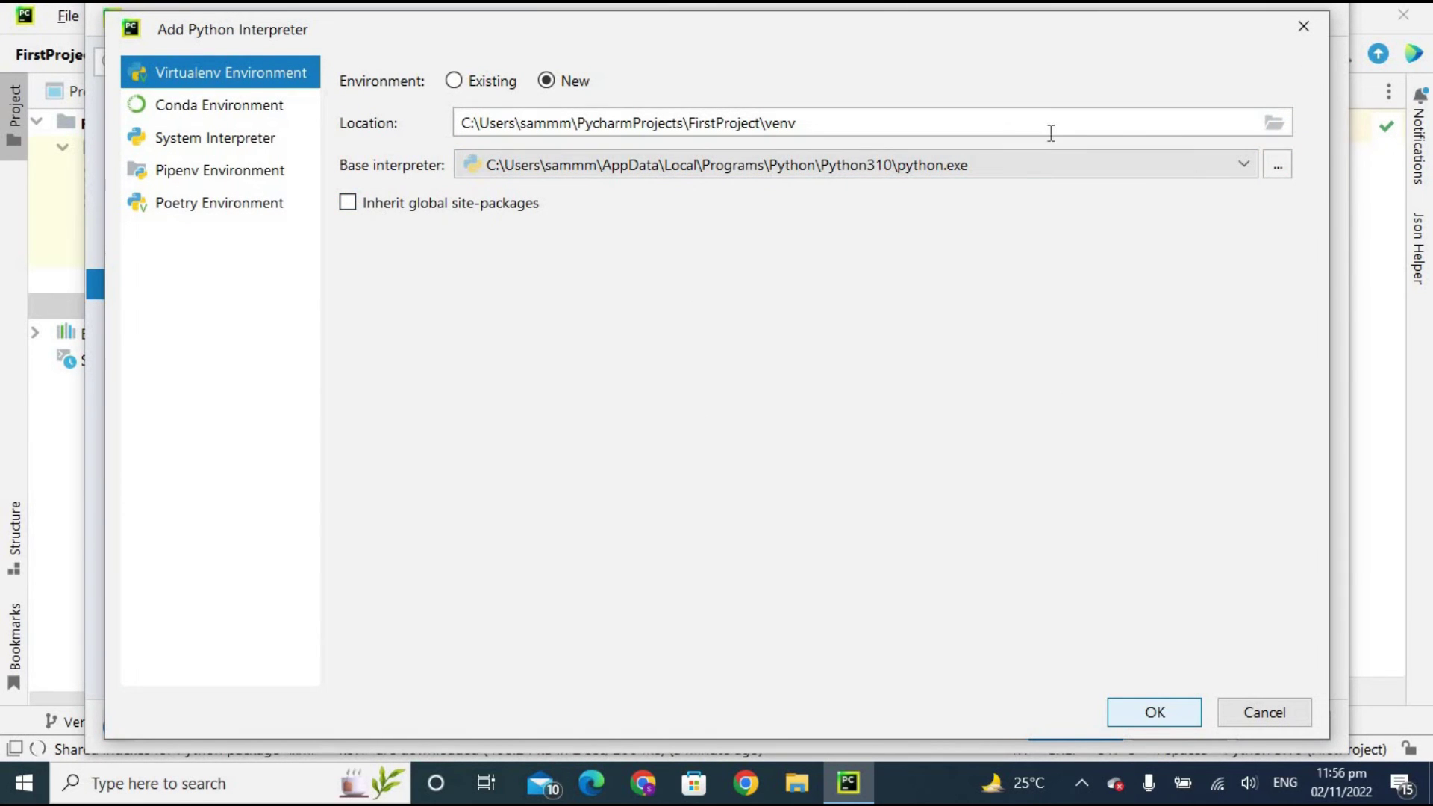
click(1278, 125)
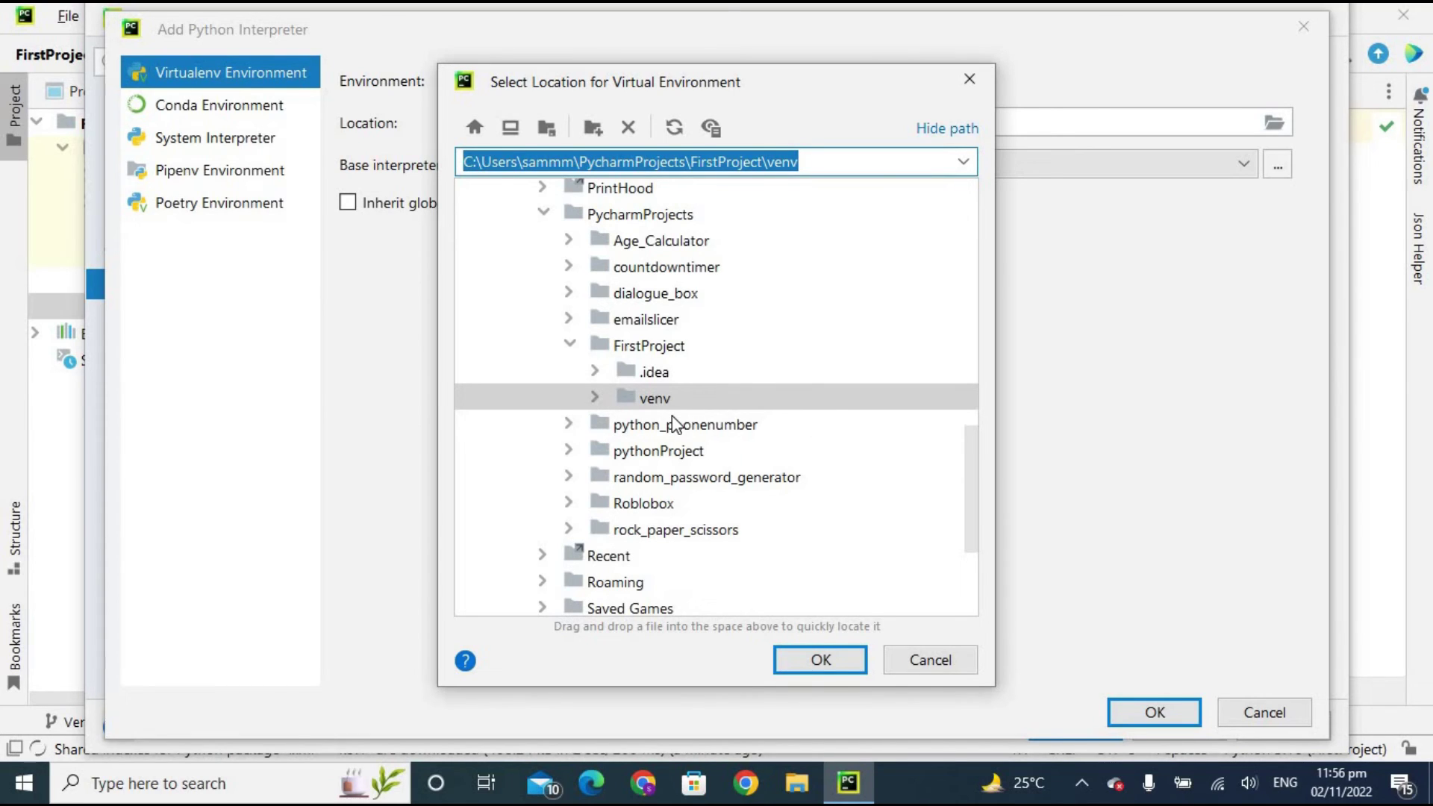
click(970, 80)
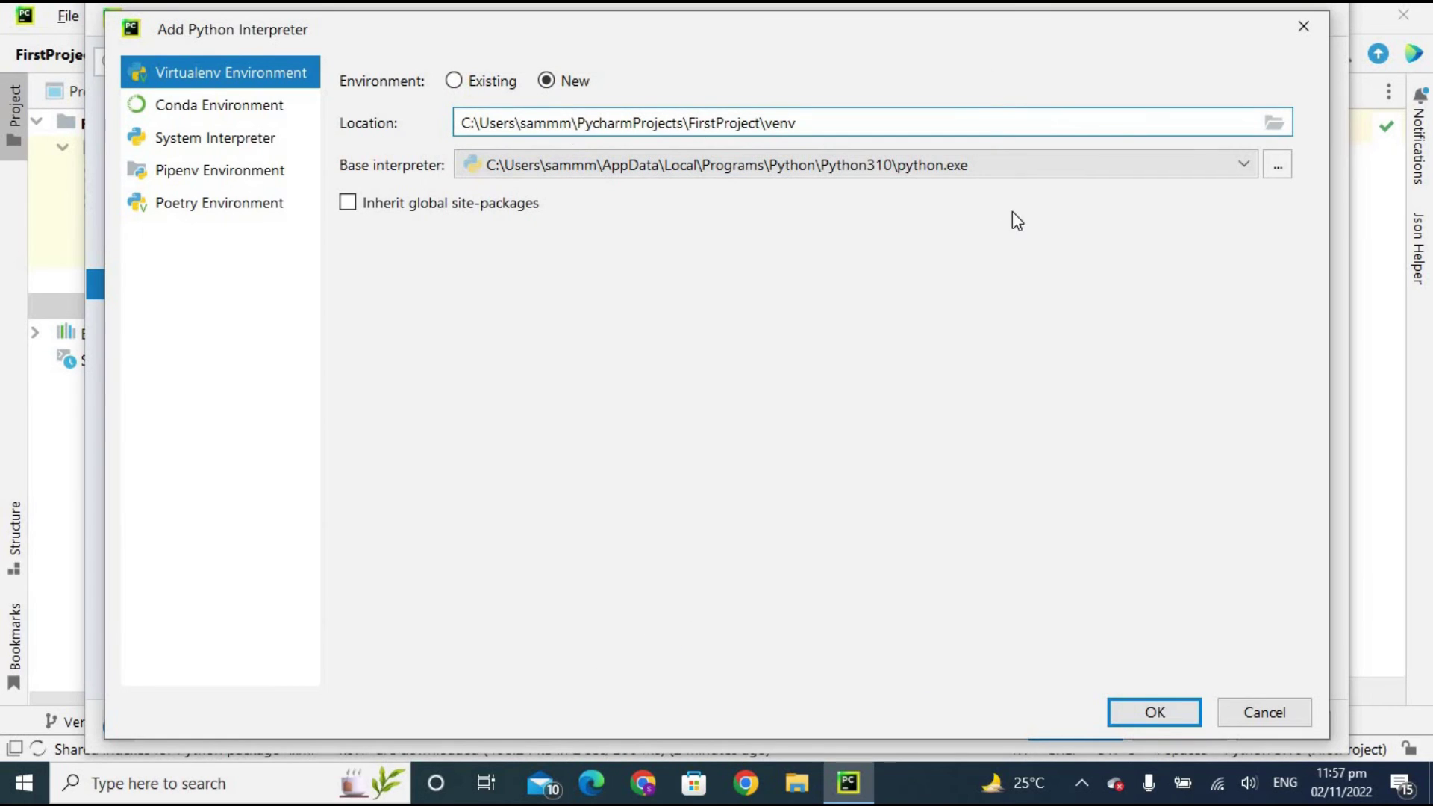
click(1308, 30)
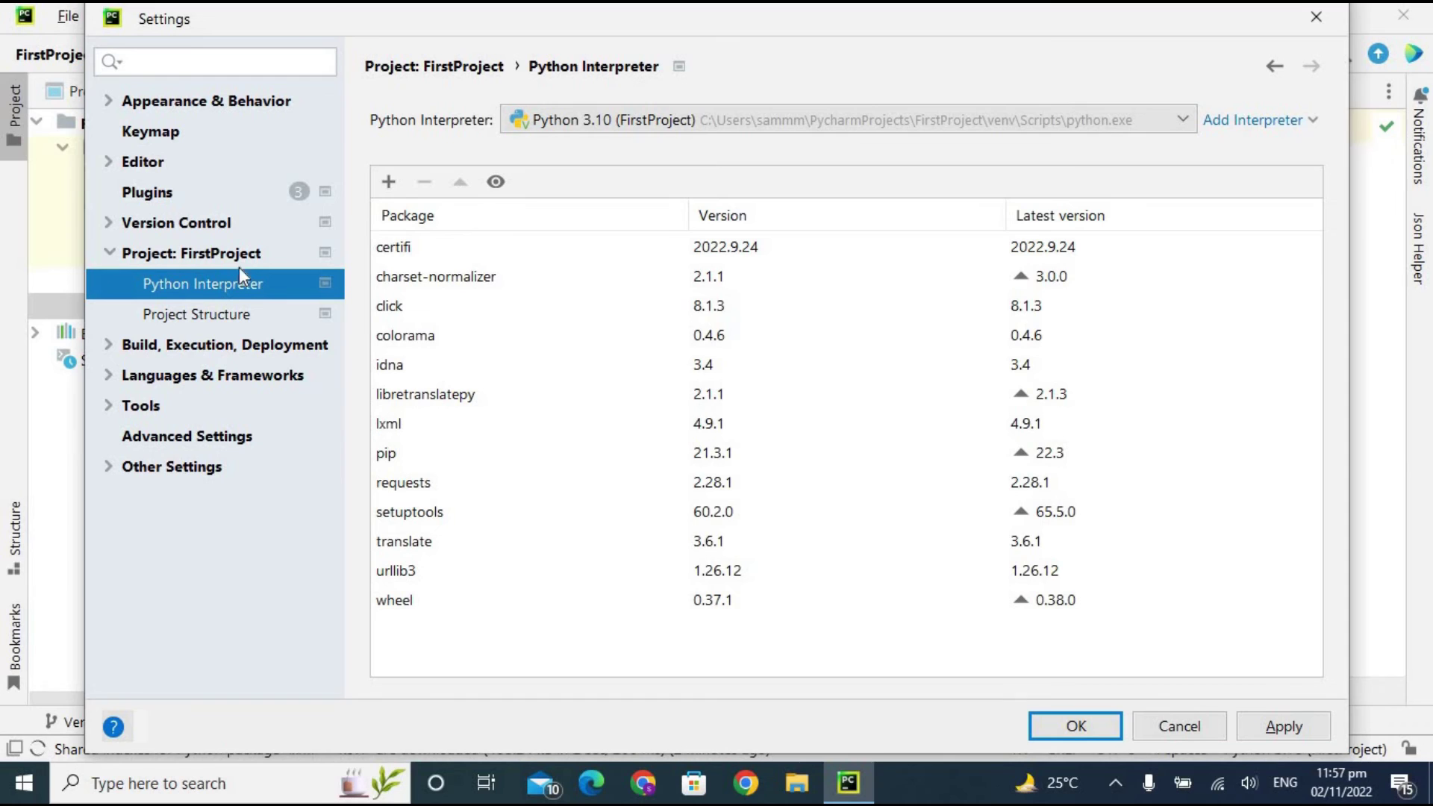
Search the available packages for "pillow" and install the Pillow package into the project interpreter.
click(388, 182)
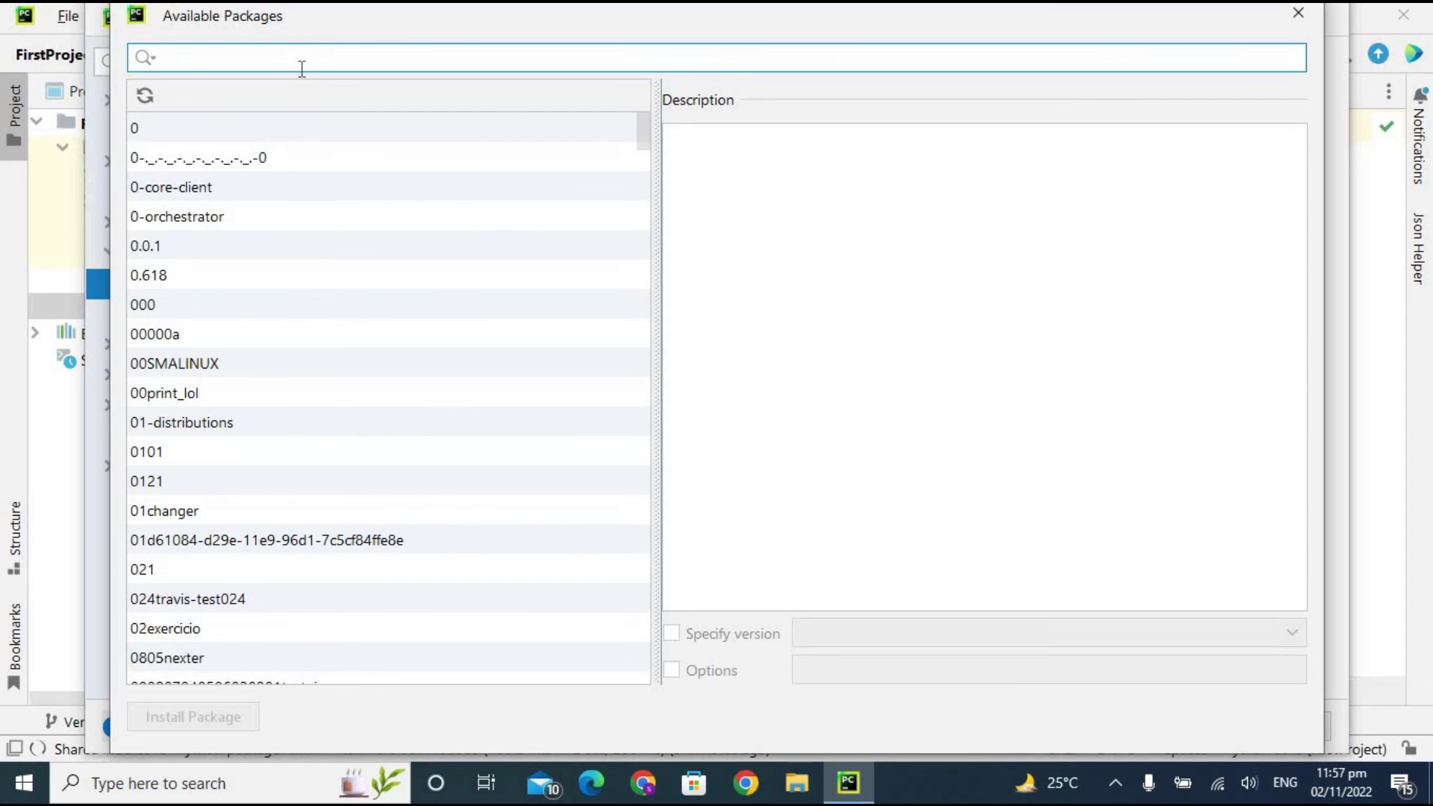
text(pillow)
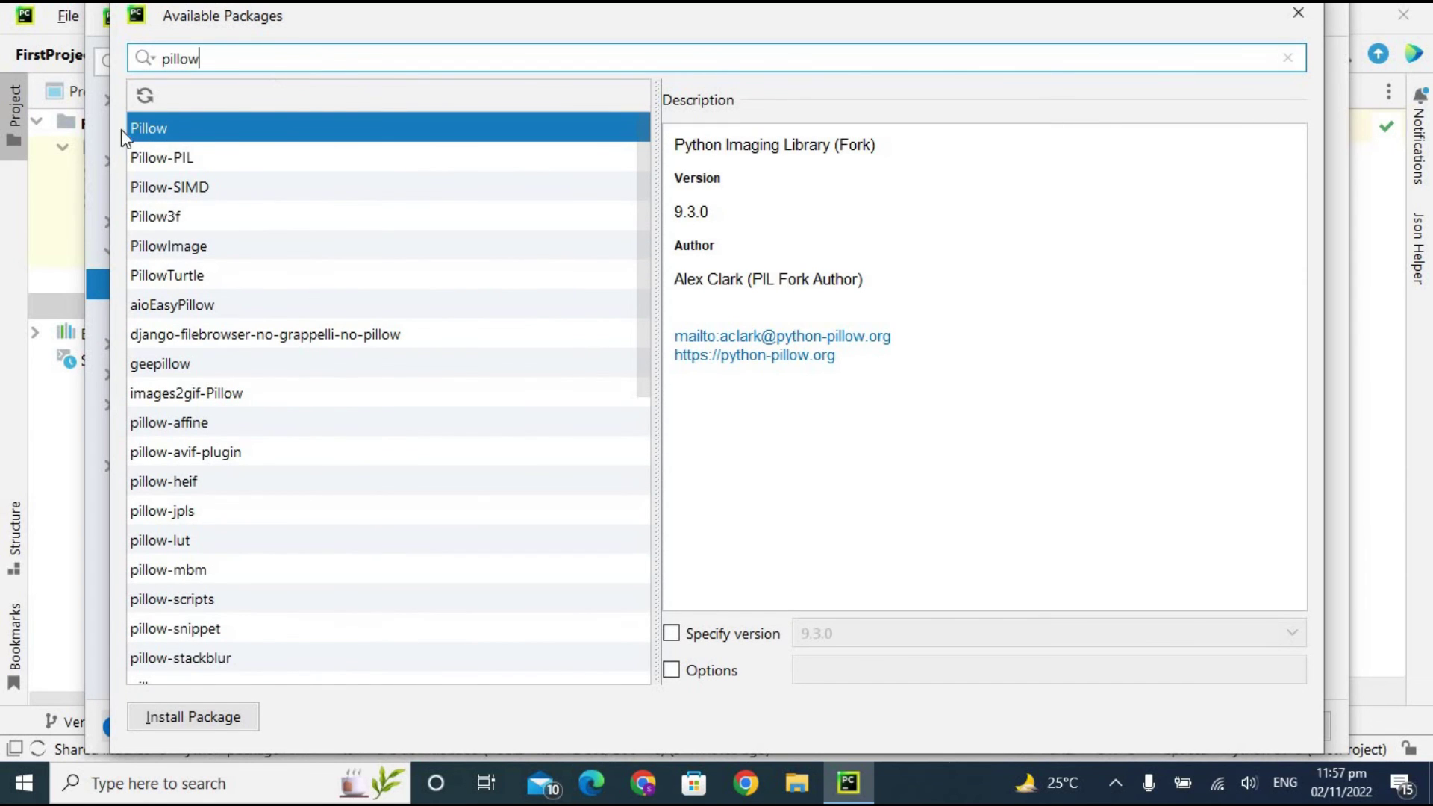
click(188, 137)
click(205, 718)
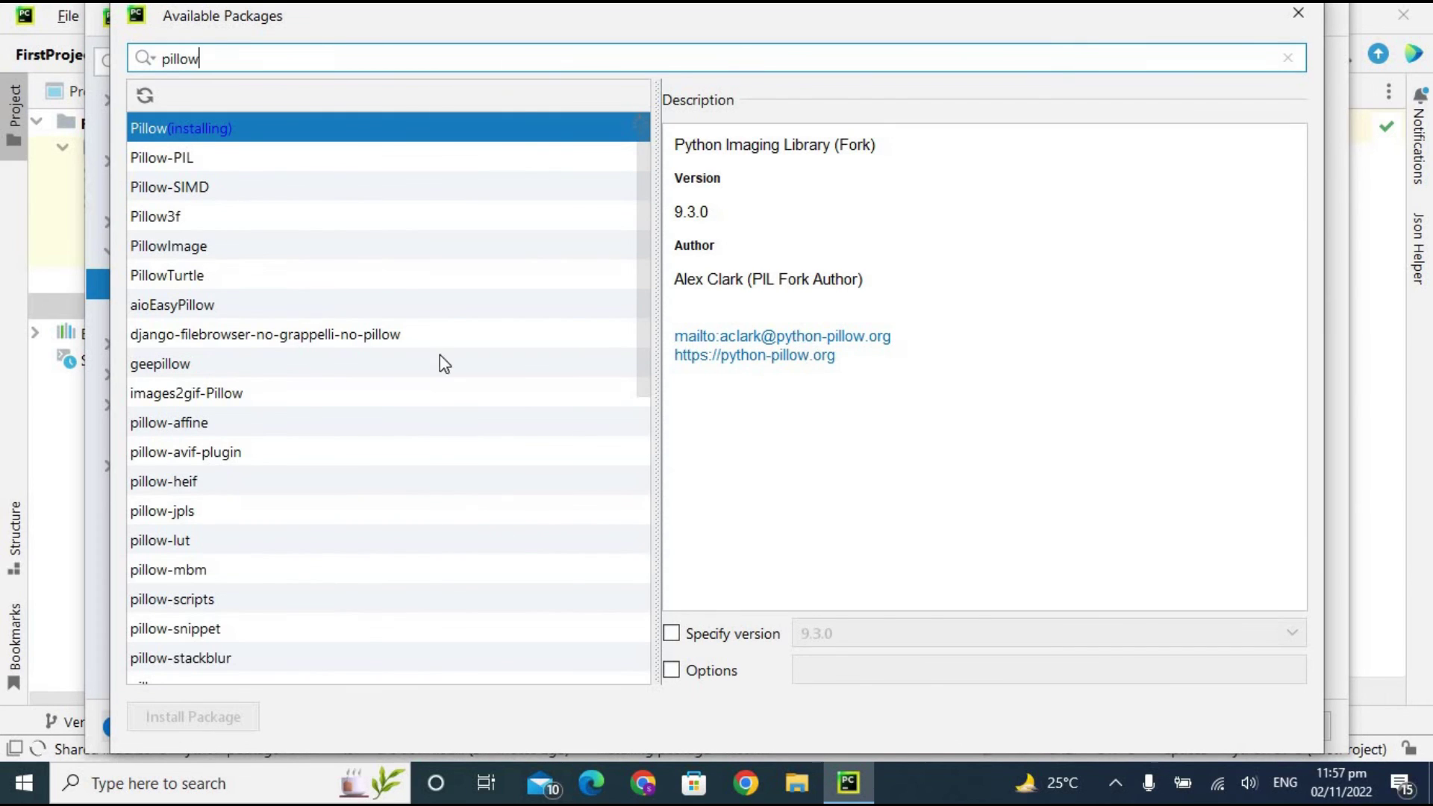
Review the Pillow-PIL package and its specific-version option, leave the option off, and close the package list and the settings.
click(197, 154)
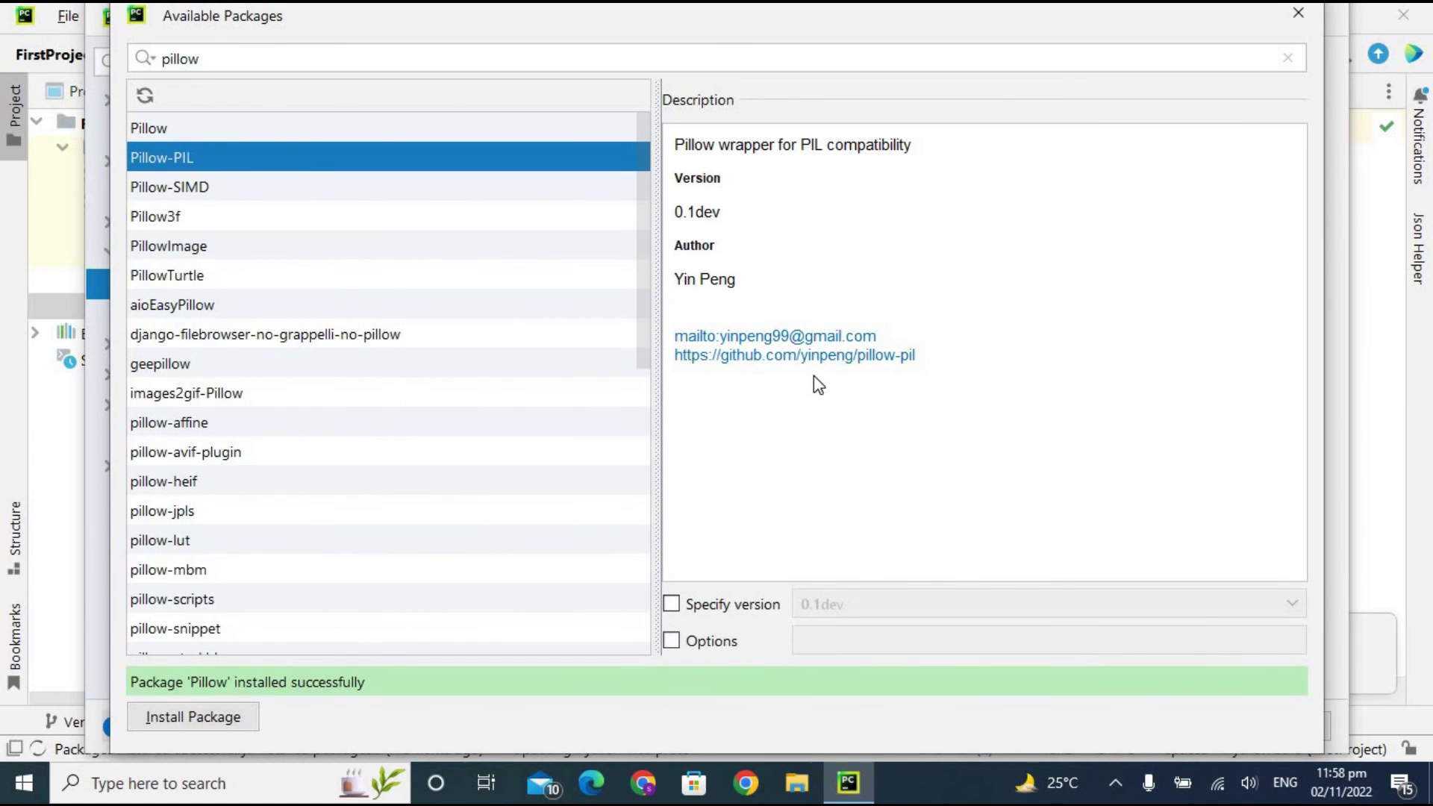
click(672, 604)
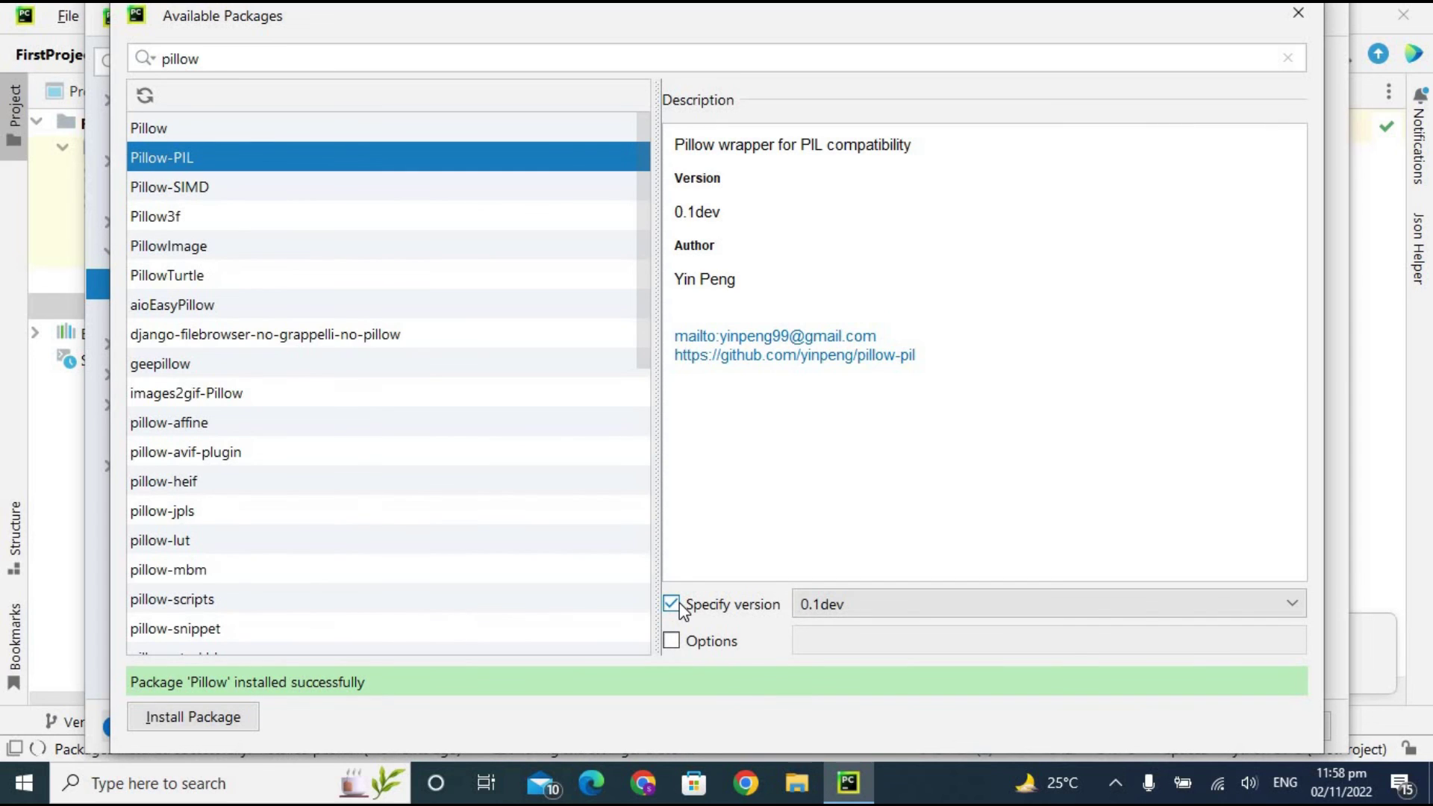
click(673, 605)
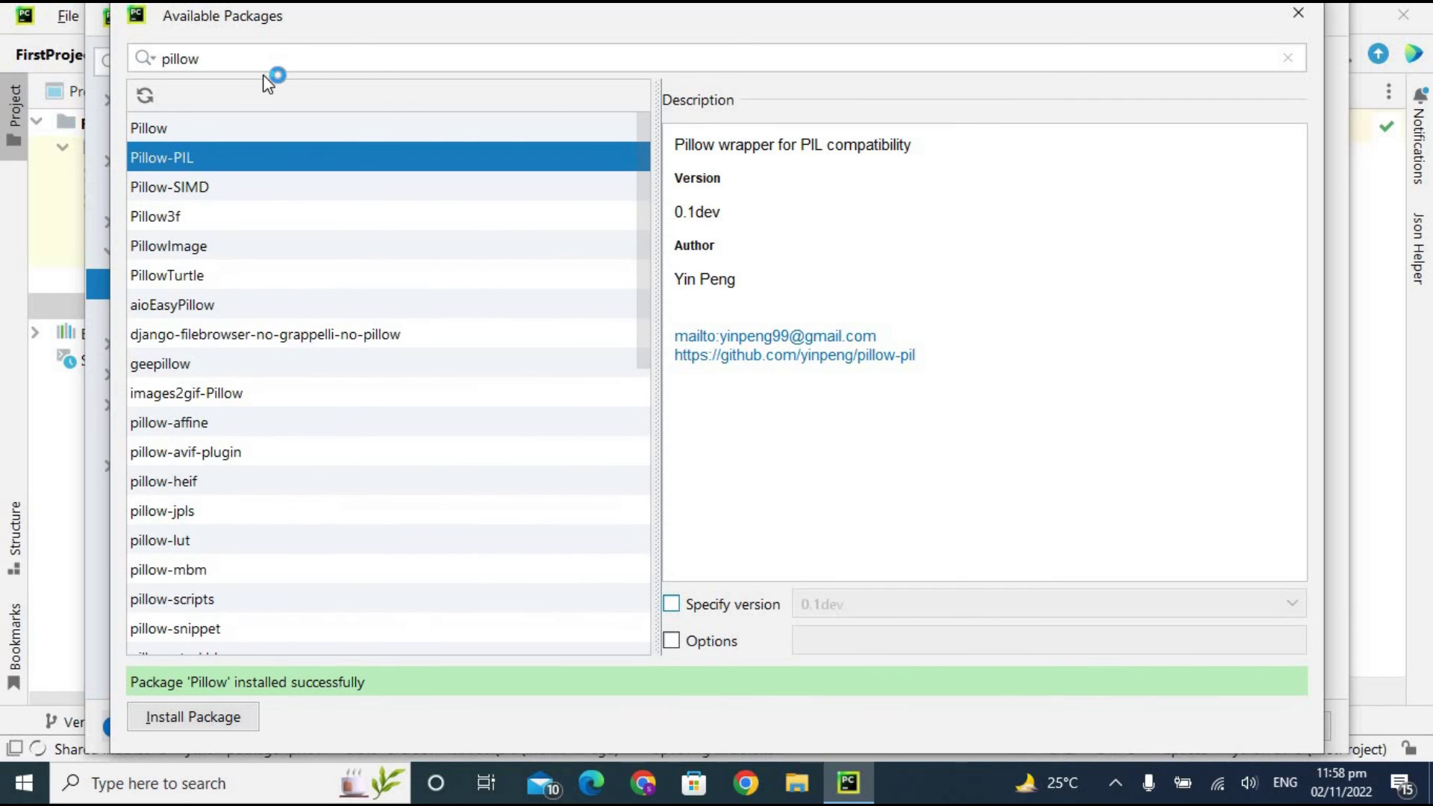
click(1299, 17)
click(1311, 23)
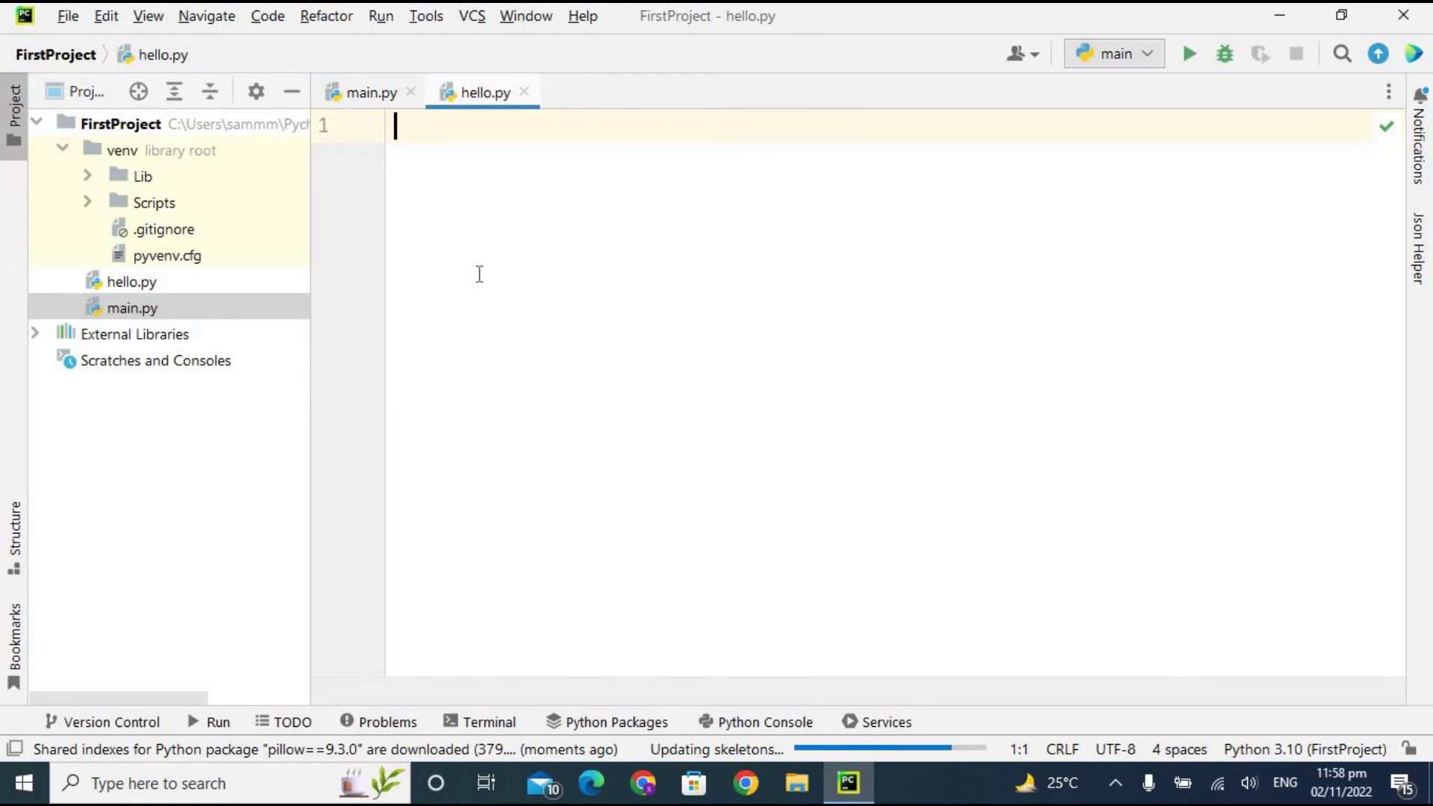
key(alt+v)
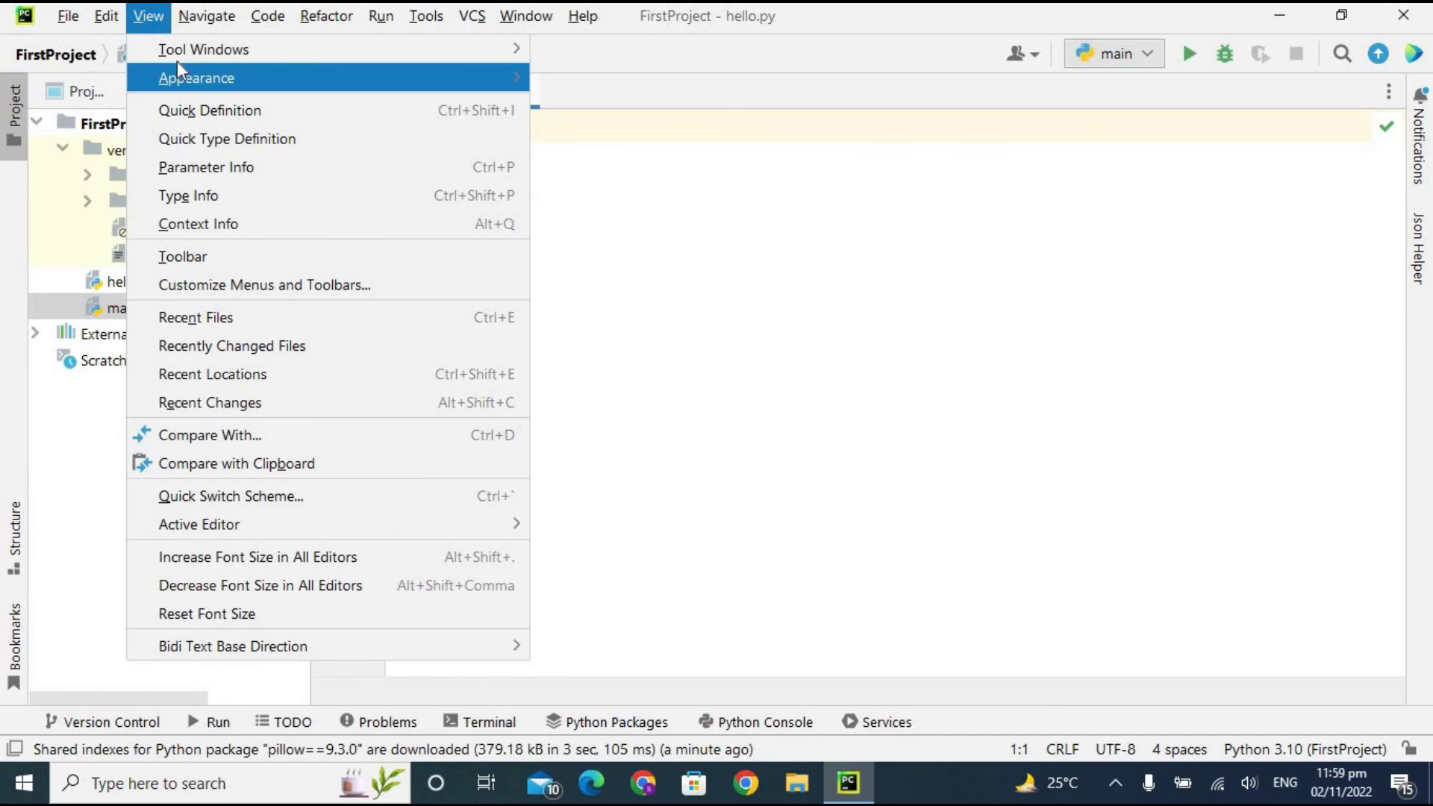
mouse_move(181, 63)
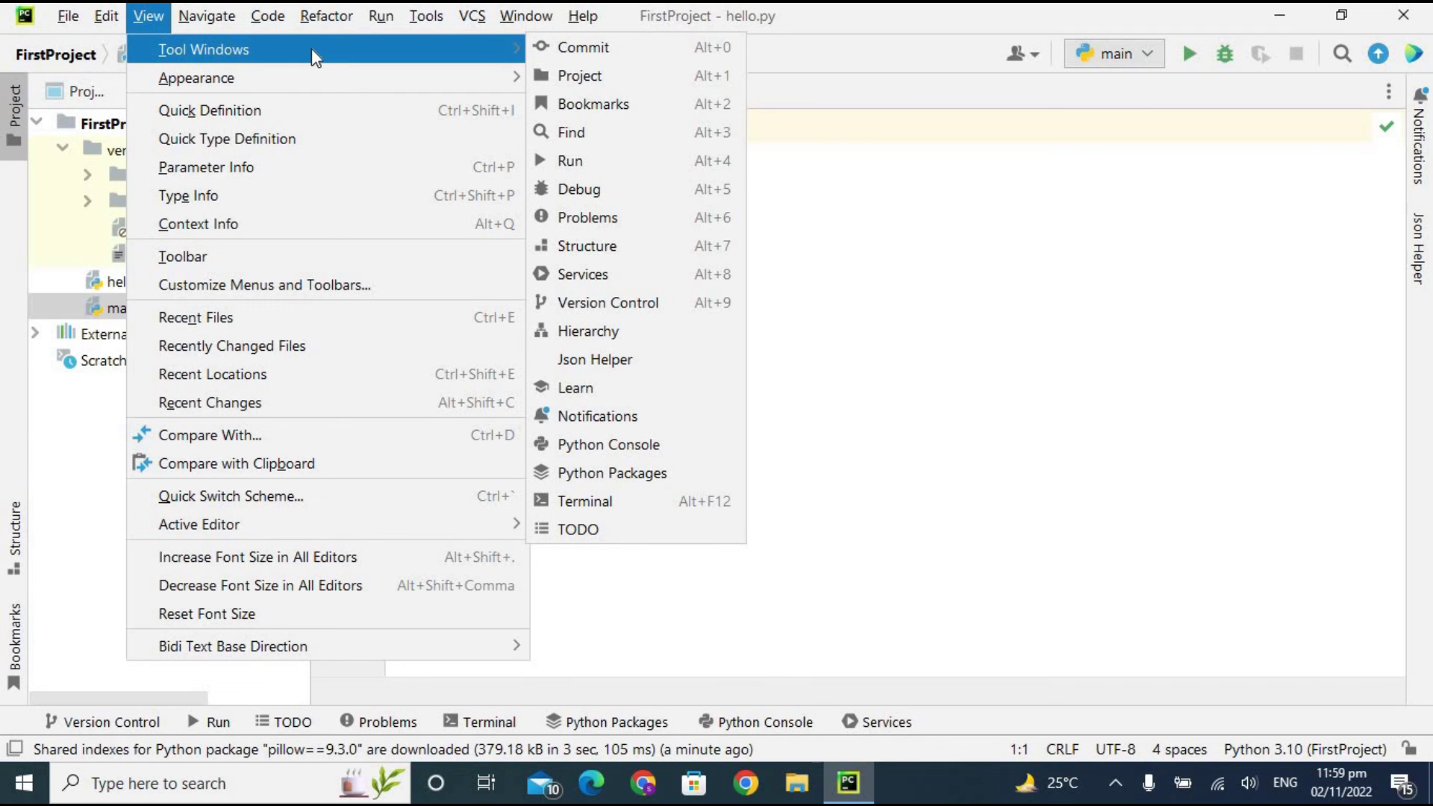
key(alt+w)
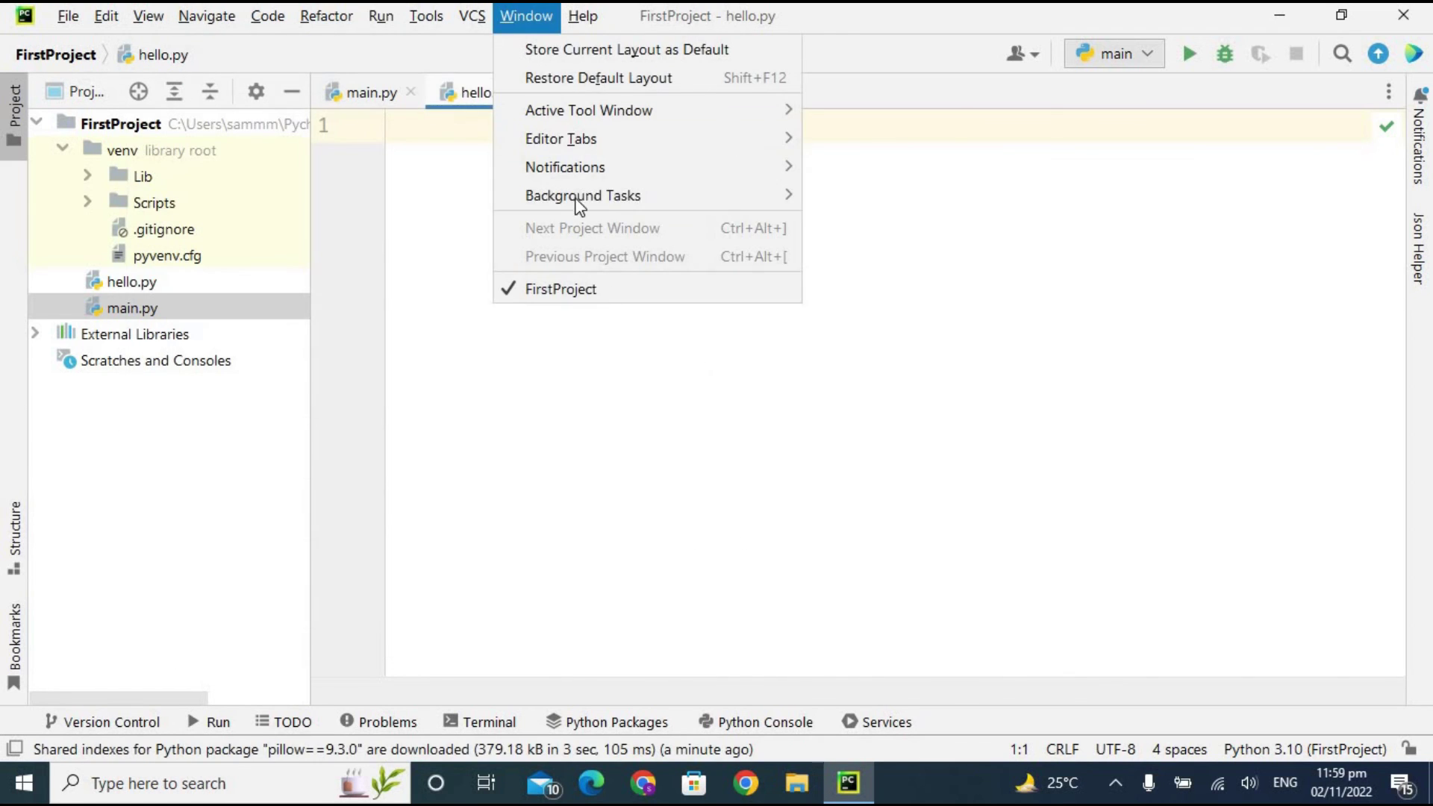
mouse_move(375, 17)
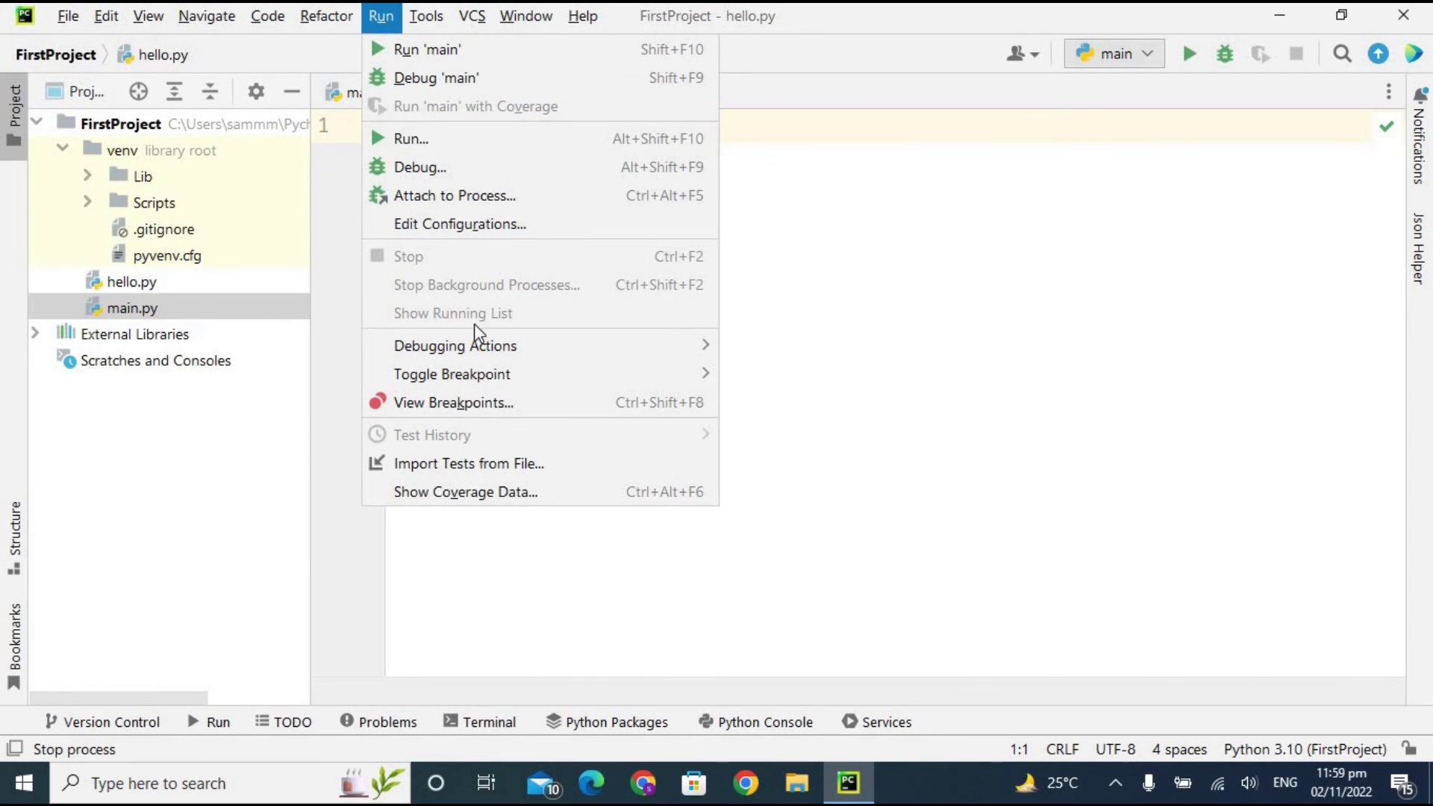
mouse_move(518, 29)
mouse_move(458, 24)
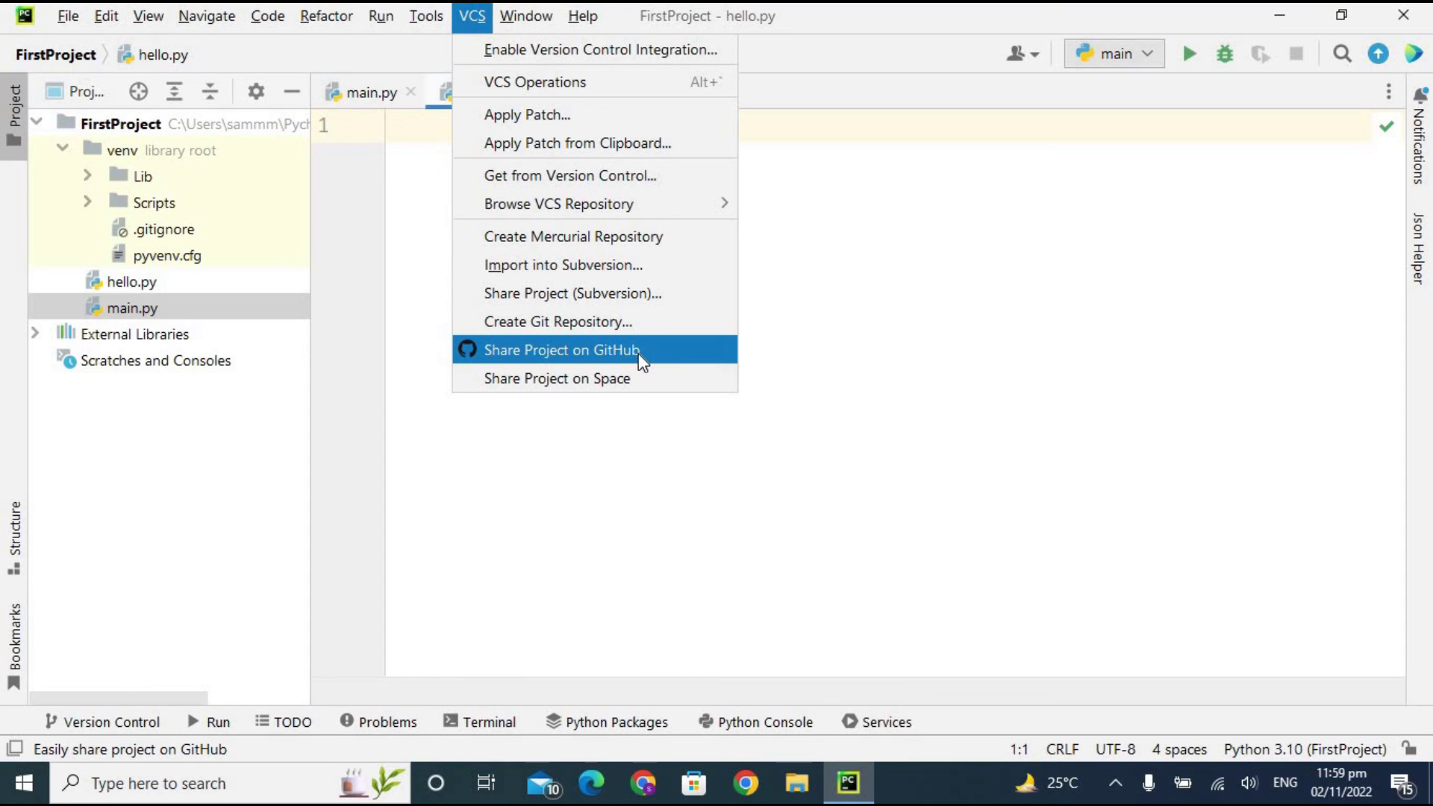
key(Escape)
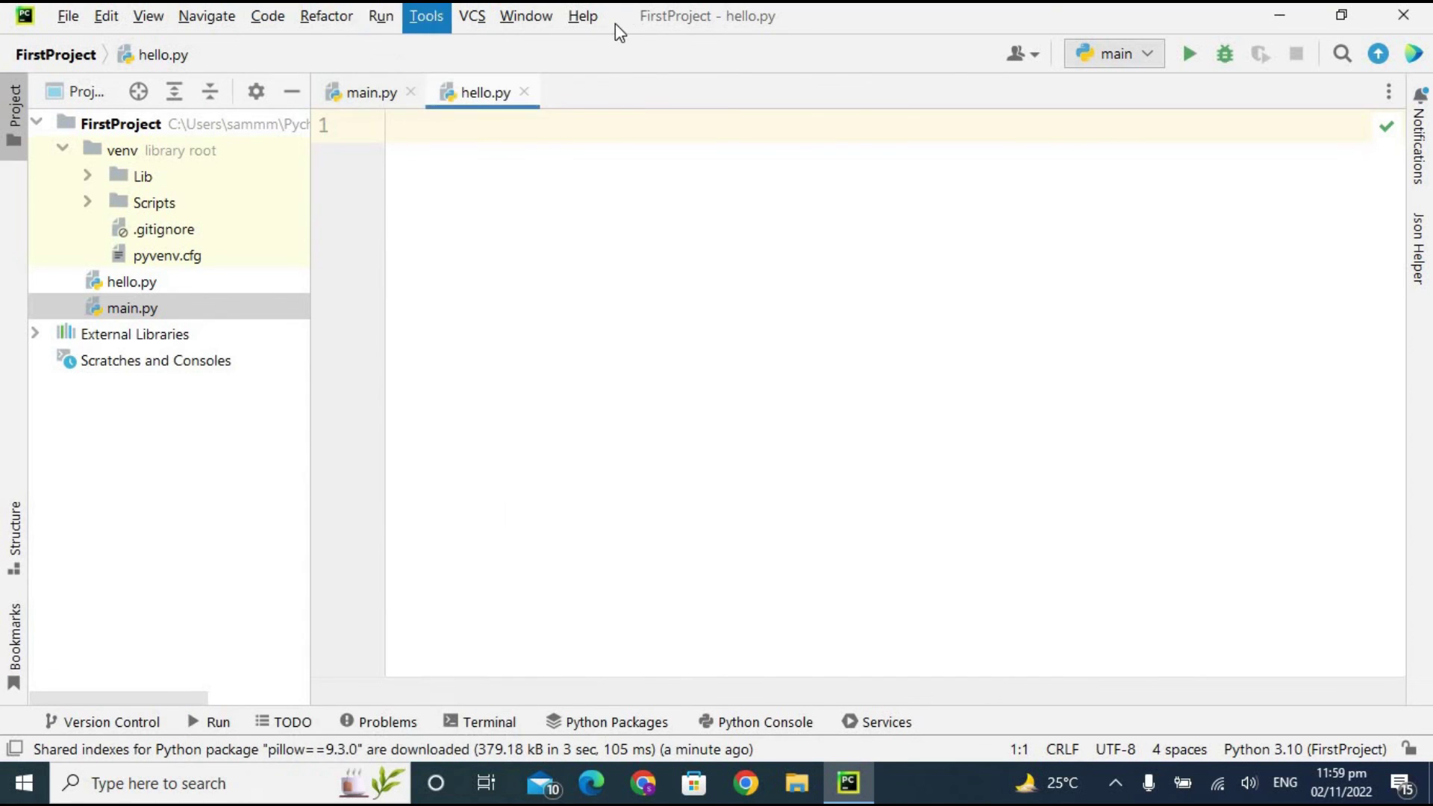
click(536, 24)
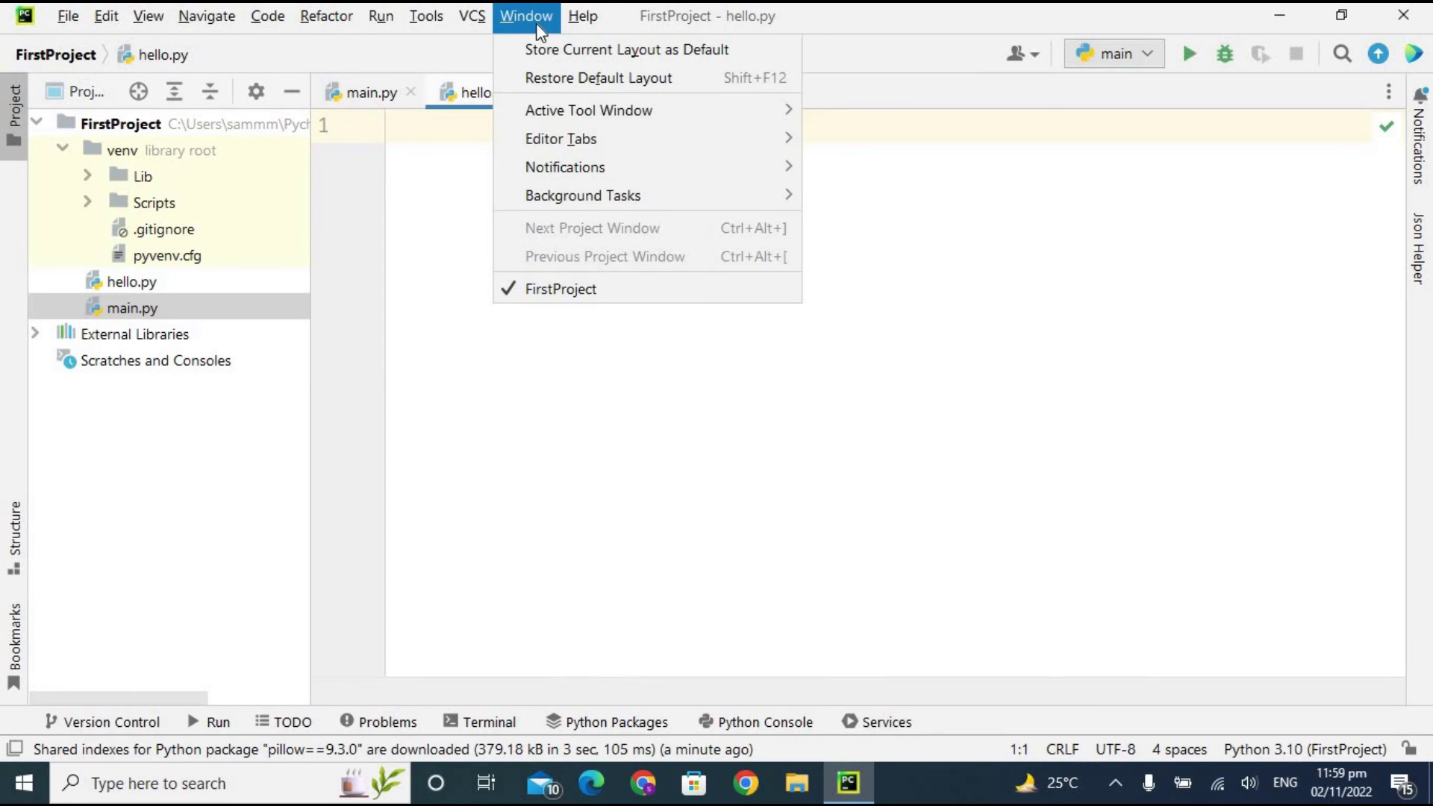
click(417, 239)
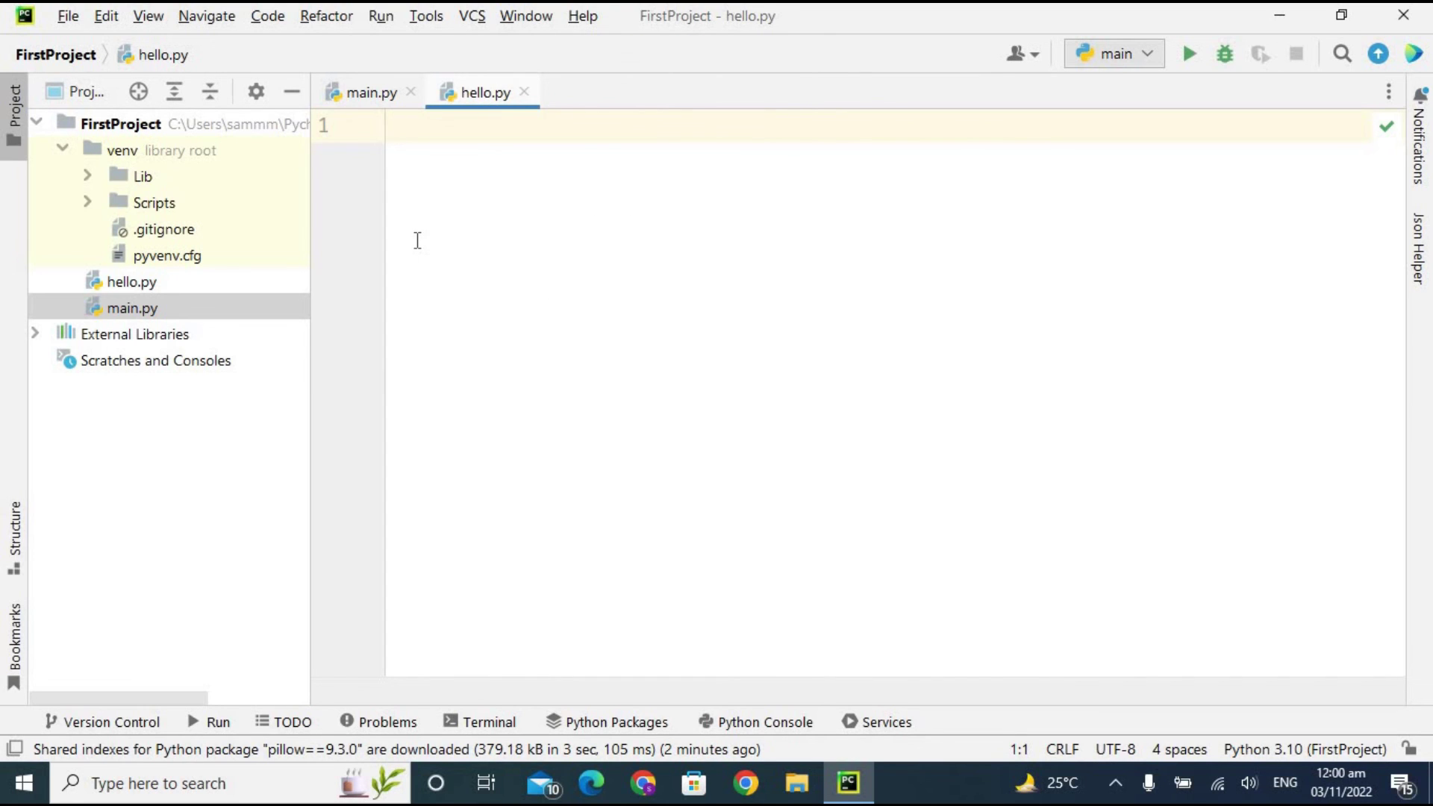